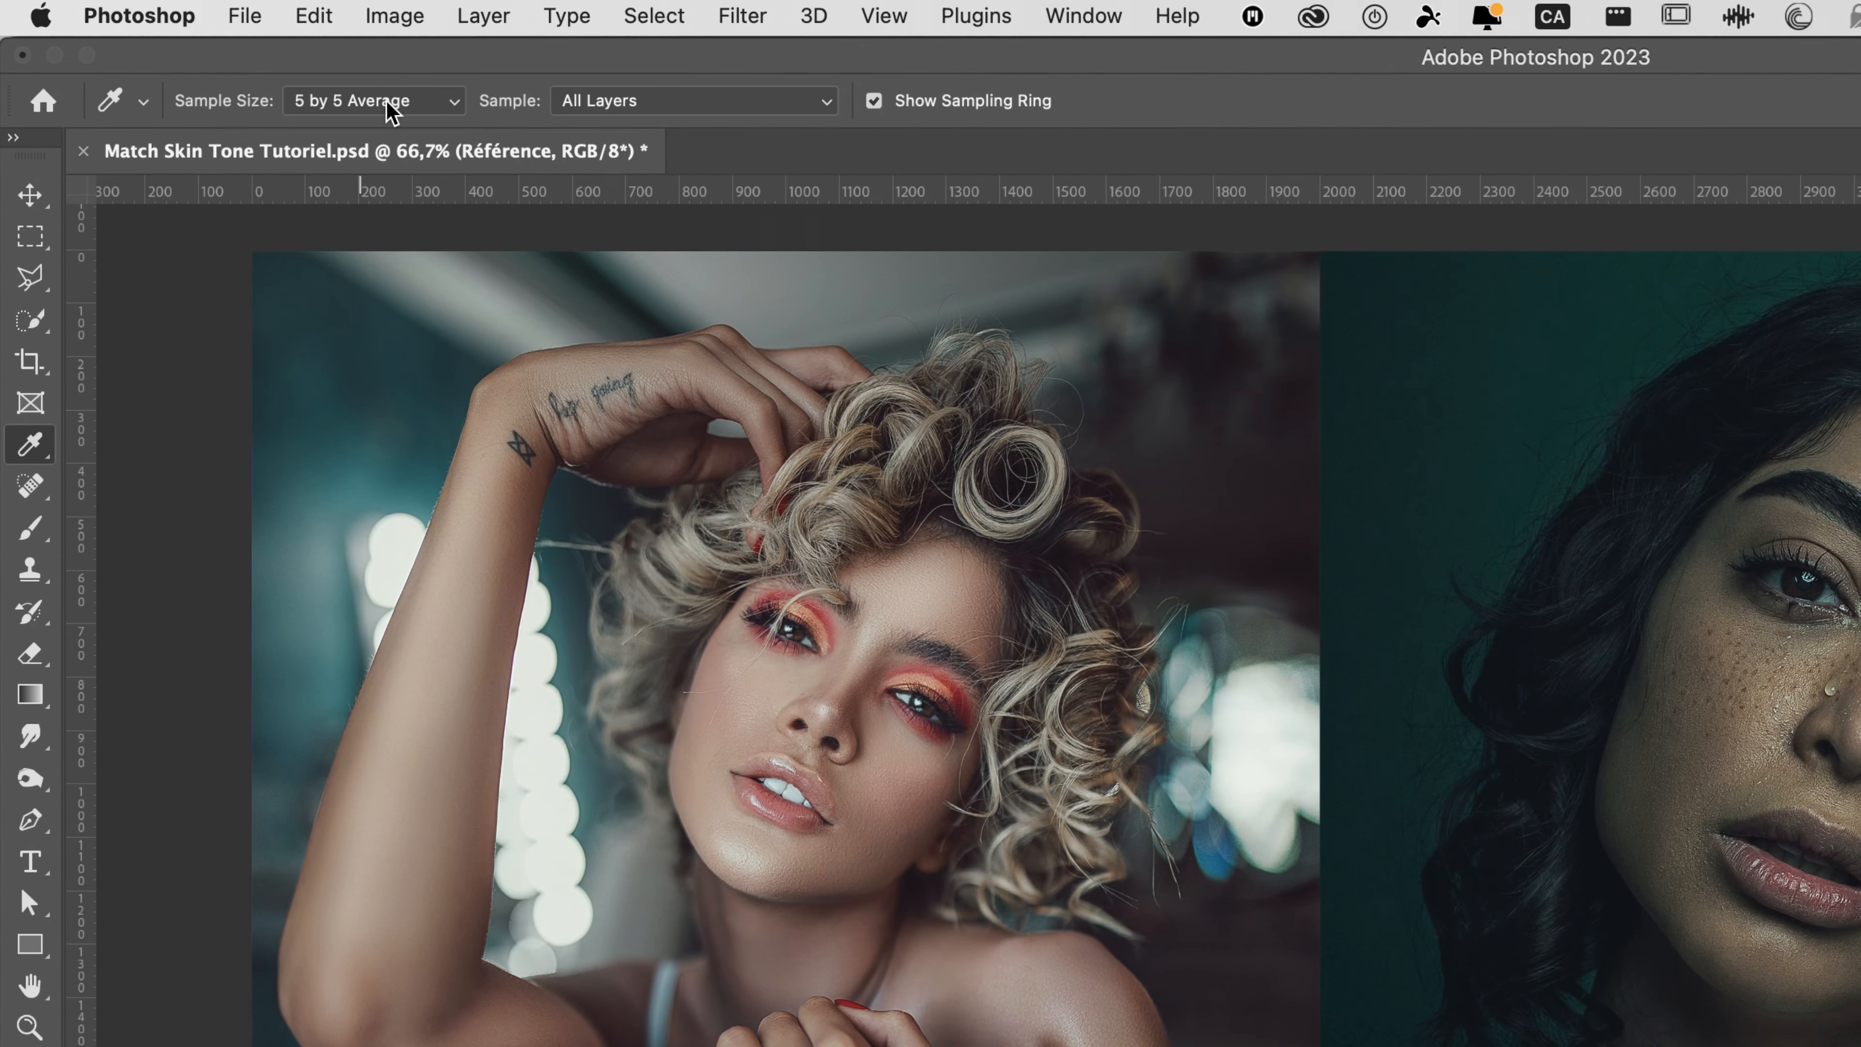
- Set the Eyedropper sample size to 5 by 5 Average and sample the forehead highlight on the blonde woman's face
click(392, 110)
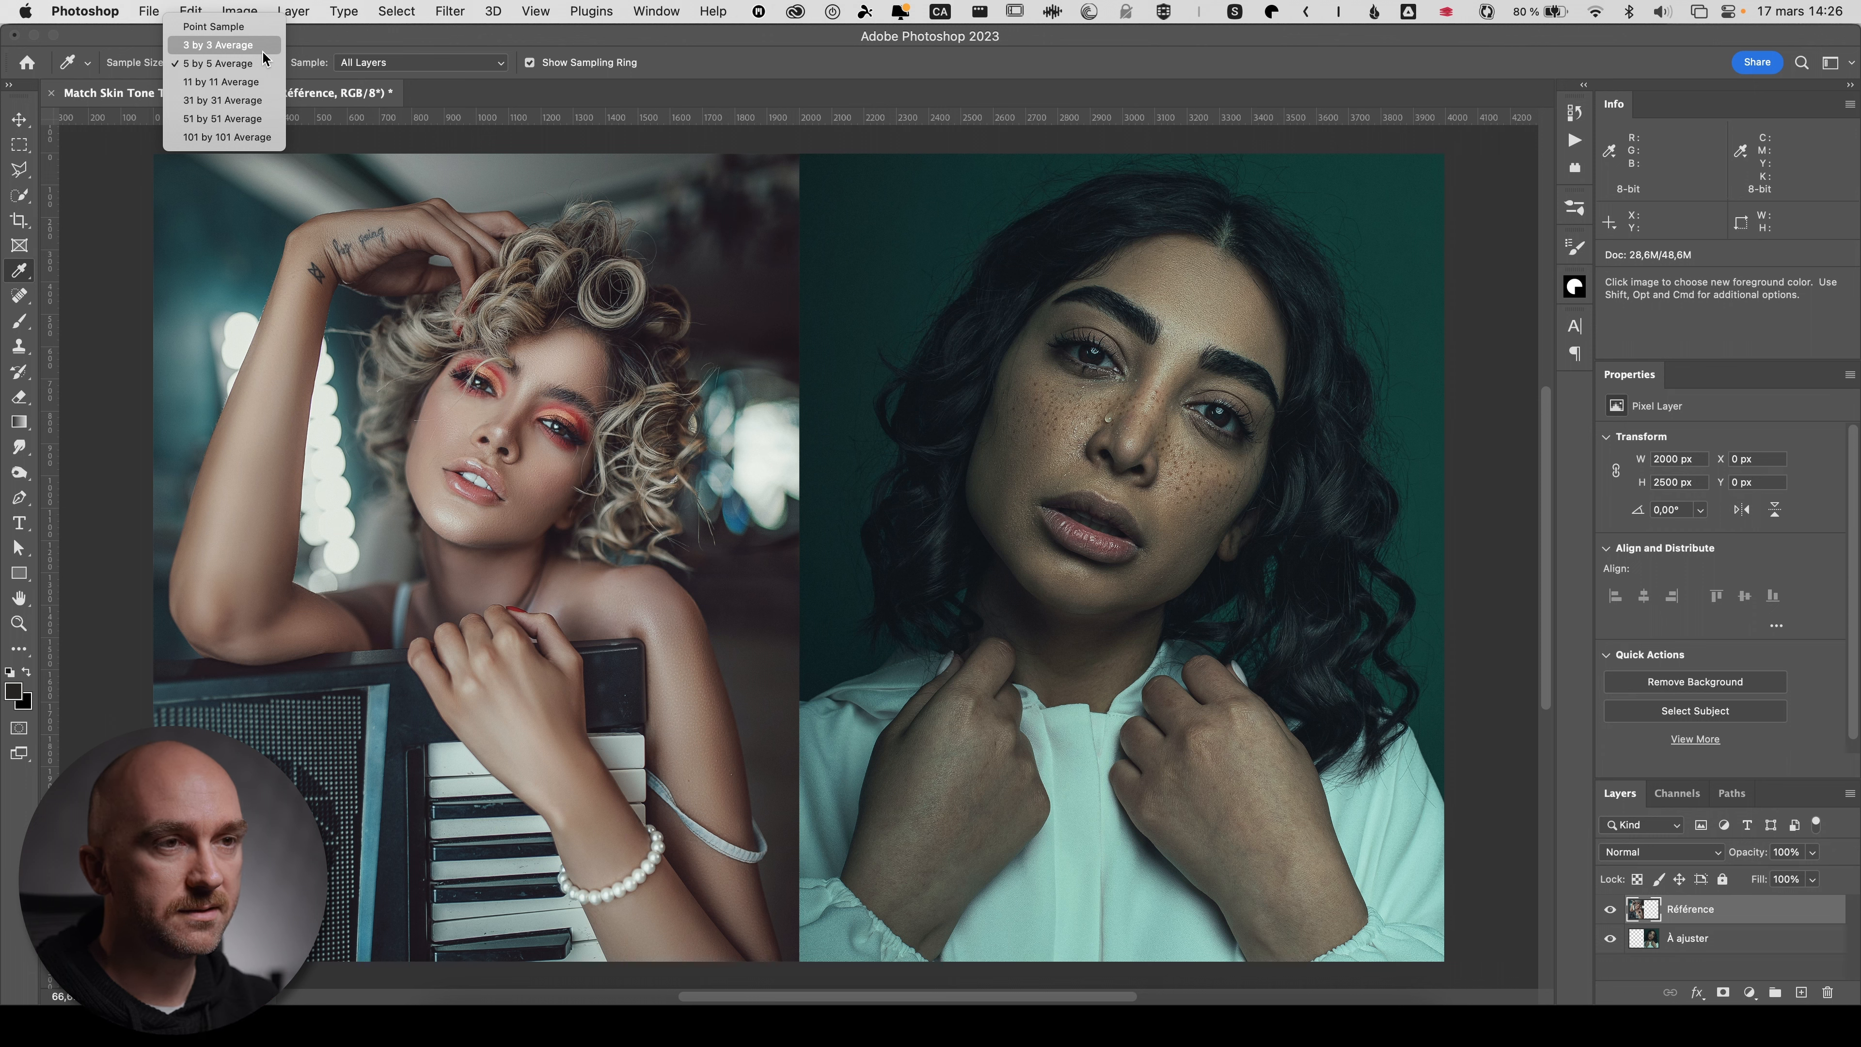
click(254, 65)
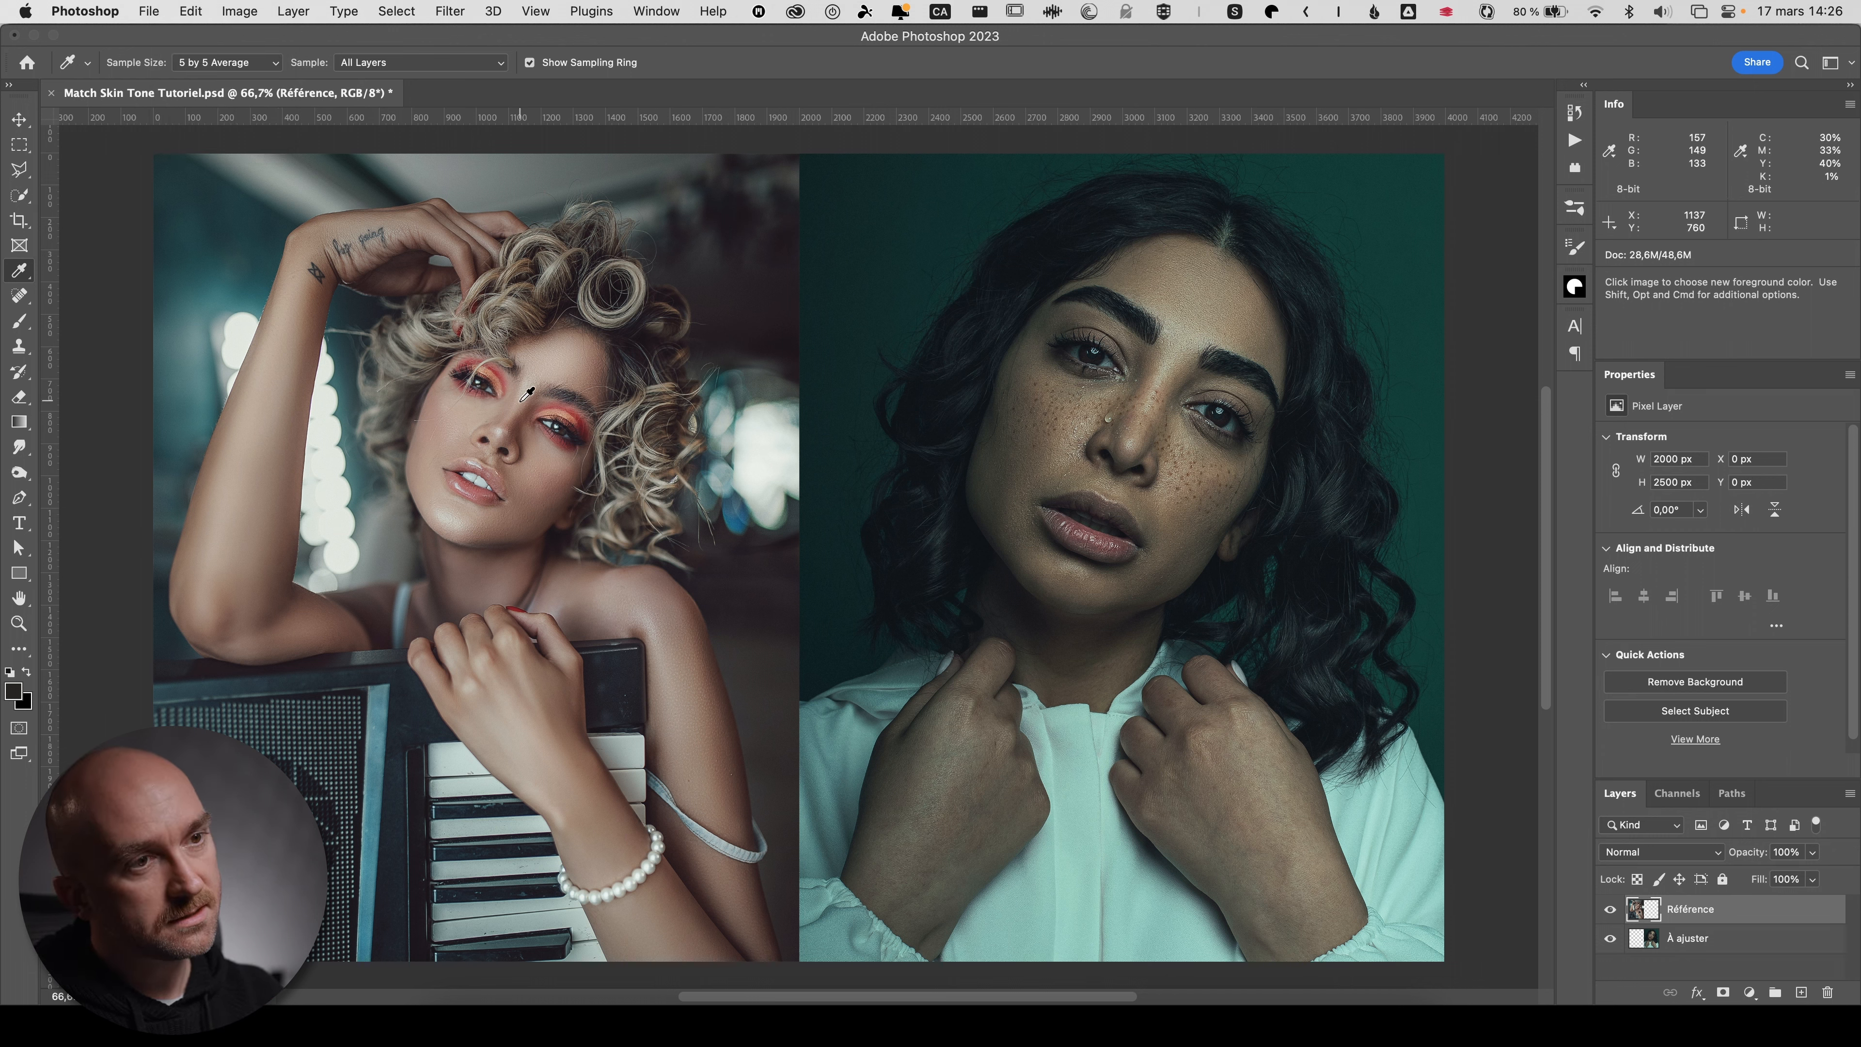
drag(526, 390, 528, 377)
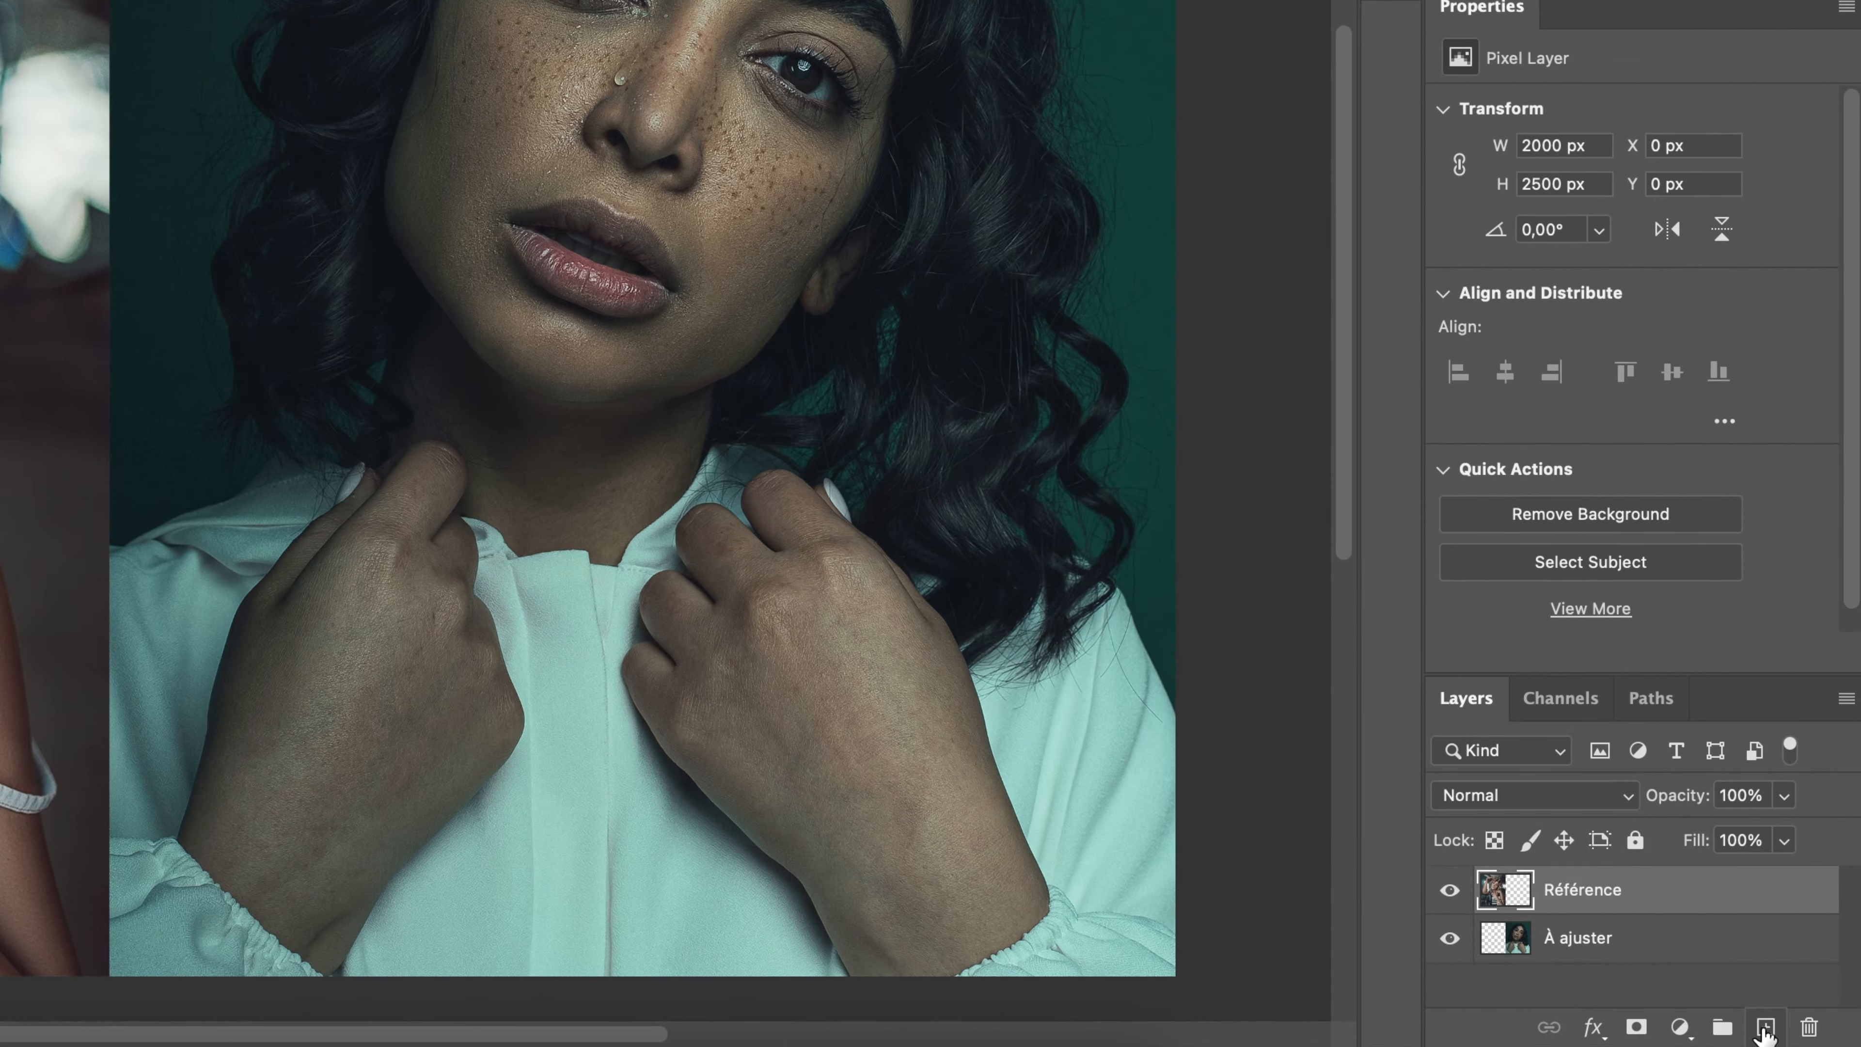
- Create a new layer above the Référence layer and name it Couleur
click(1767, 1025)
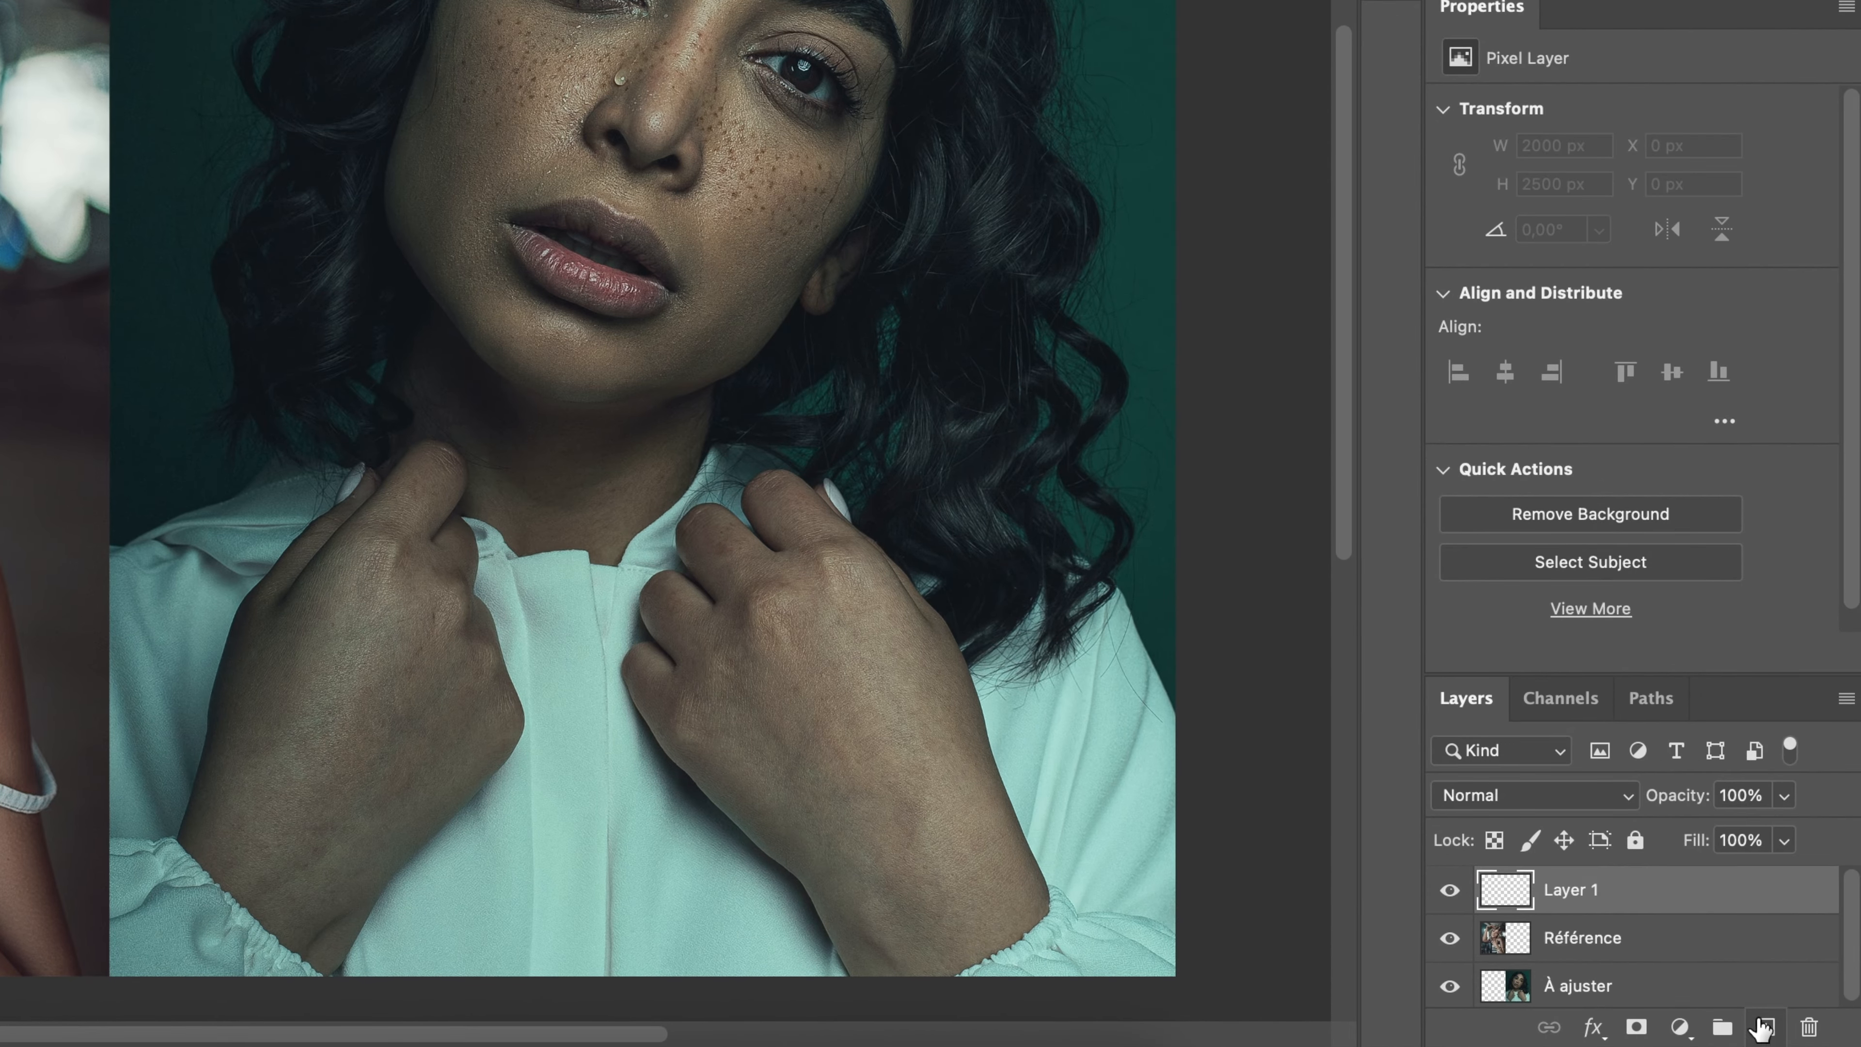
double_click(1574, 891)
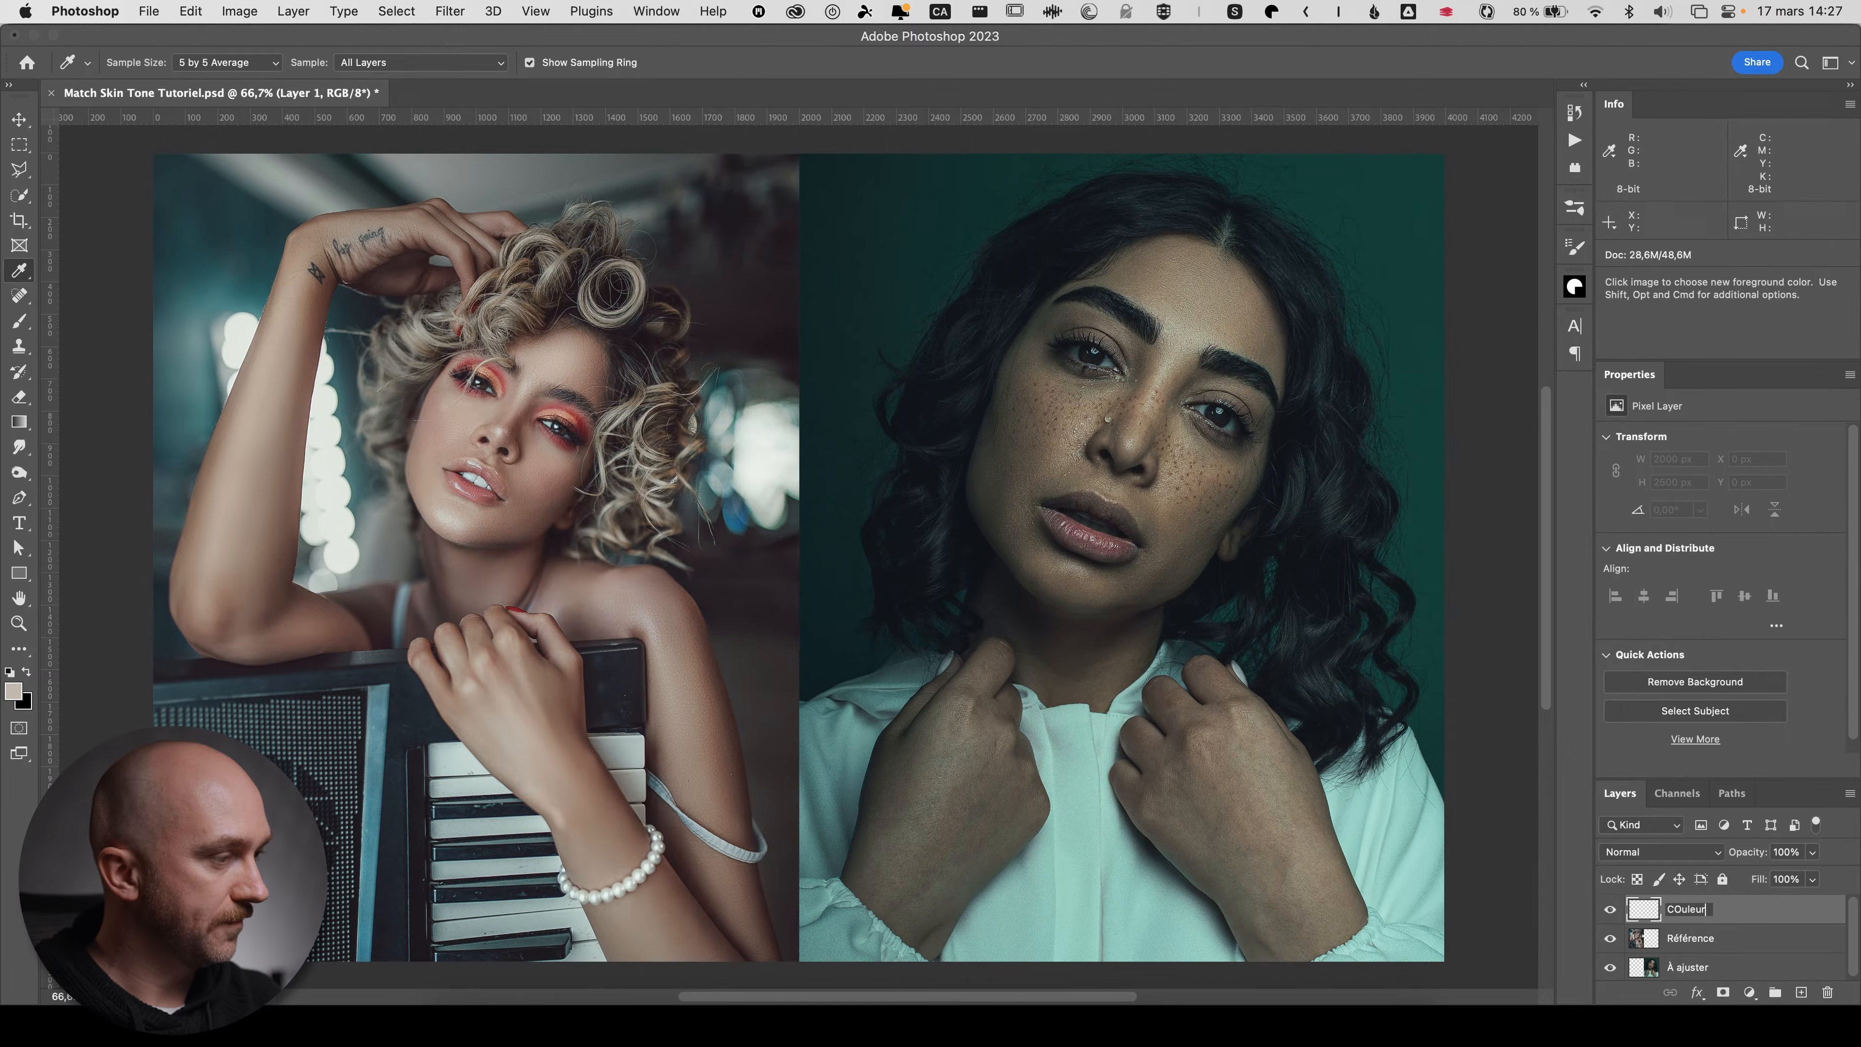
text(Couleur)
key(Return)
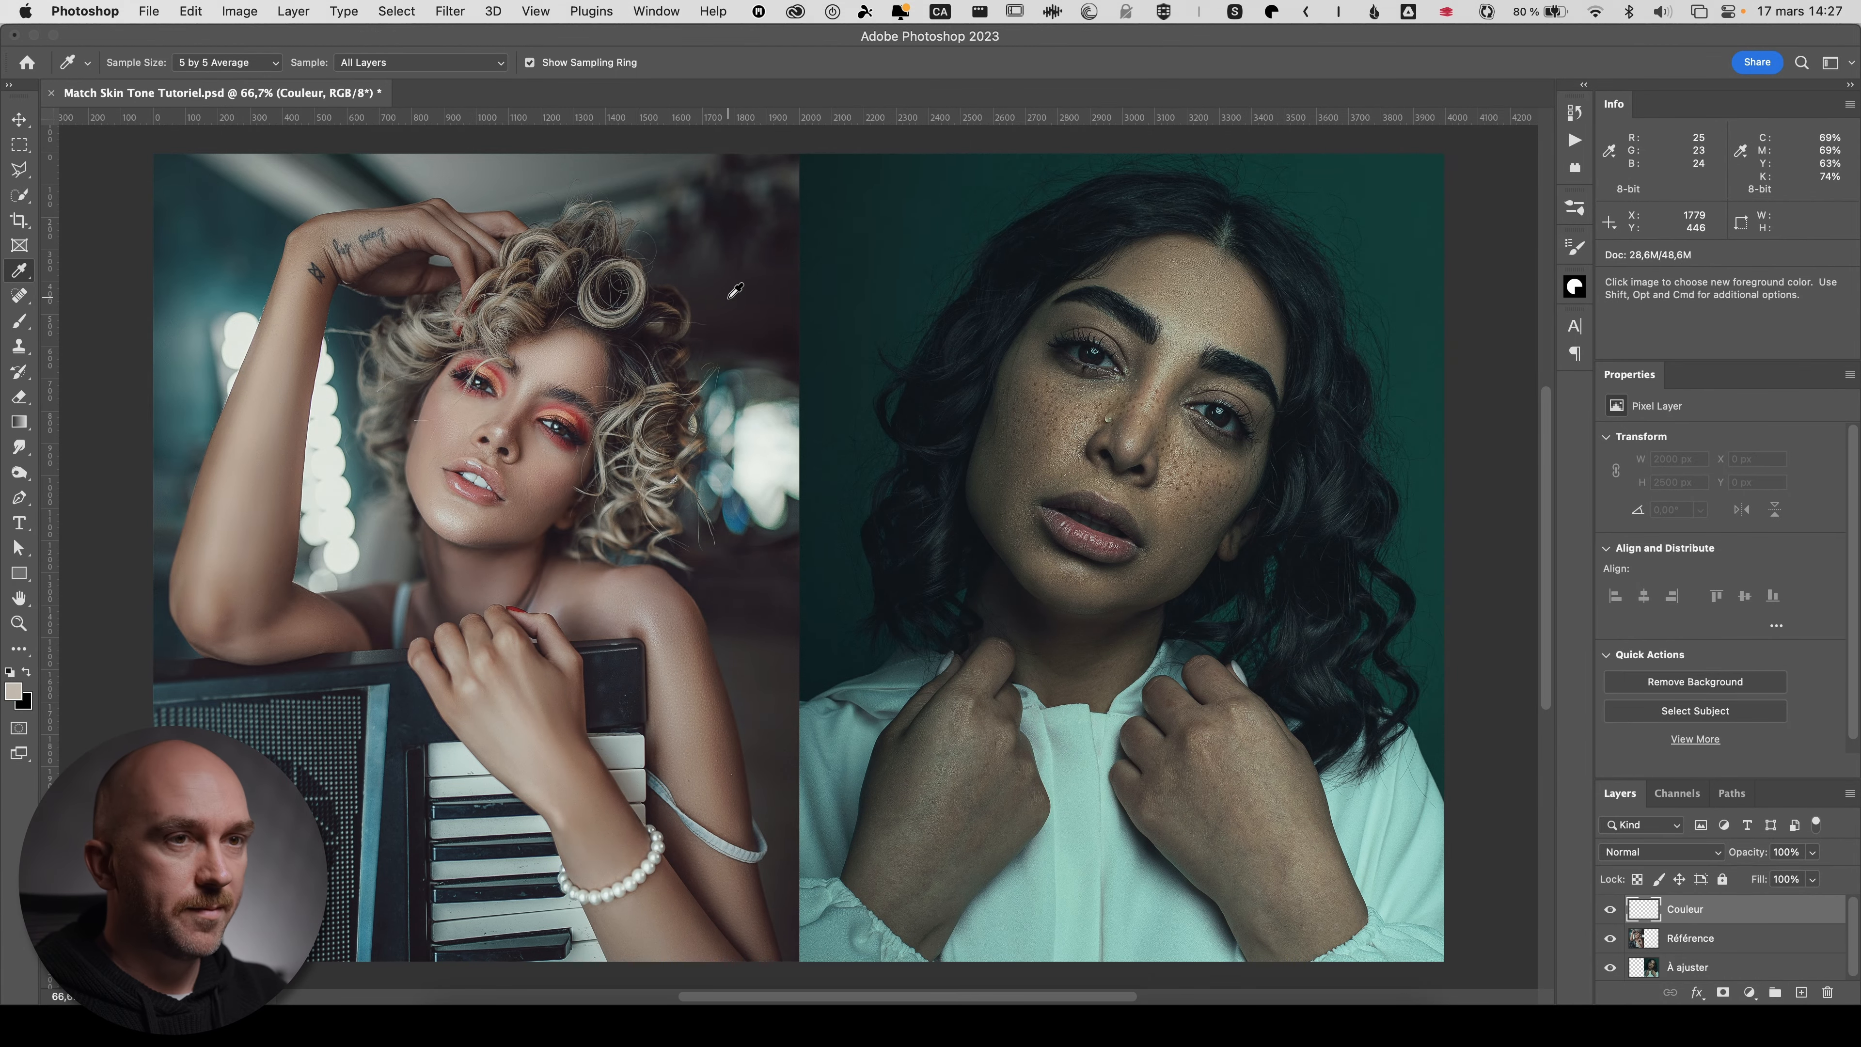
- Paint a round highlight swatch beside the blonde woman's hair with a hard-edged 396 px brush
key(b)
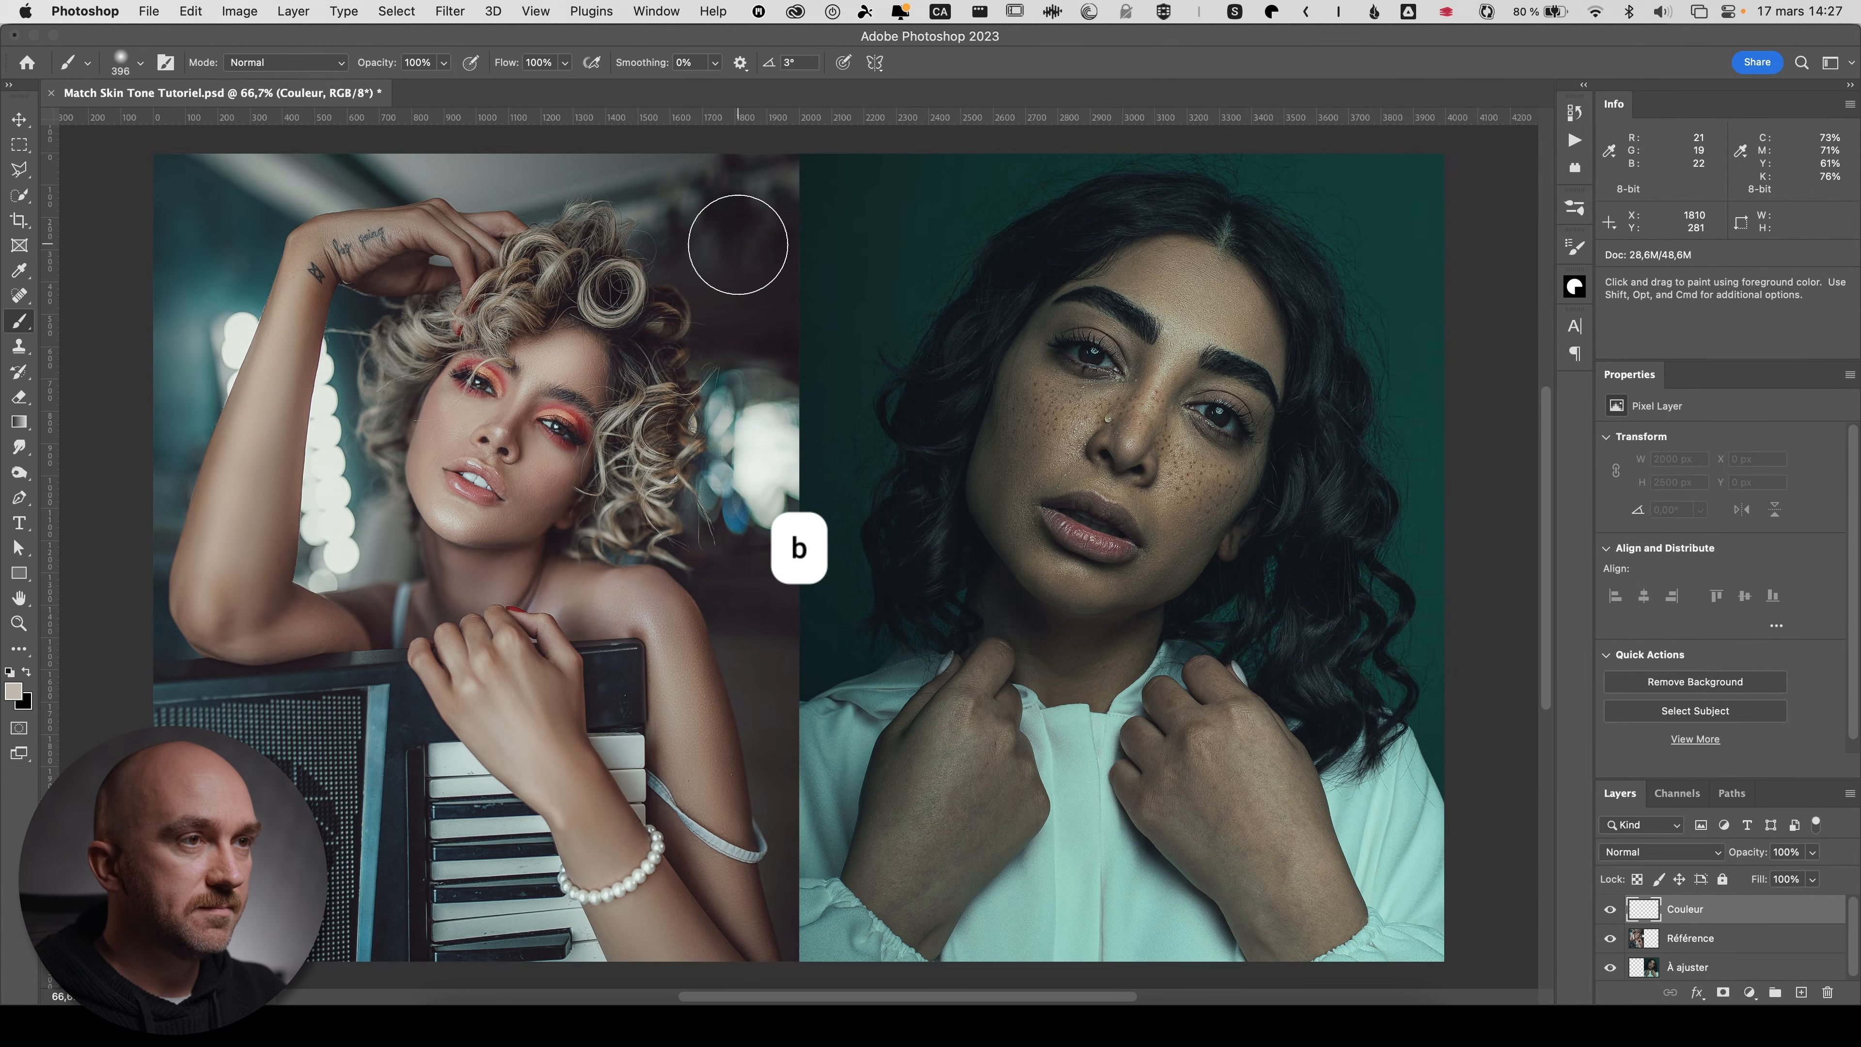
right_click(787, 250)
drag(883, 218, 889, 218)
key(Return)
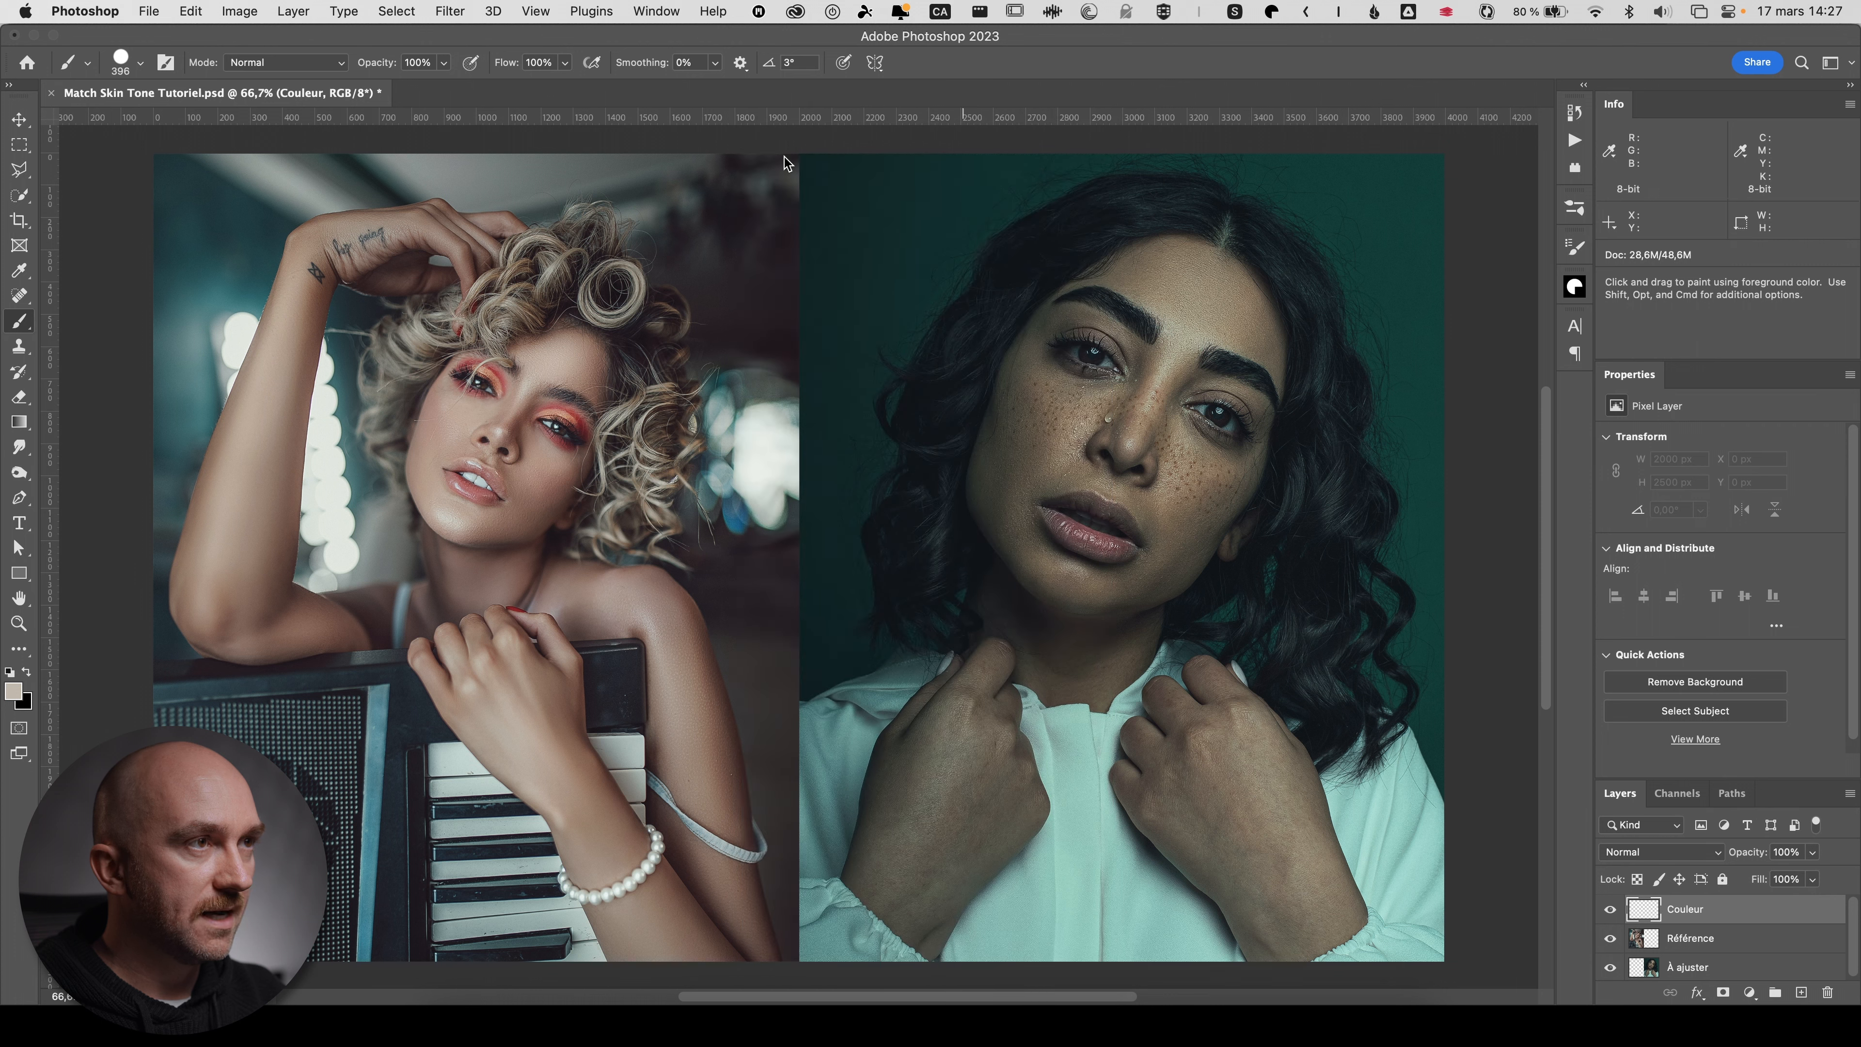
click(727, 272)
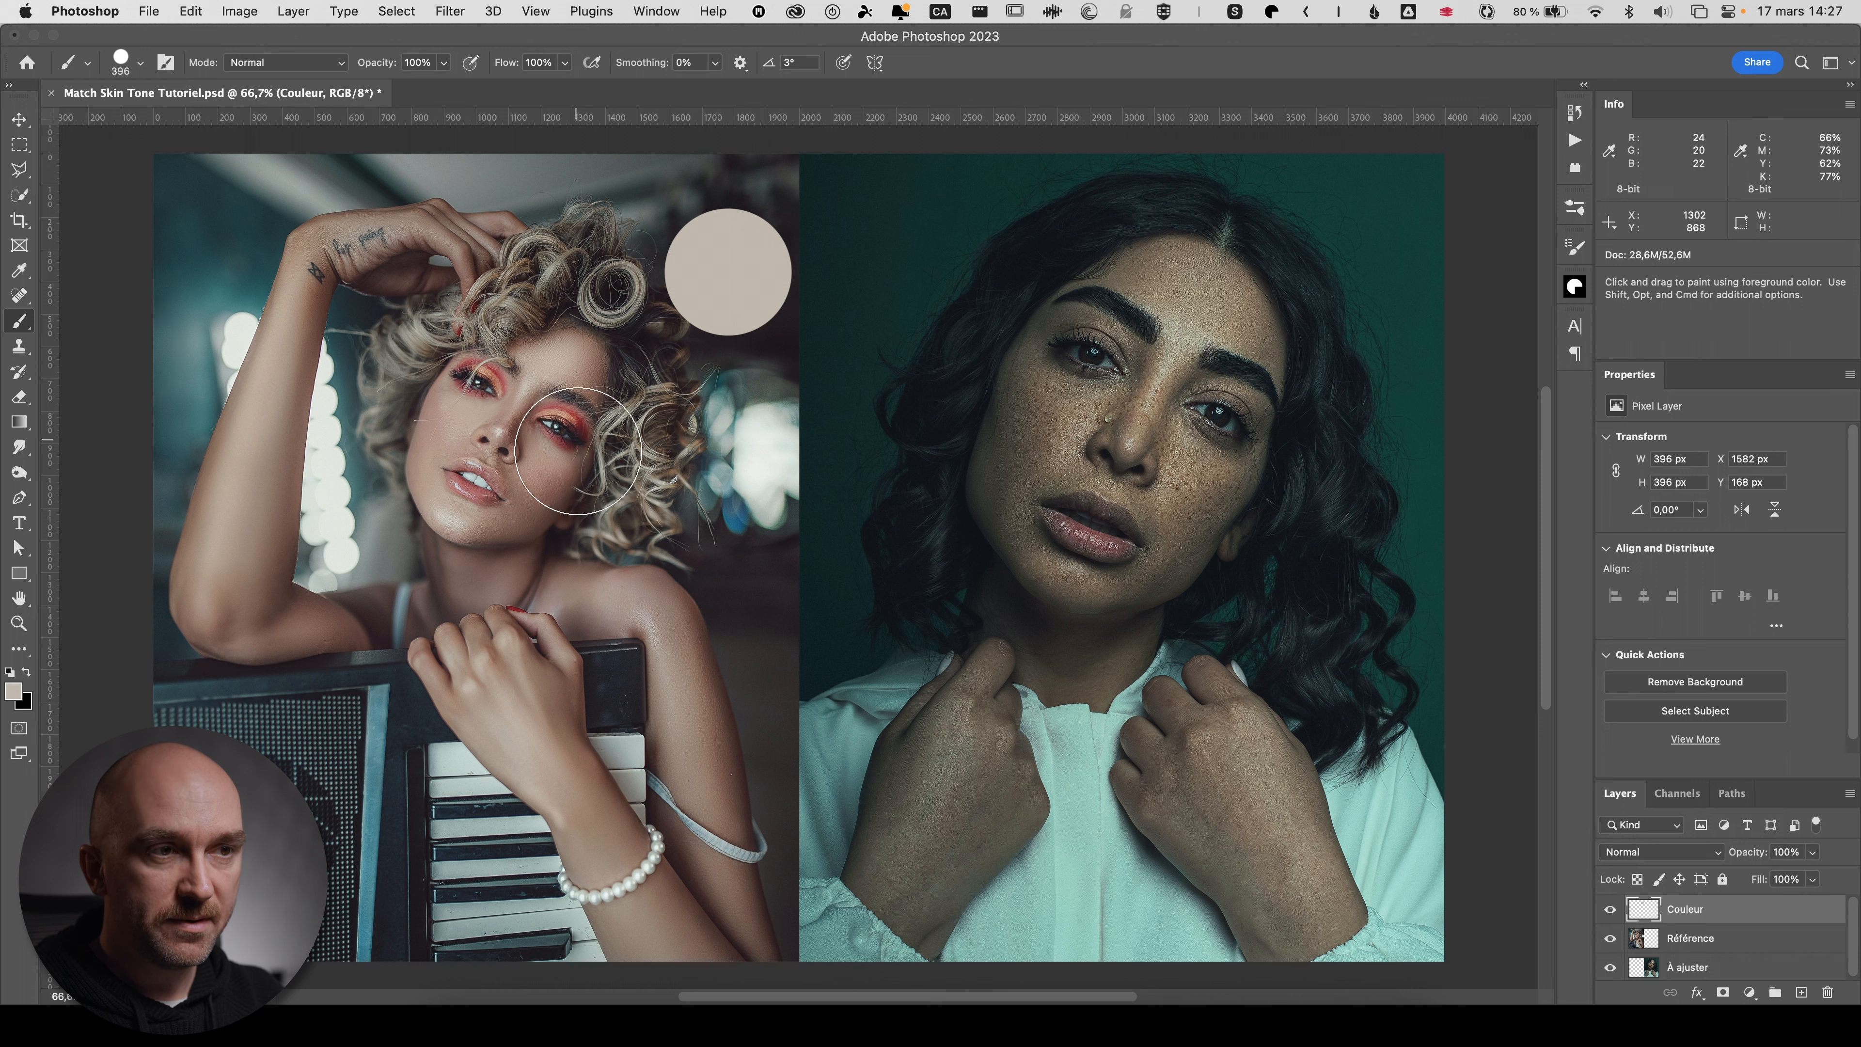
- Sample the blonde woman's midtone and shadow skin colours and paint a swatch of each below the highlight swatch
alt+click(551, 492)
mouse_move(551, 493)
mouse_down()
mouse_move(542, 443)
mouse_move(694, 655)
mouse_move(614, 608)
mouse_move(627, 585)
mouse_up()
click(724, 431)
drag(704, 686, 722, 661)
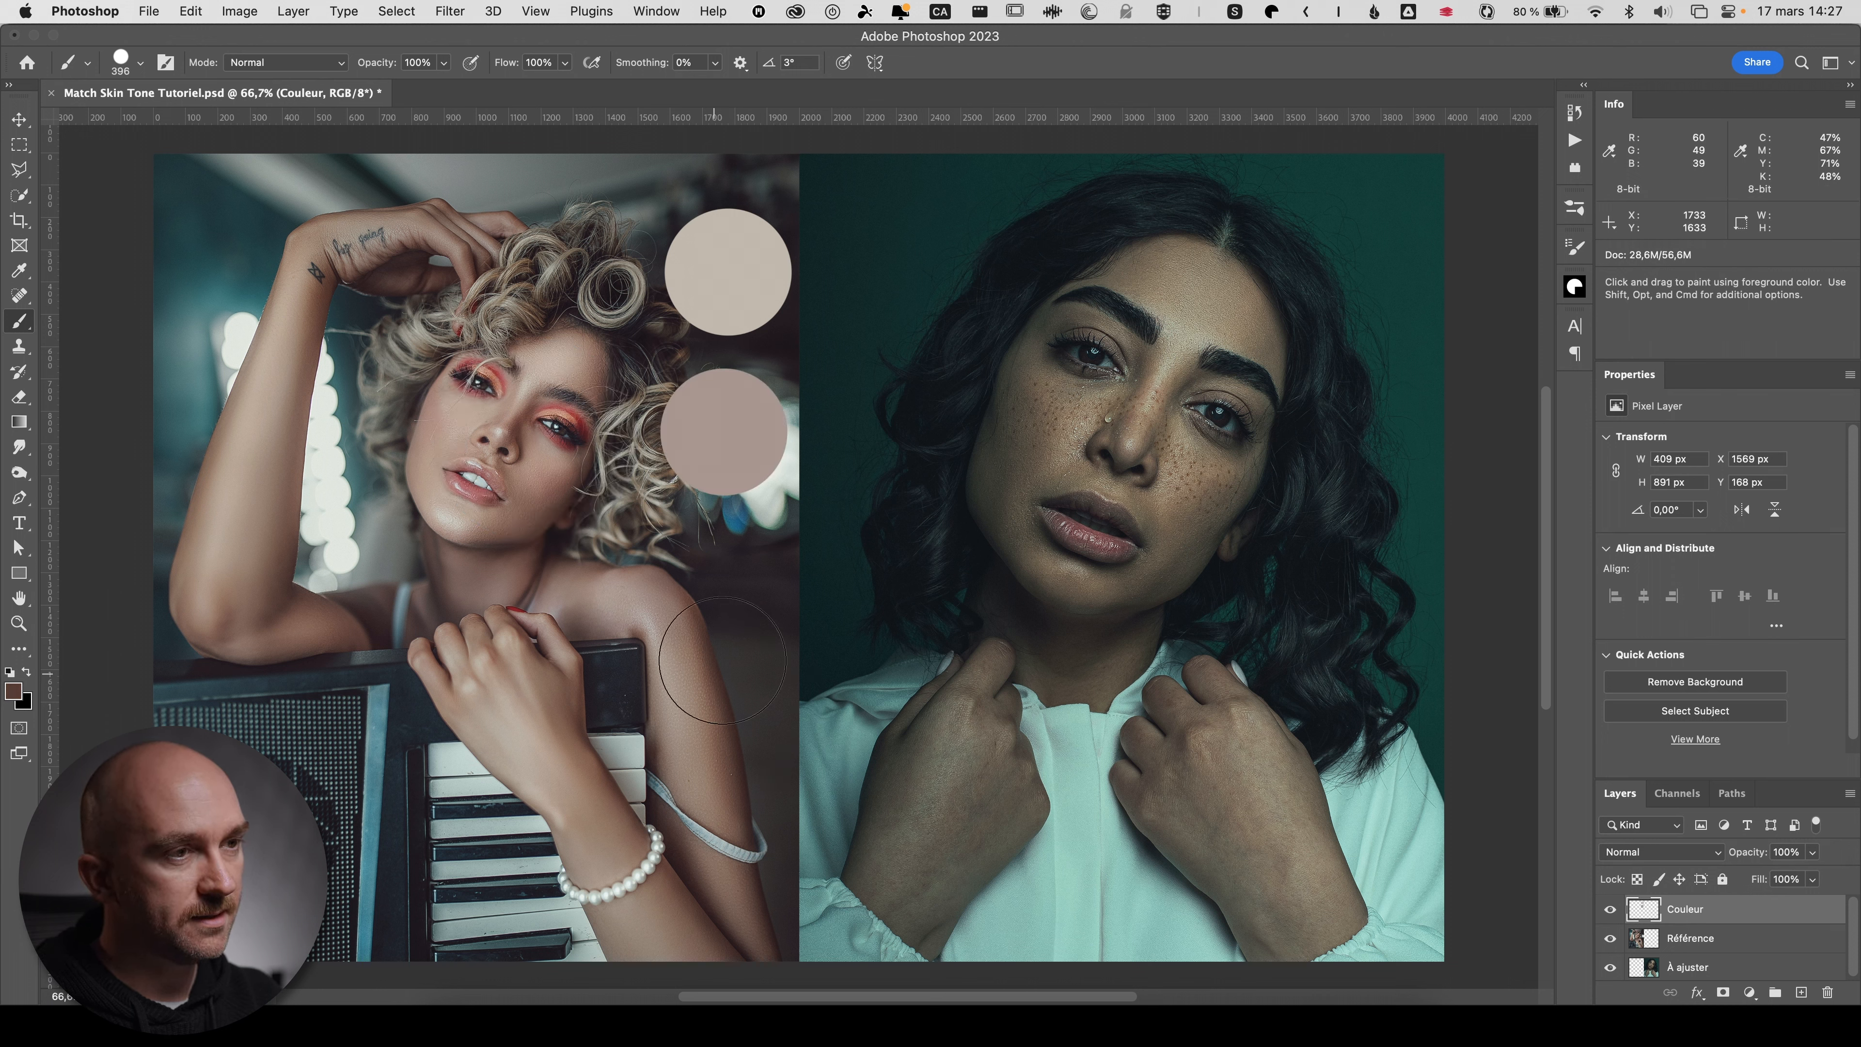
click(719, 593)
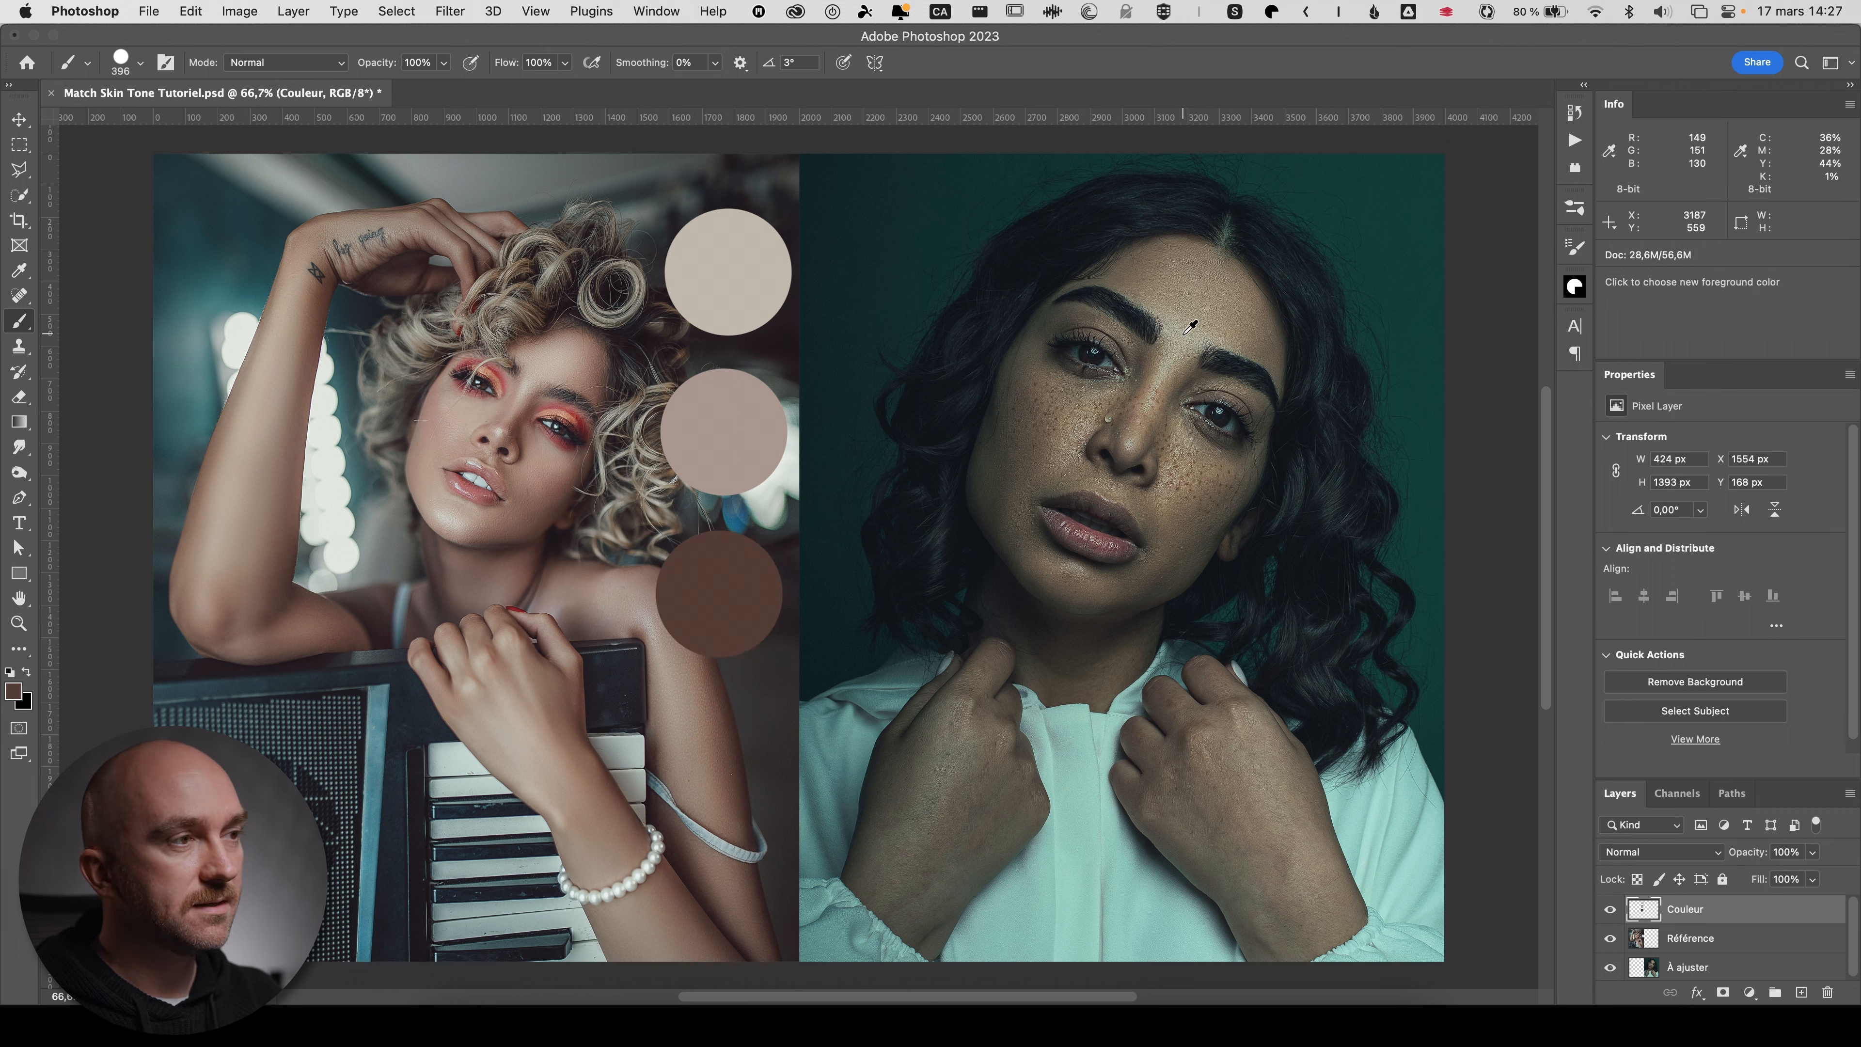
- Sample the dark-haired woman's highlight, midtone and shadow skin colours and paint a matching column of three swatches beside the reference ones
drag(1189, 327, 1192, 330)
click(887, 278)
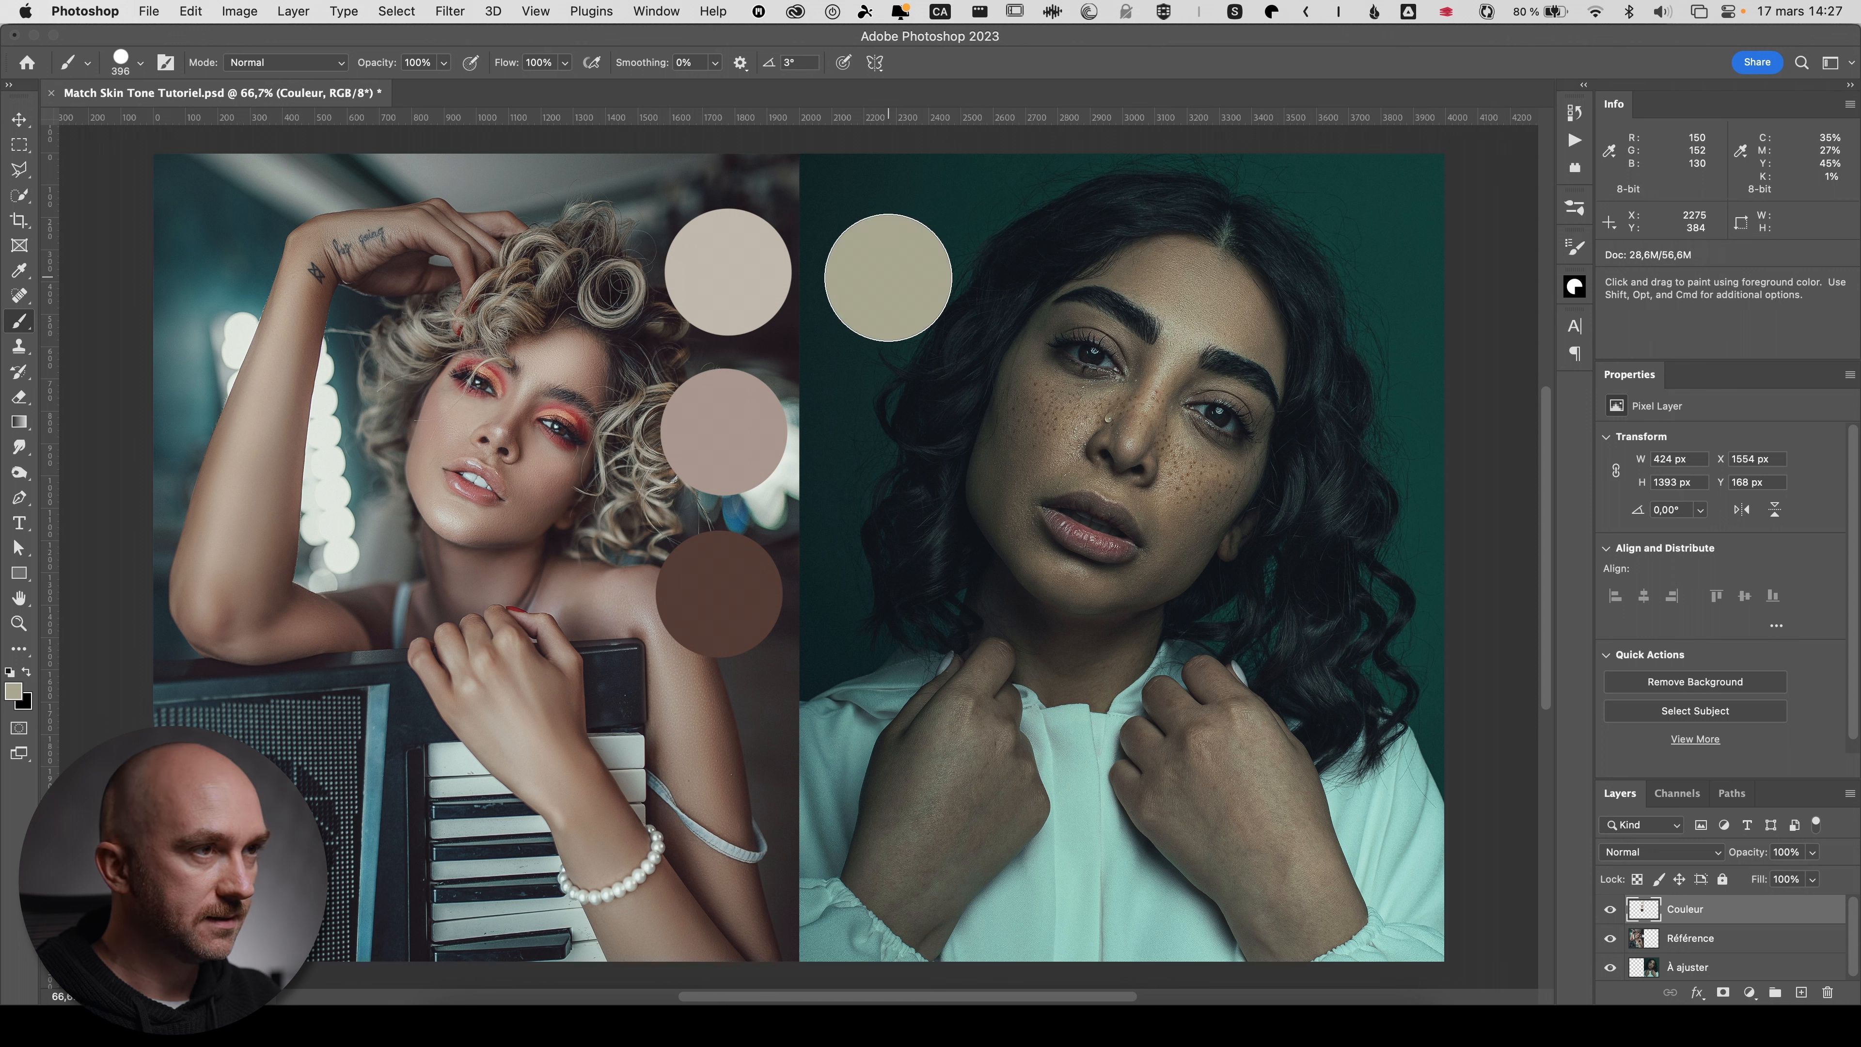
mouse_move(1054, 458)
mouse_down()
mouse_move(1129, 332)
mouse_move(1061, 434)
mouse_move(1075, 314)
mouse_move(1060, 440)
mouse_move(1214, 267)
mouse_up()
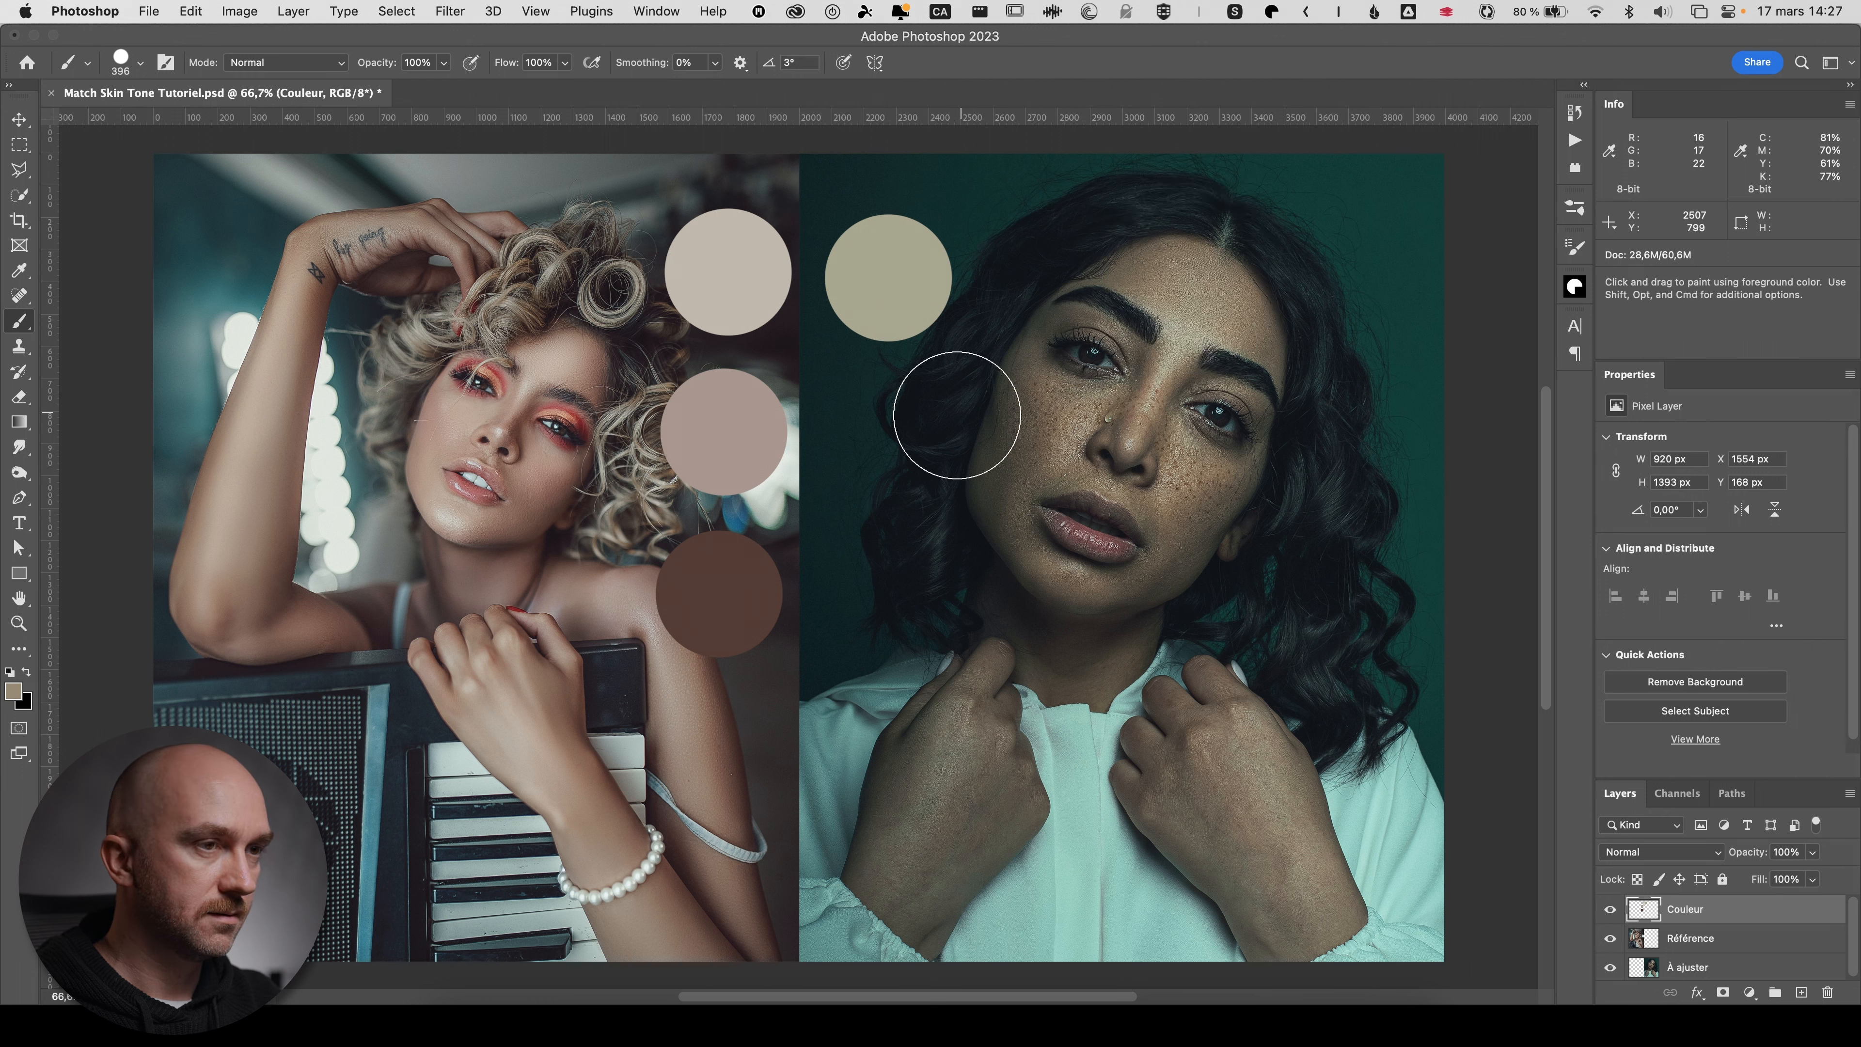
click(894, 445)
drag(1129, 582, 1155, 593)
click(893, 607)
- Place Color Sampler points on the highlight swatches, sampler 1 on the reference and sampler 2 on the dark-haired woman's
key(i)
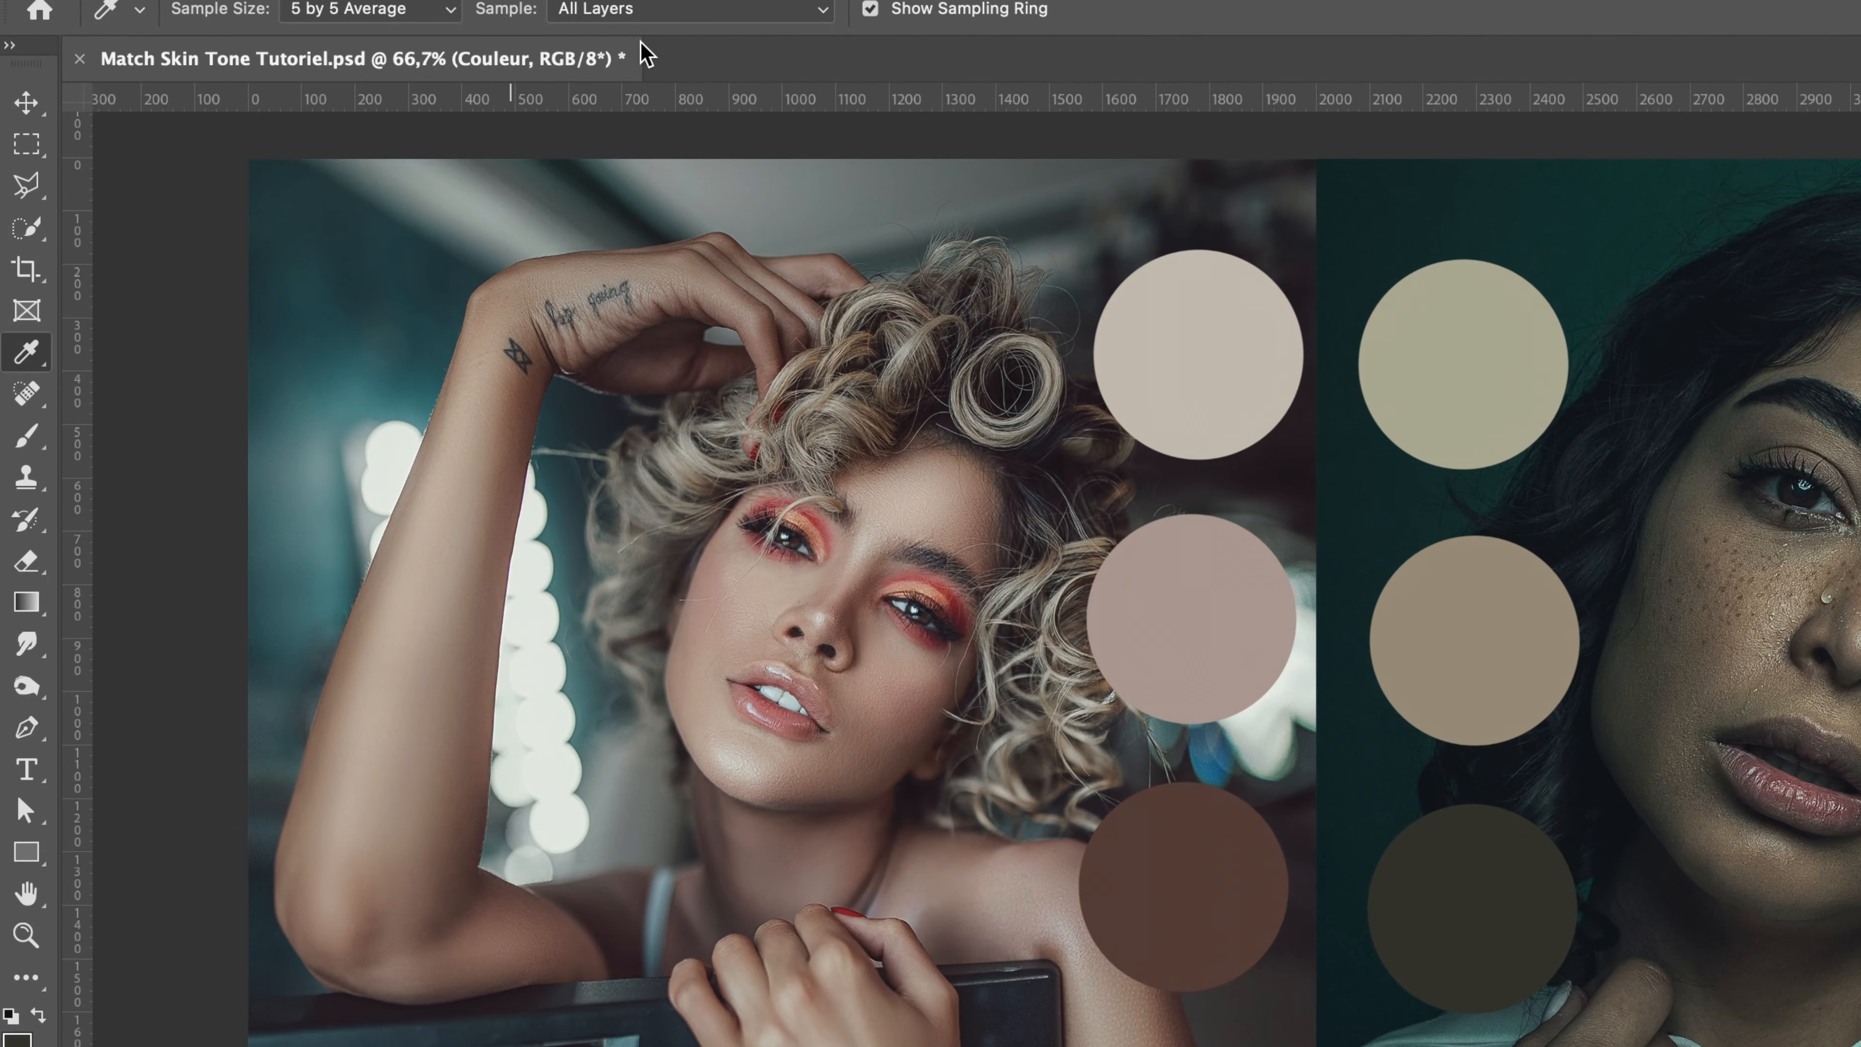
right_click(29, 355)
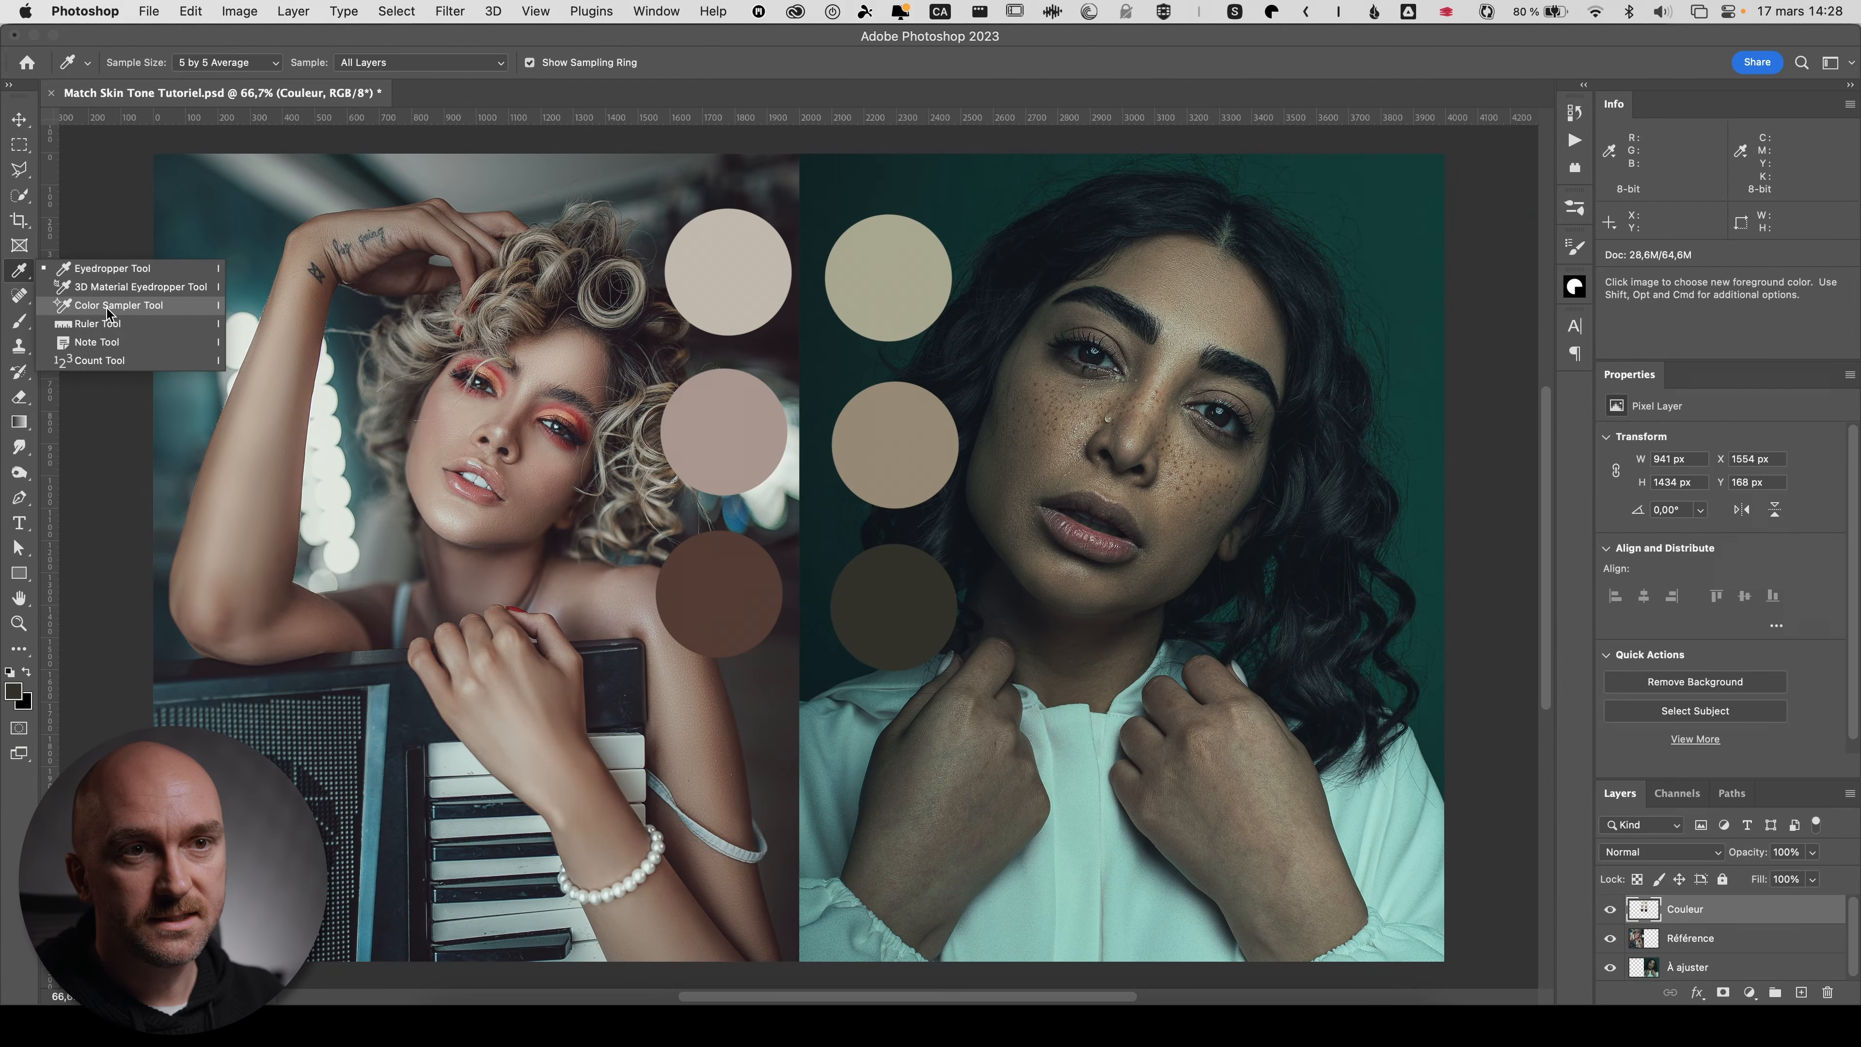
click(107, 305)
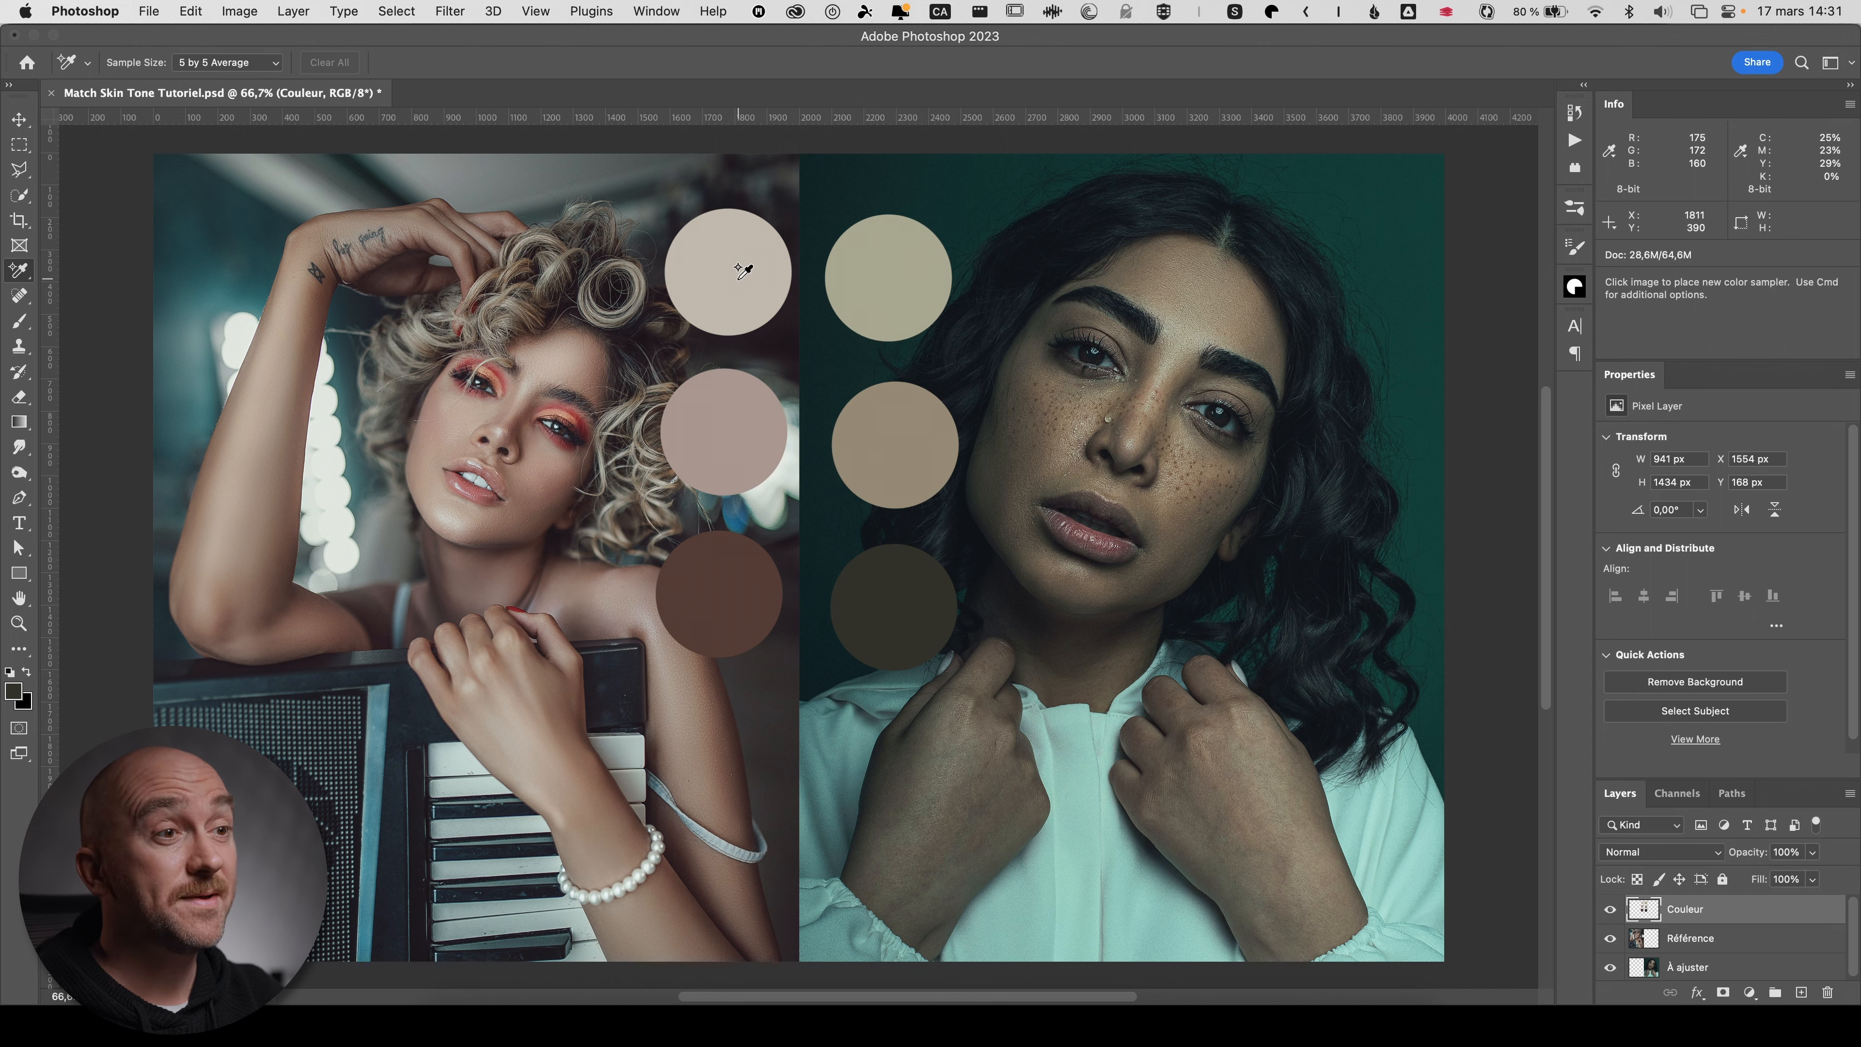
click(733, 273)
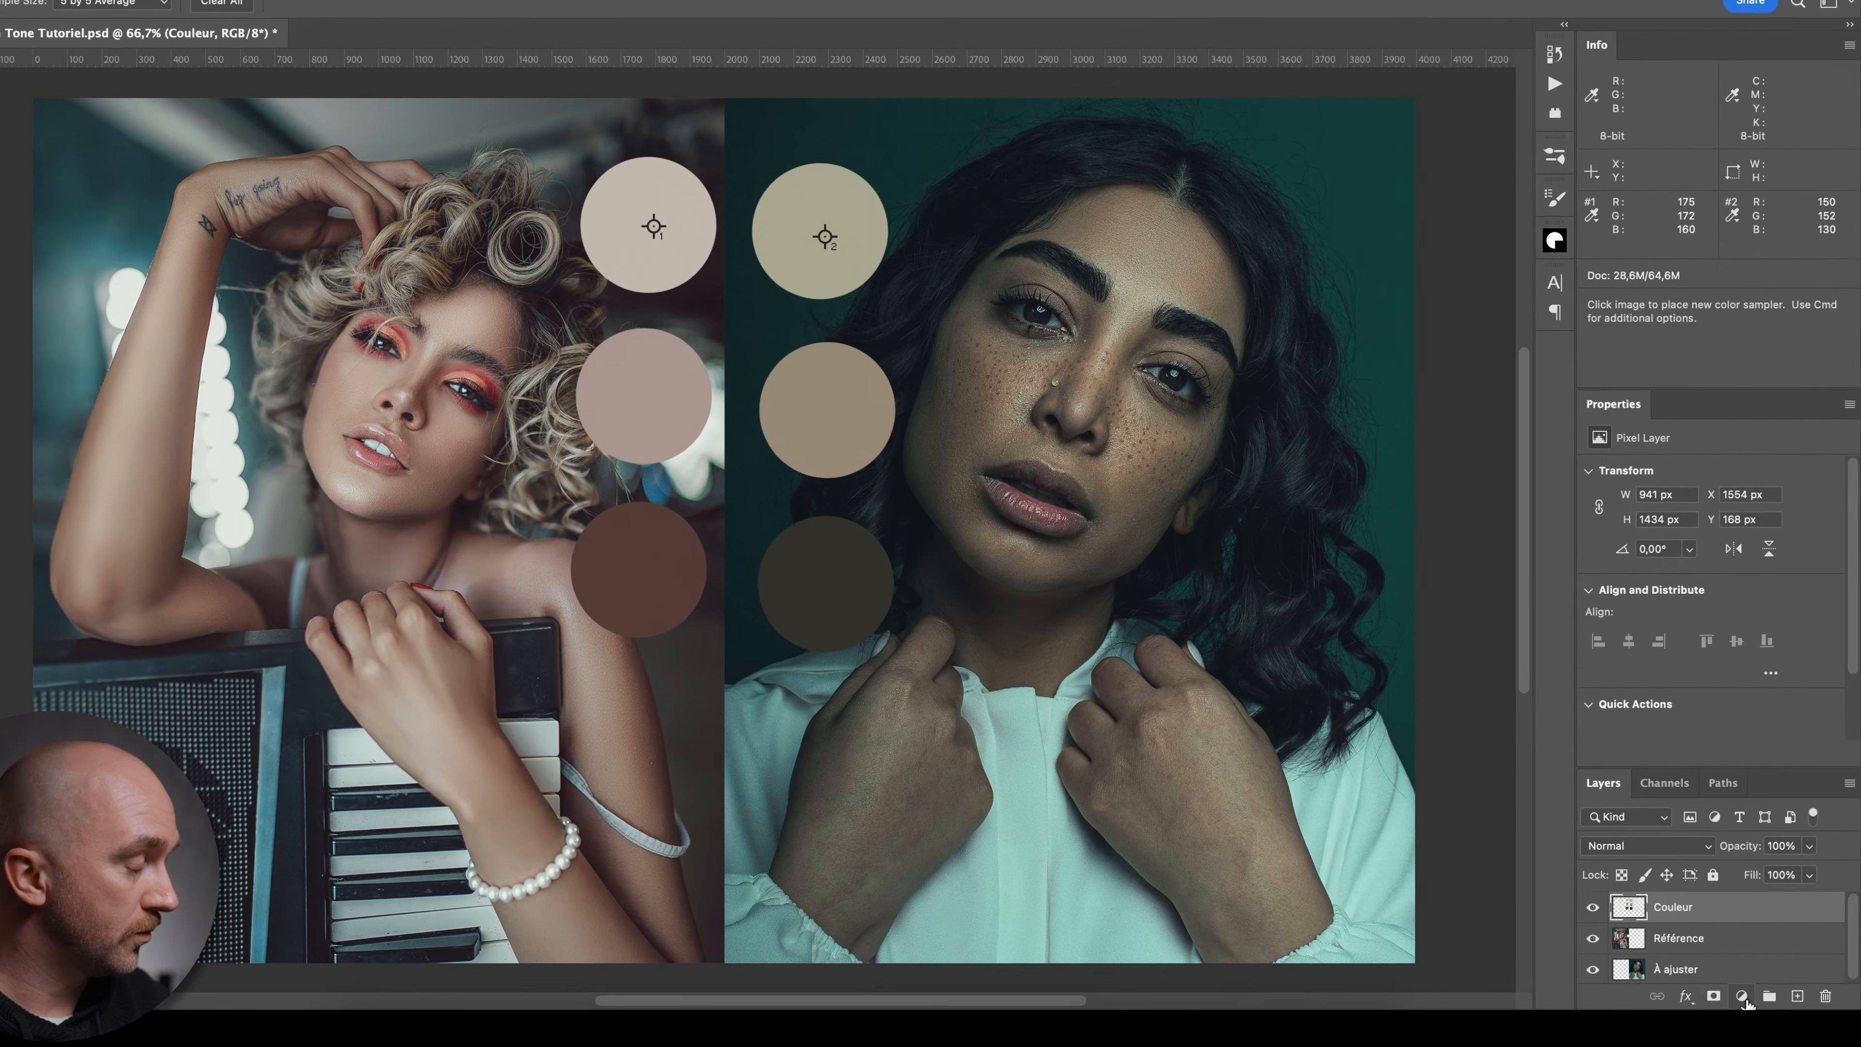
- Add a Curves adjustment layer and use targeted adjustment to set channel curve points from the dark-haired woman's highlight swatch
click(1751, 994)
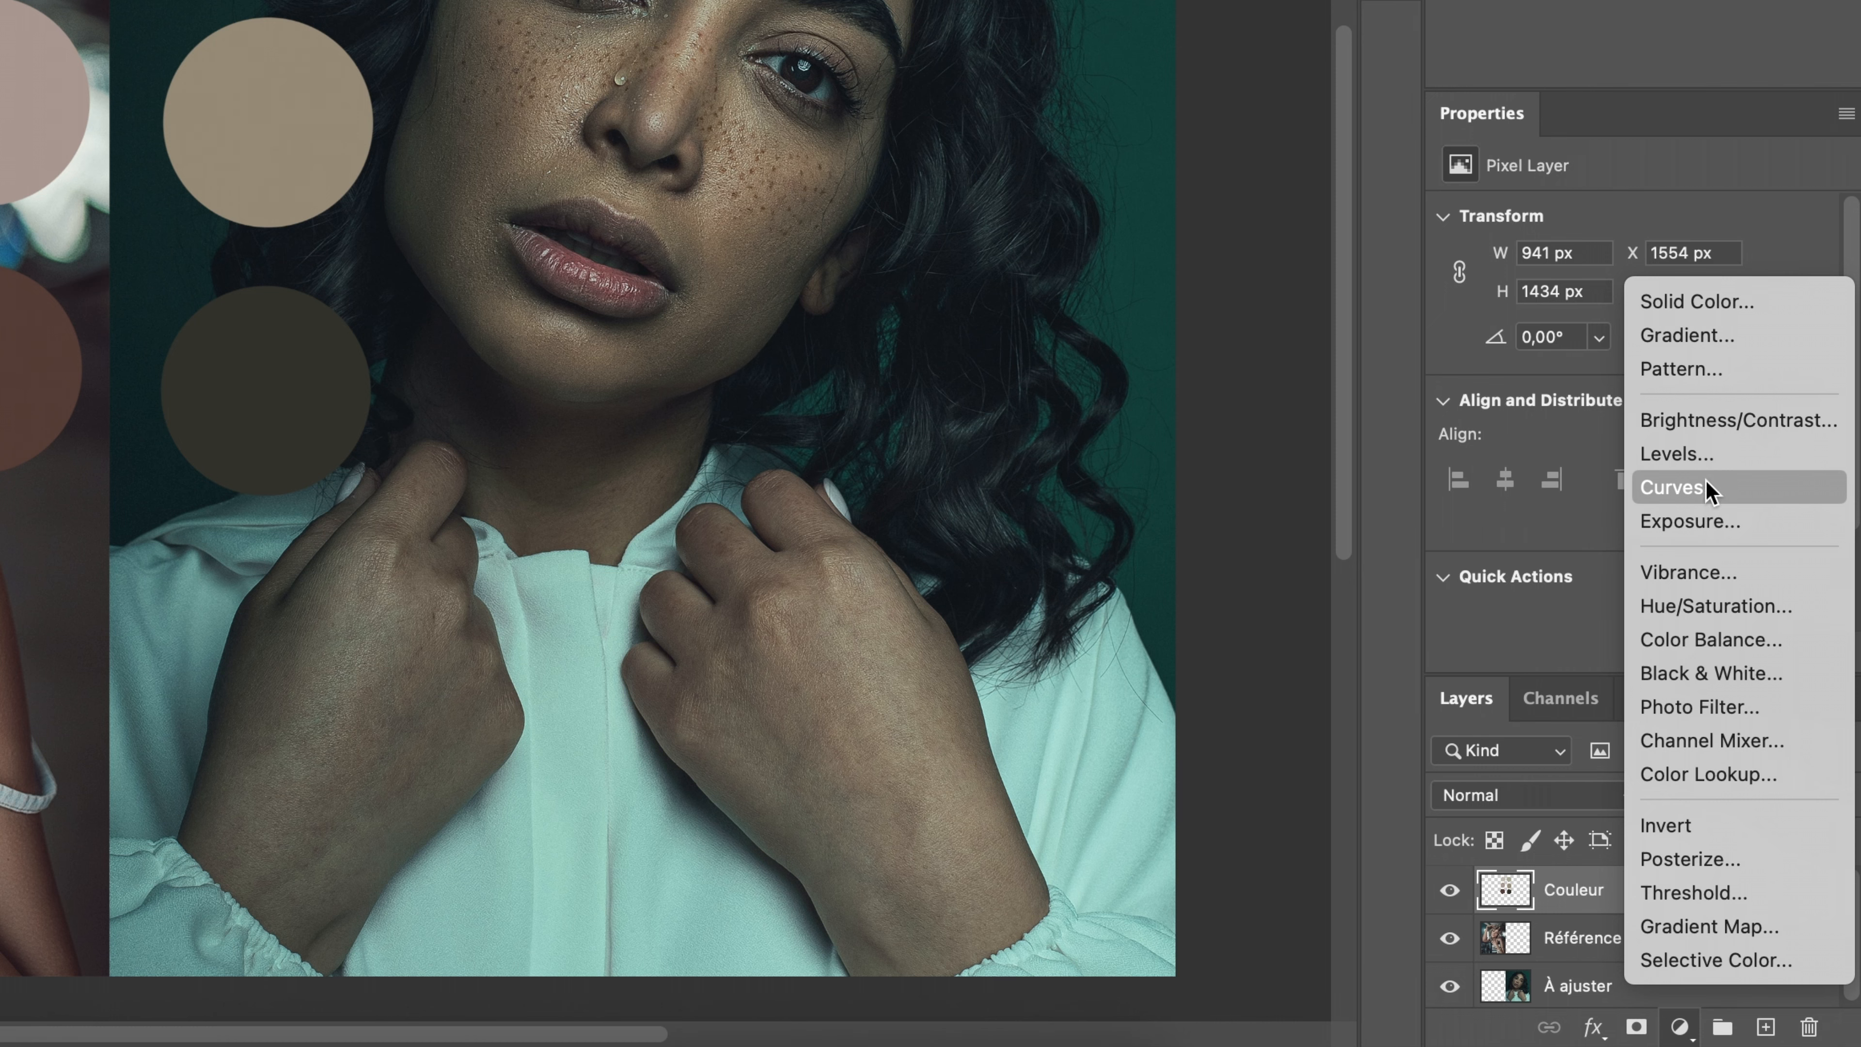
click(1706, 489)
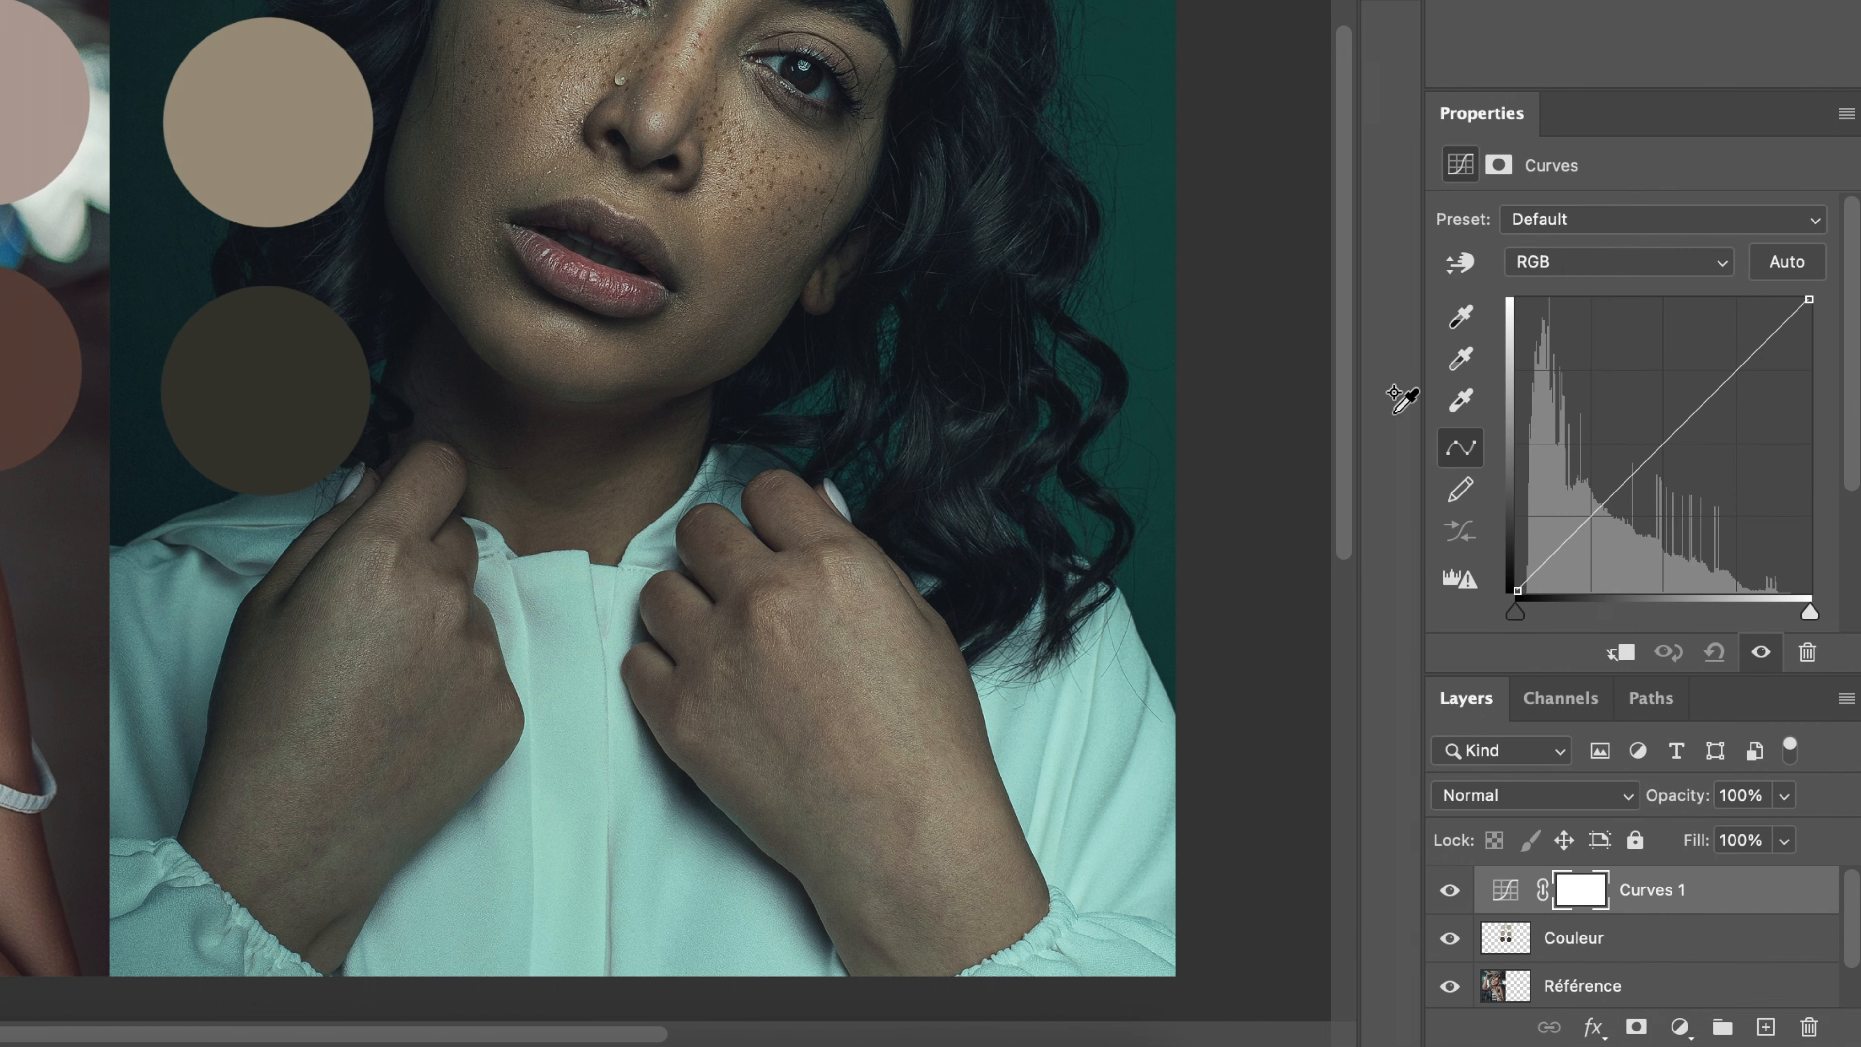
click(1460, 262)
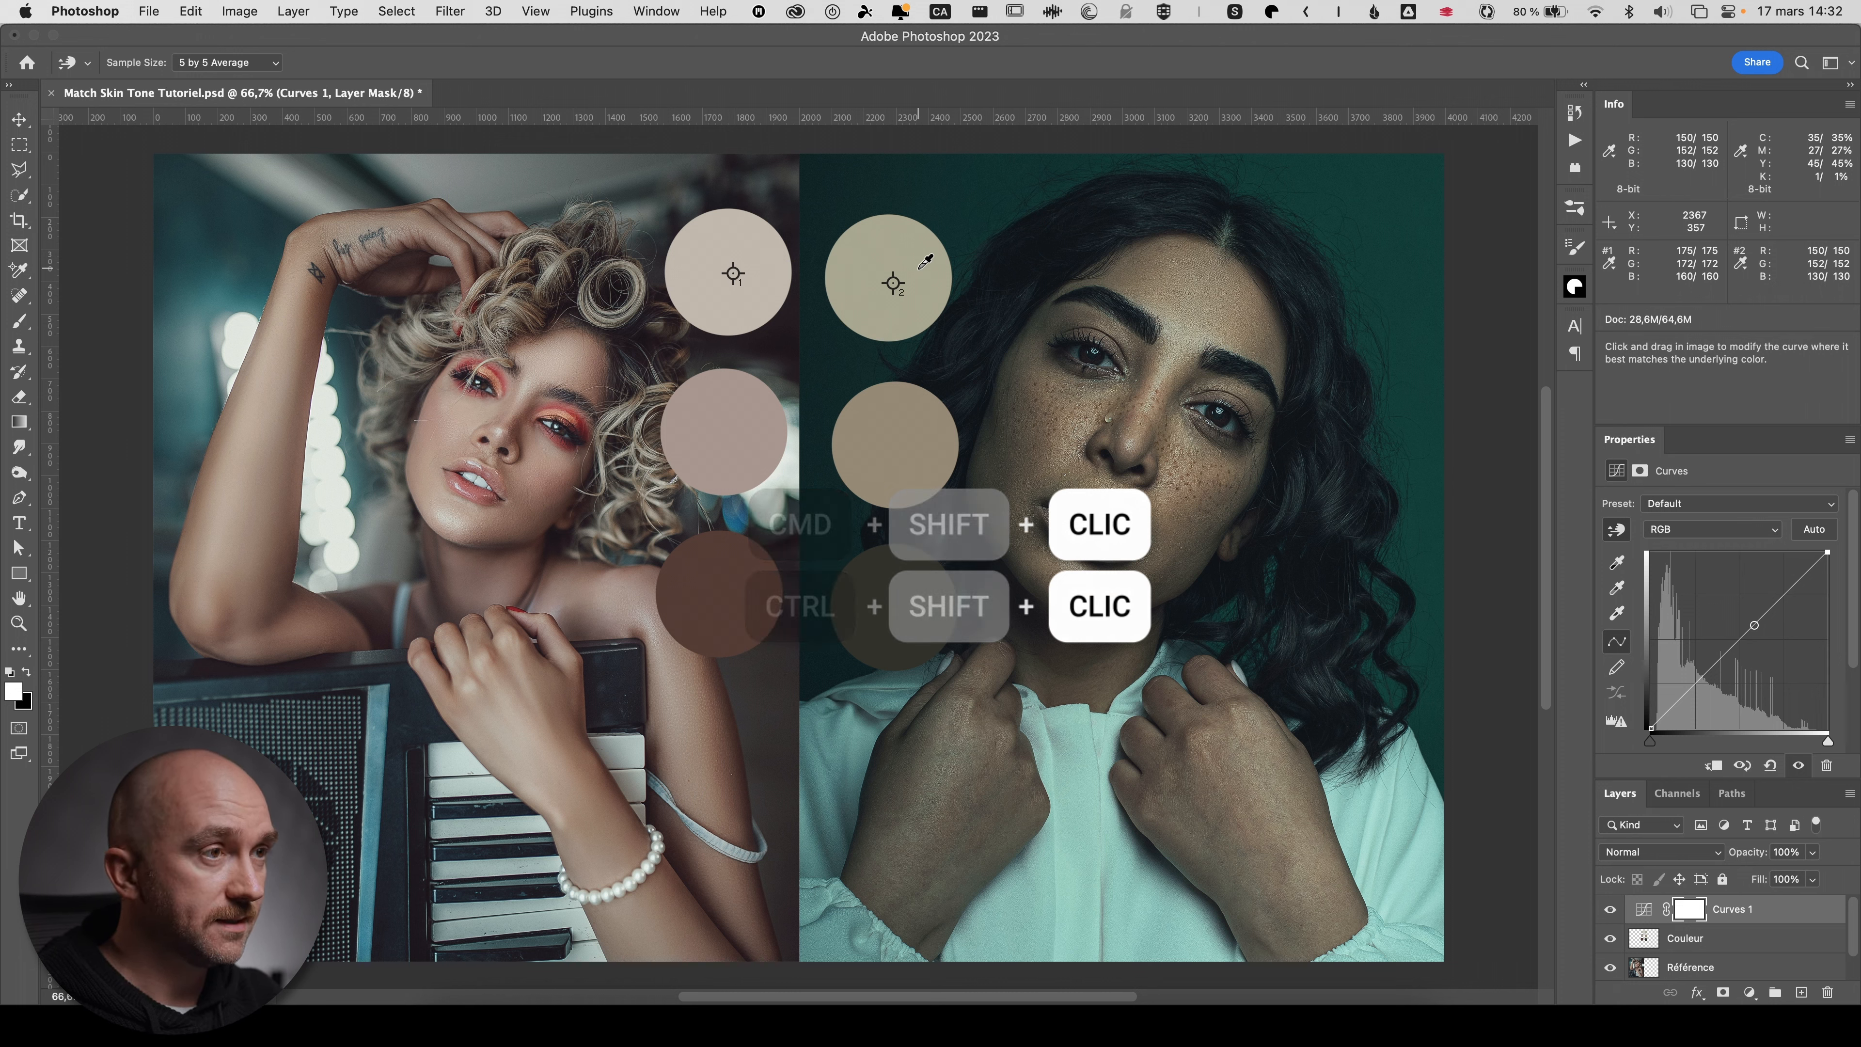
- Set the highlight point's output on the Red curve to 175
click(1749, 527)
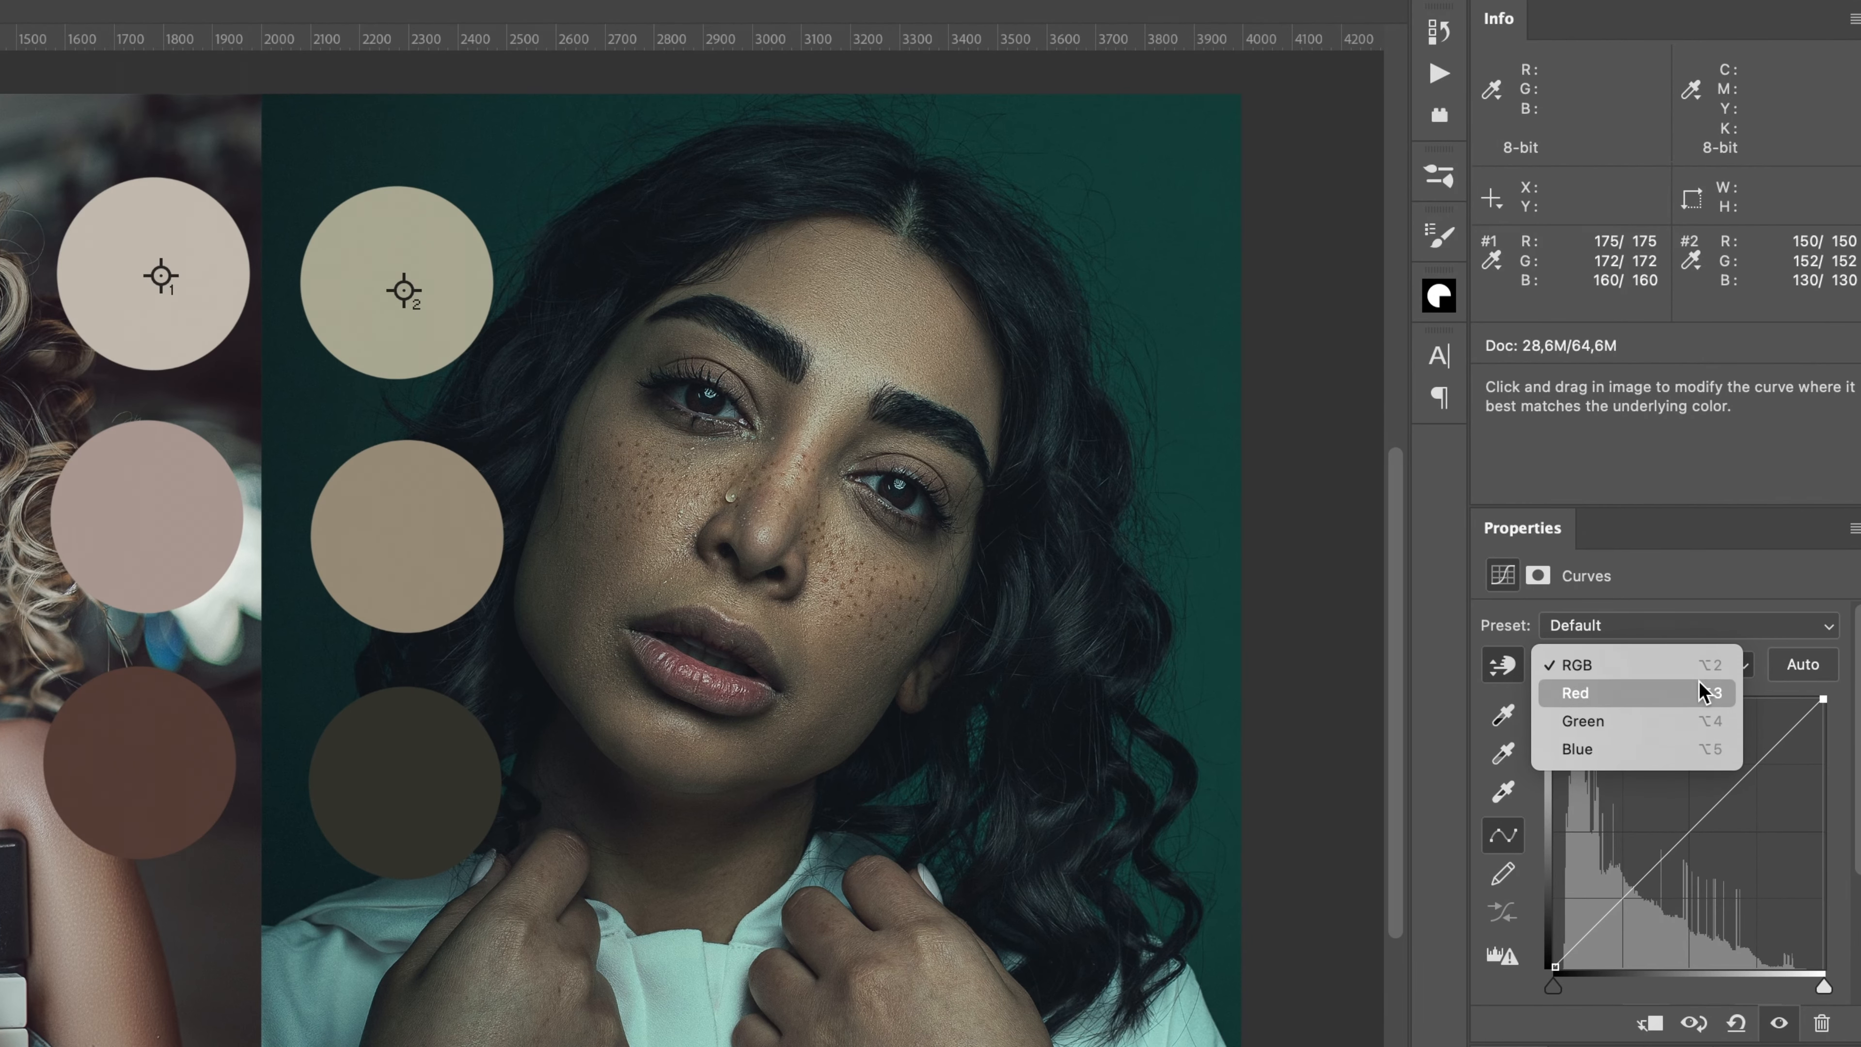
click(1751, 545)
scroll(1832, 799, down, 2)
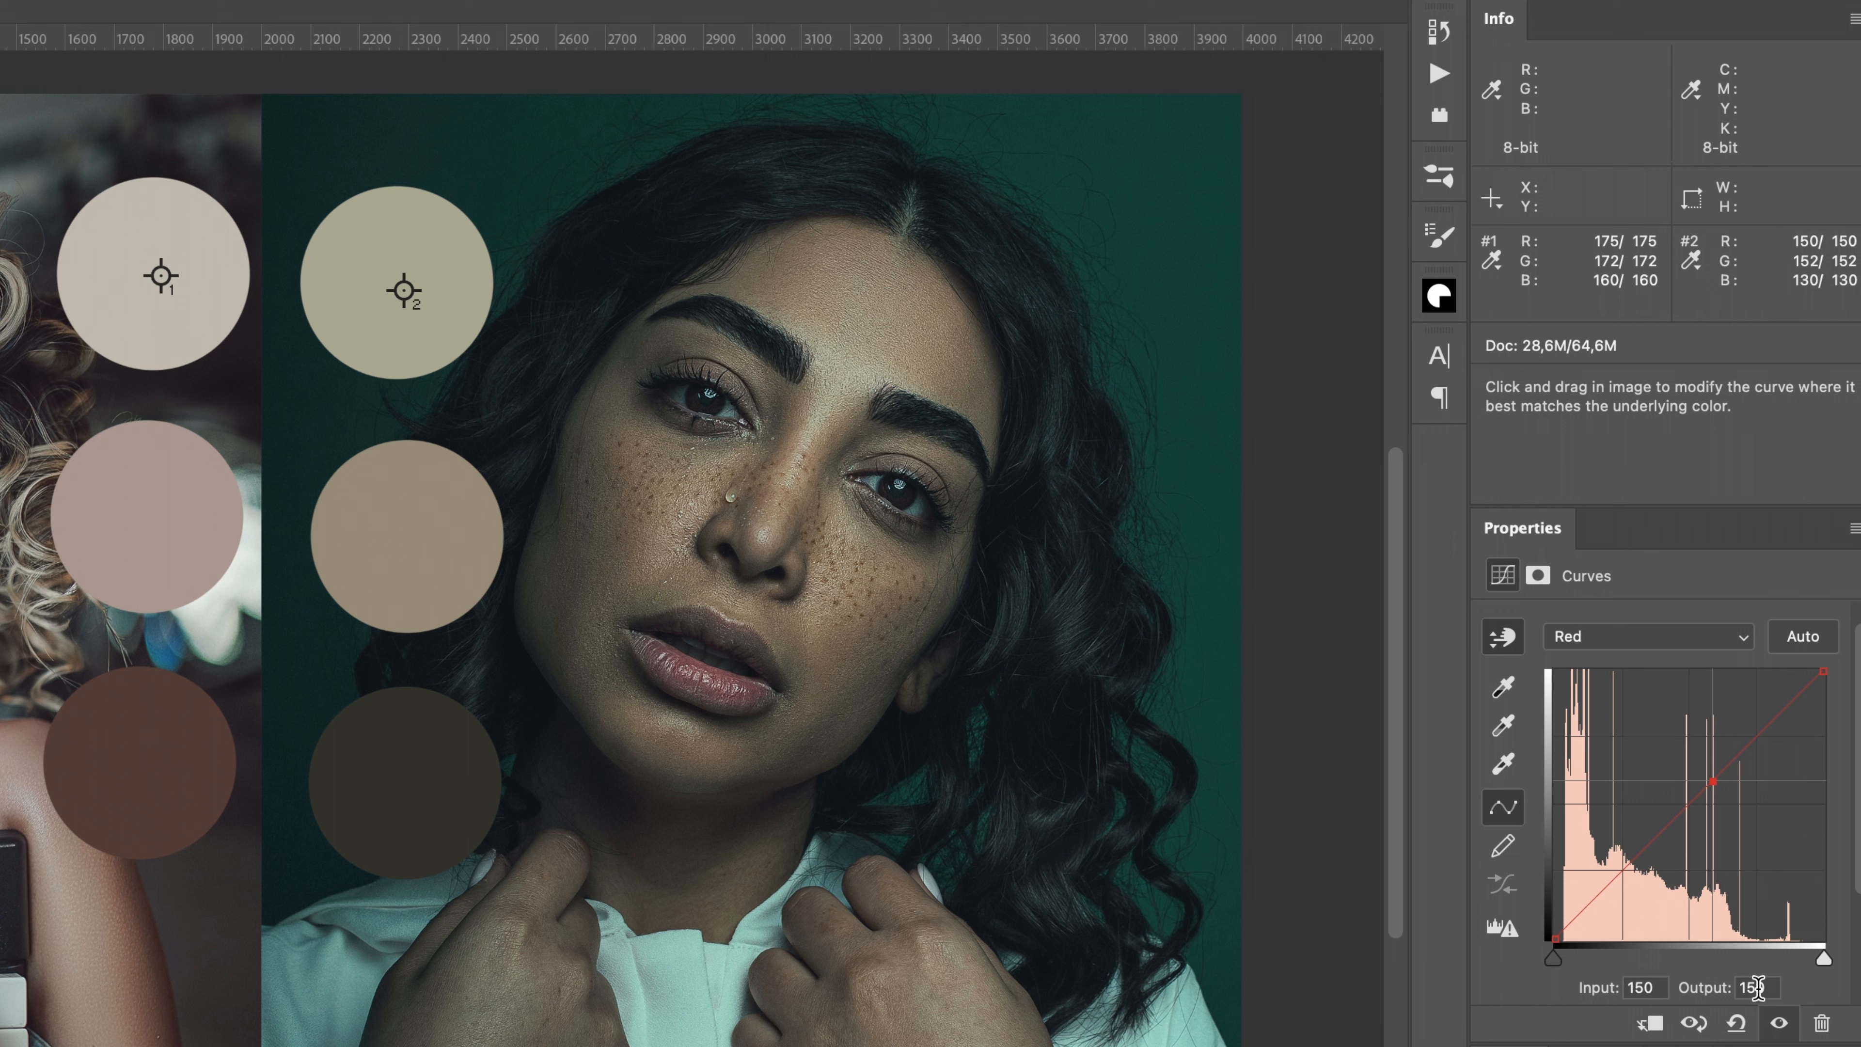
double_click(1756, 987)
text(175)
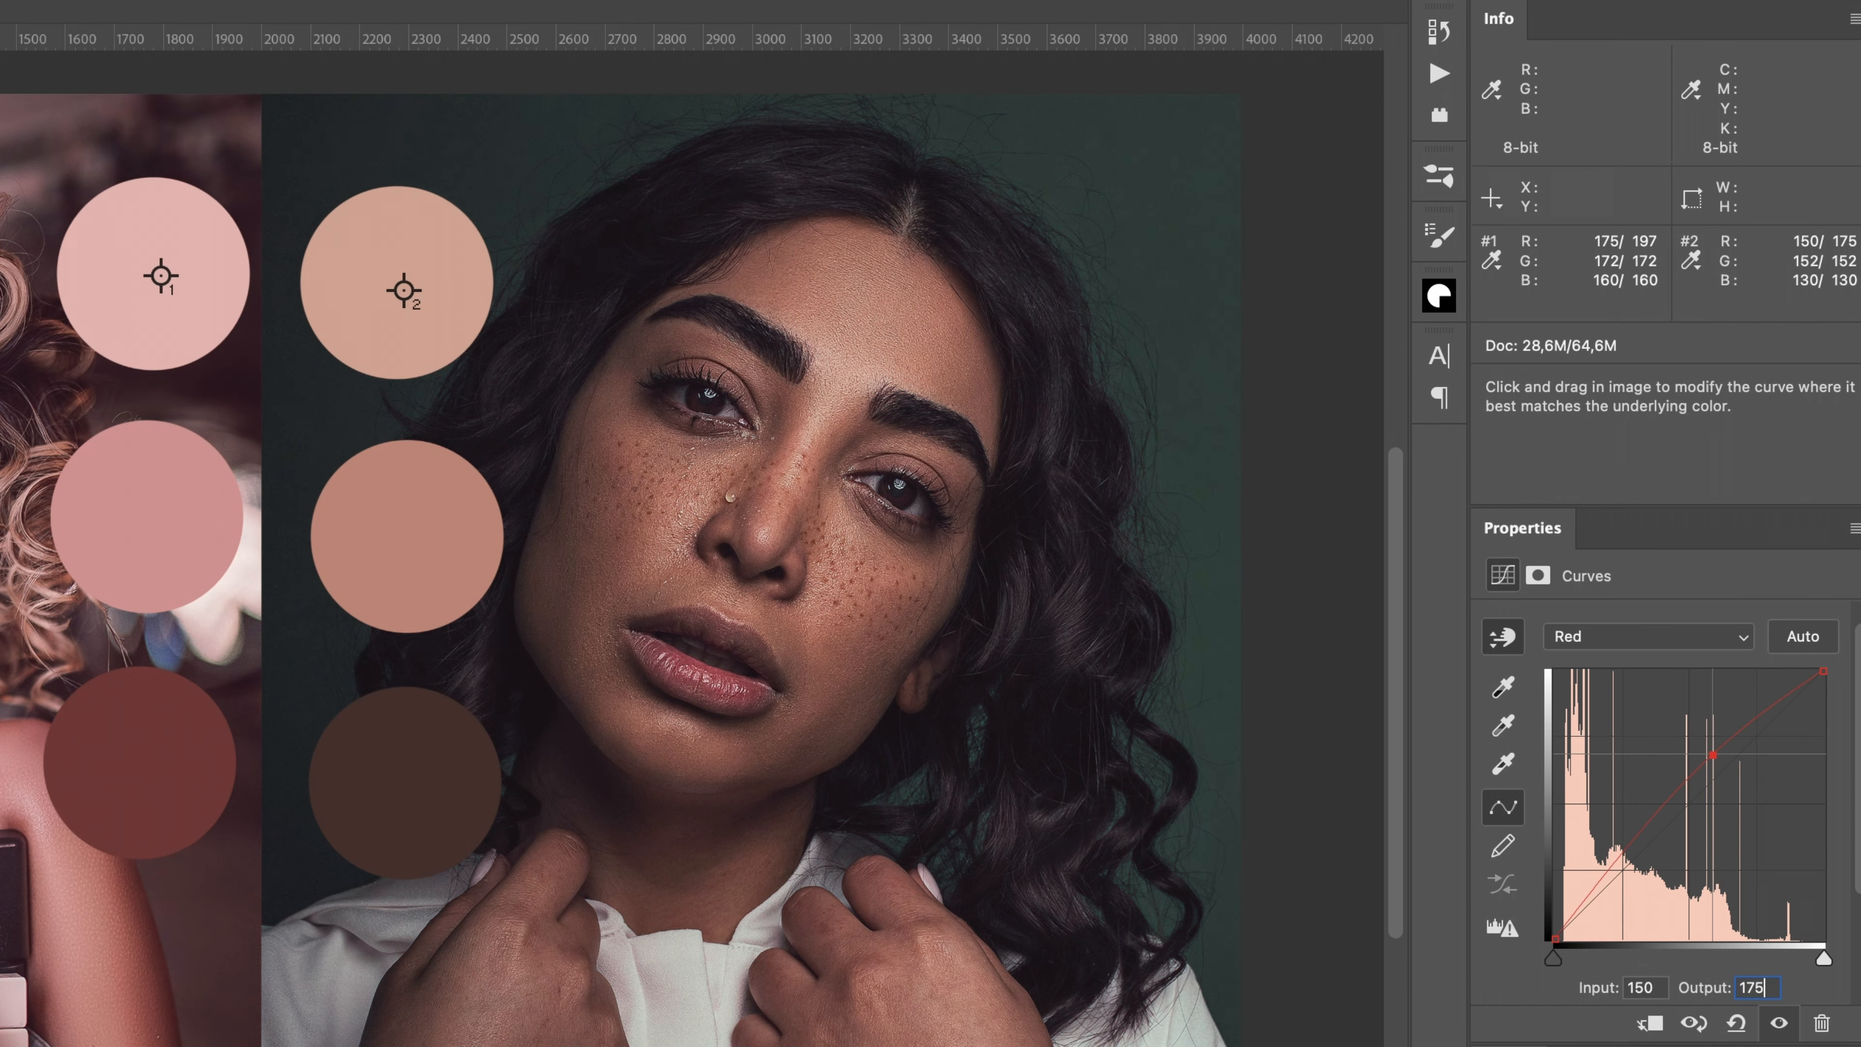
- Set the highlight point's output to 172 on the Green curve and 160 on the Blue curve
click(1569, 633)
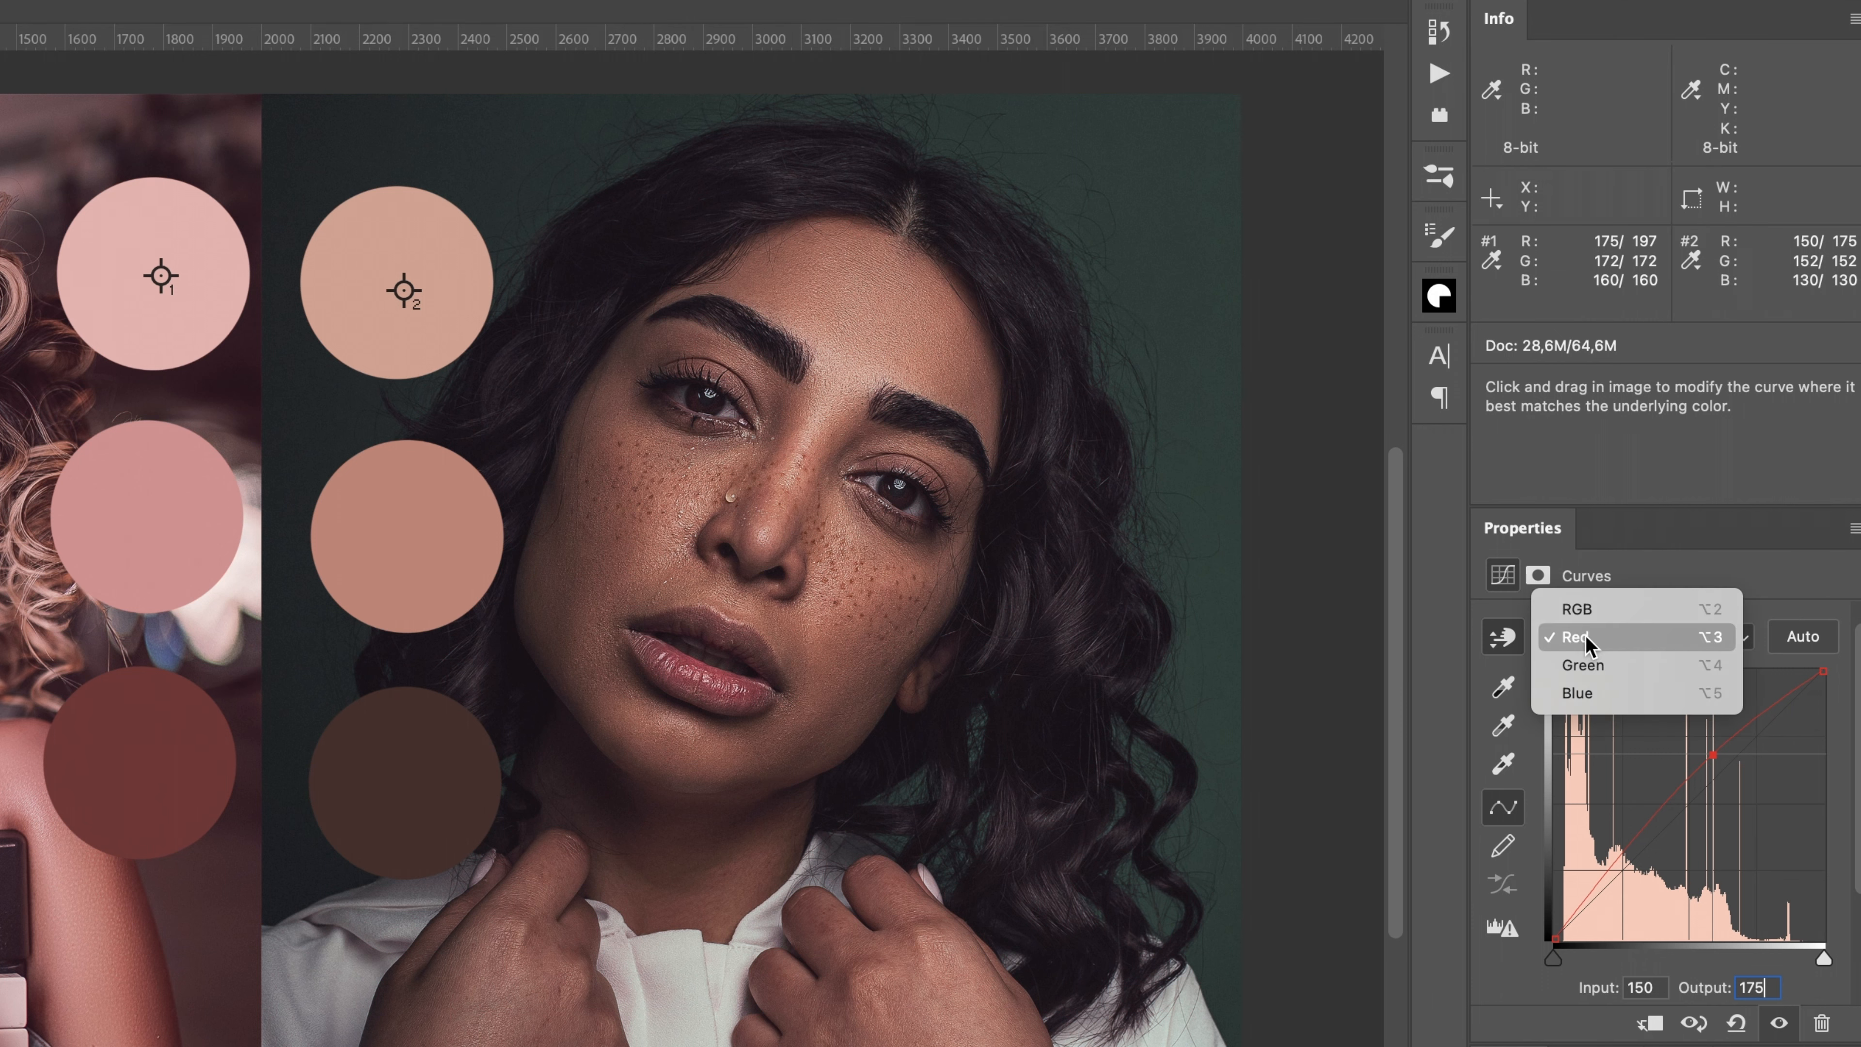
click(1599, 668)
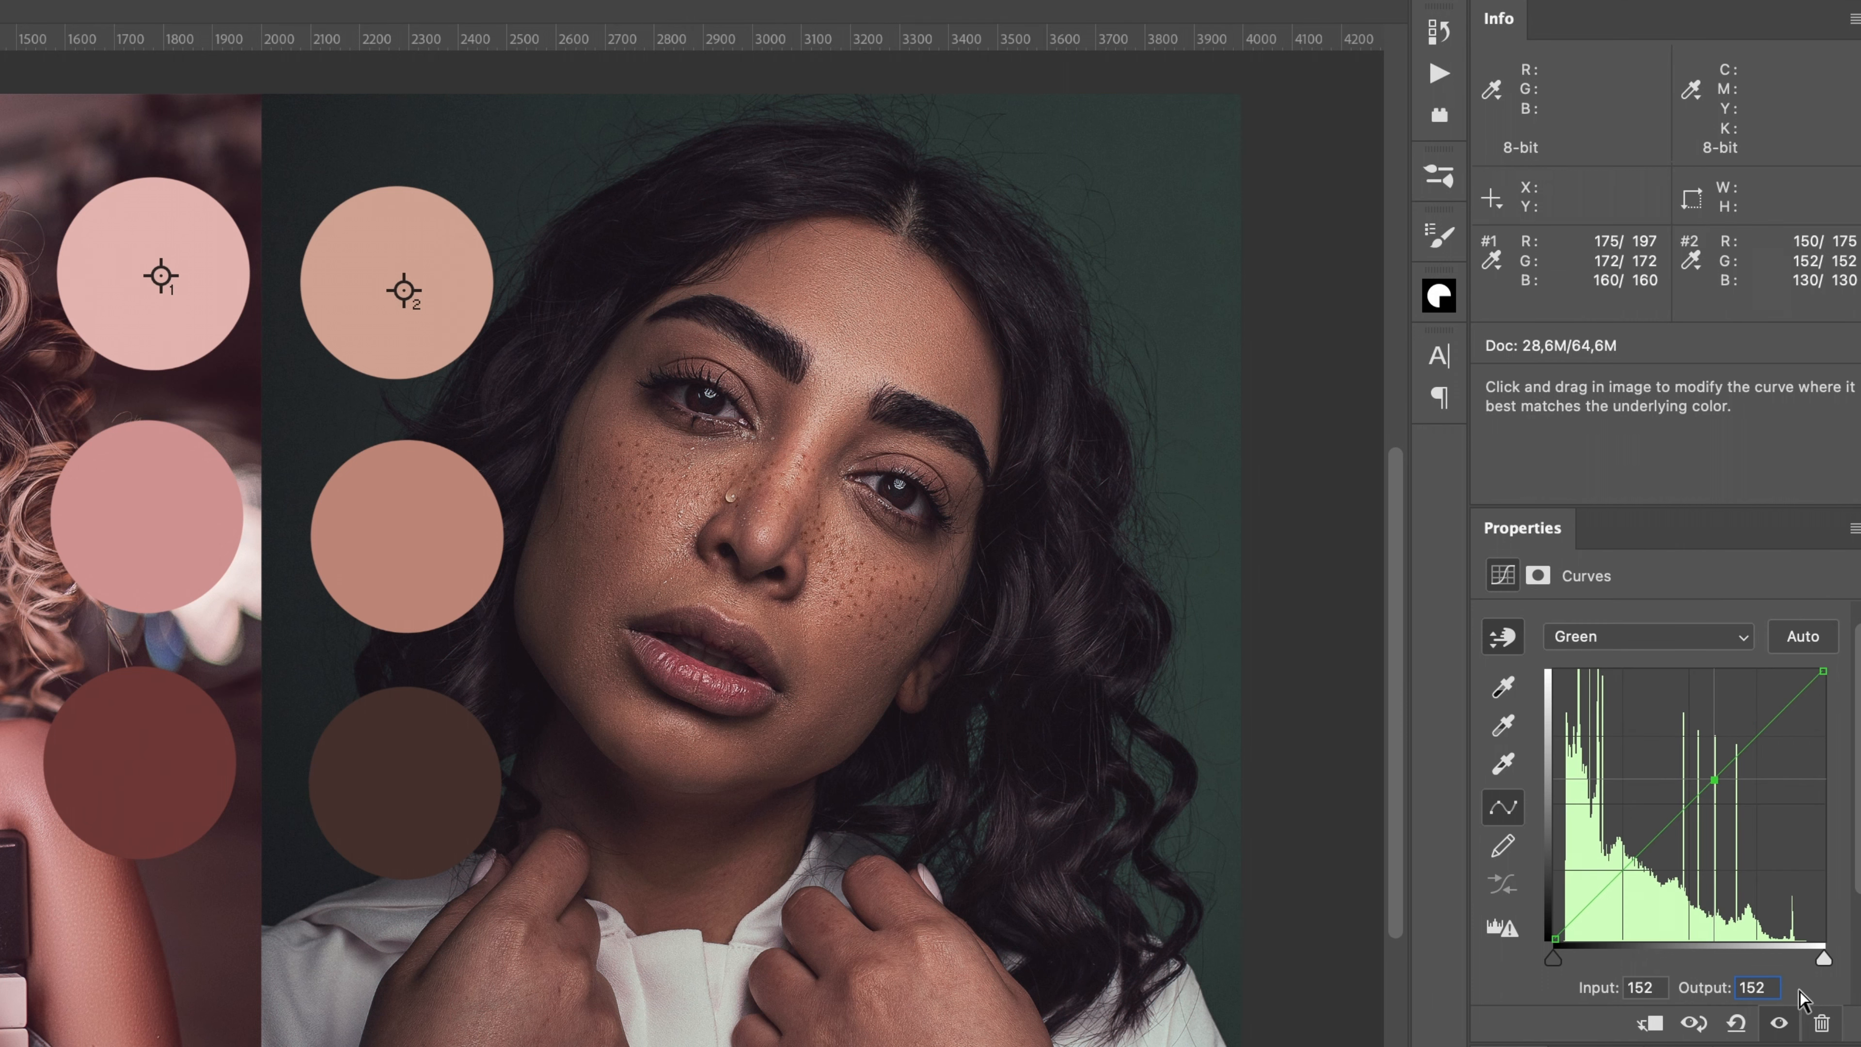
text(172)
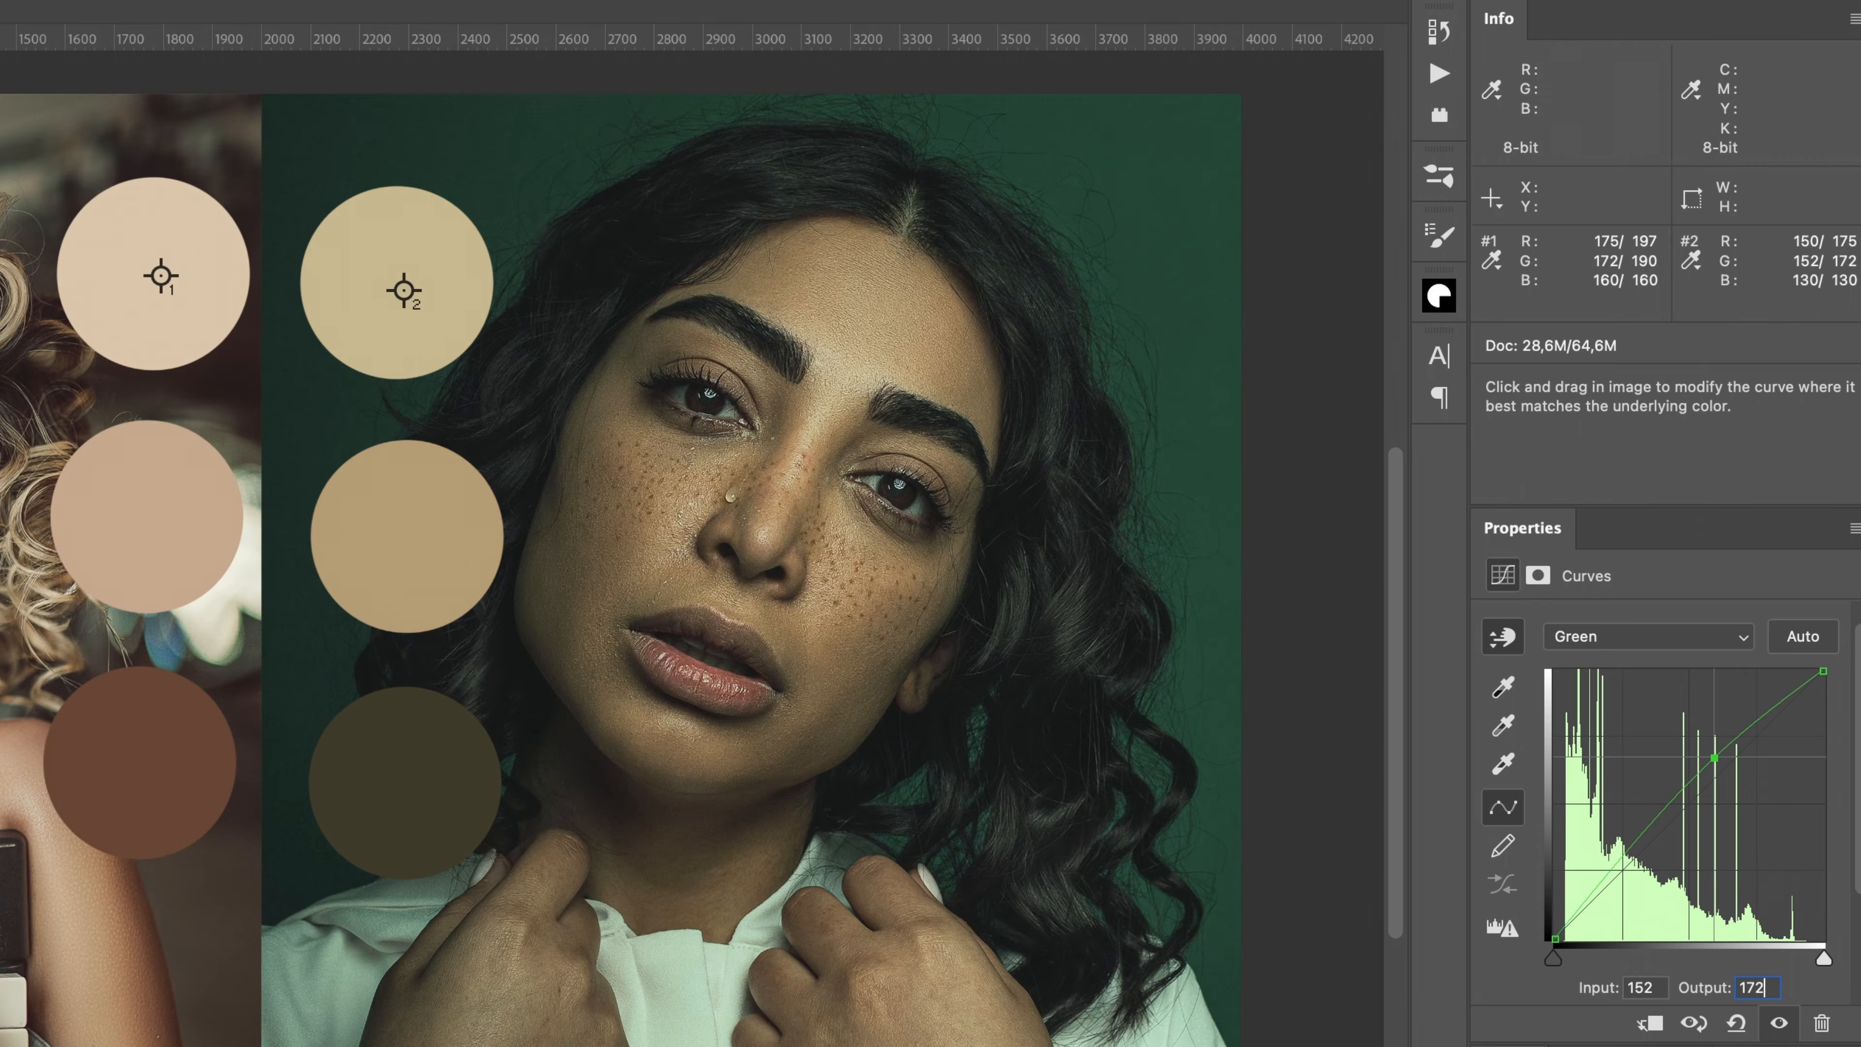
click(1596, 635)
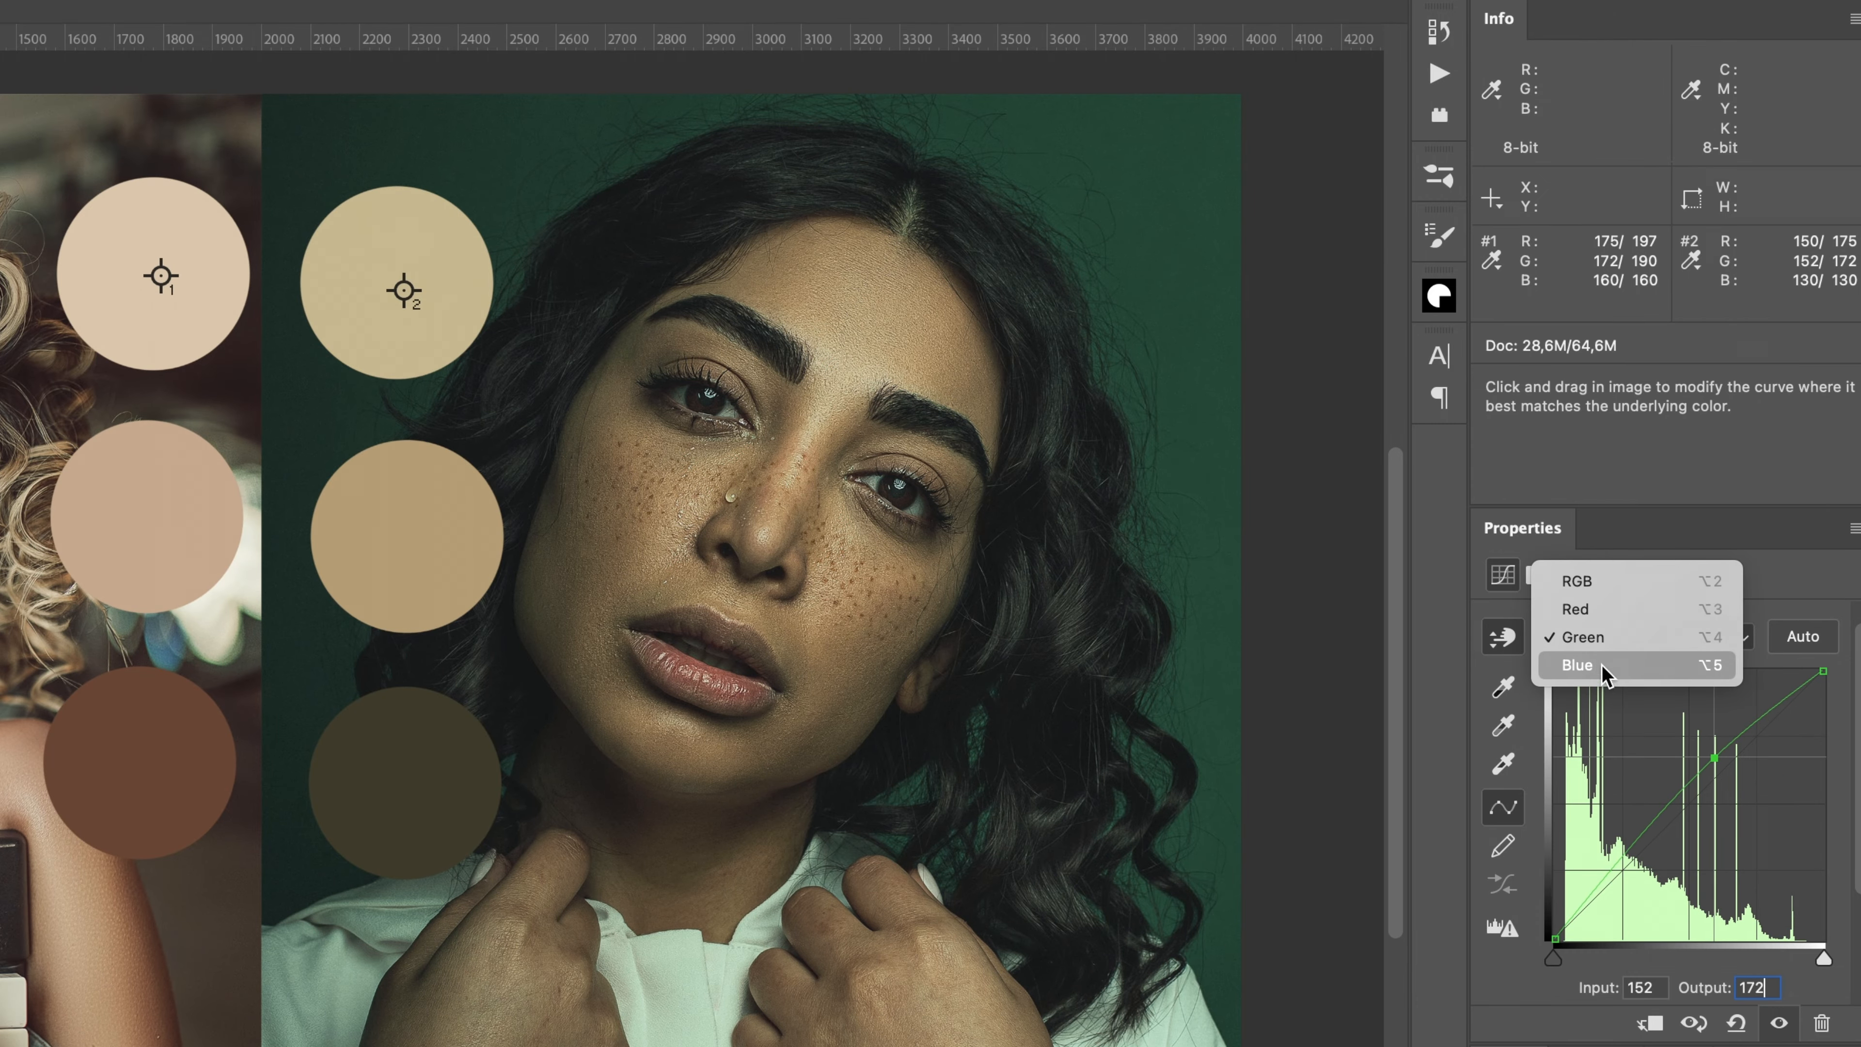
click(1602, 667)
text(160)
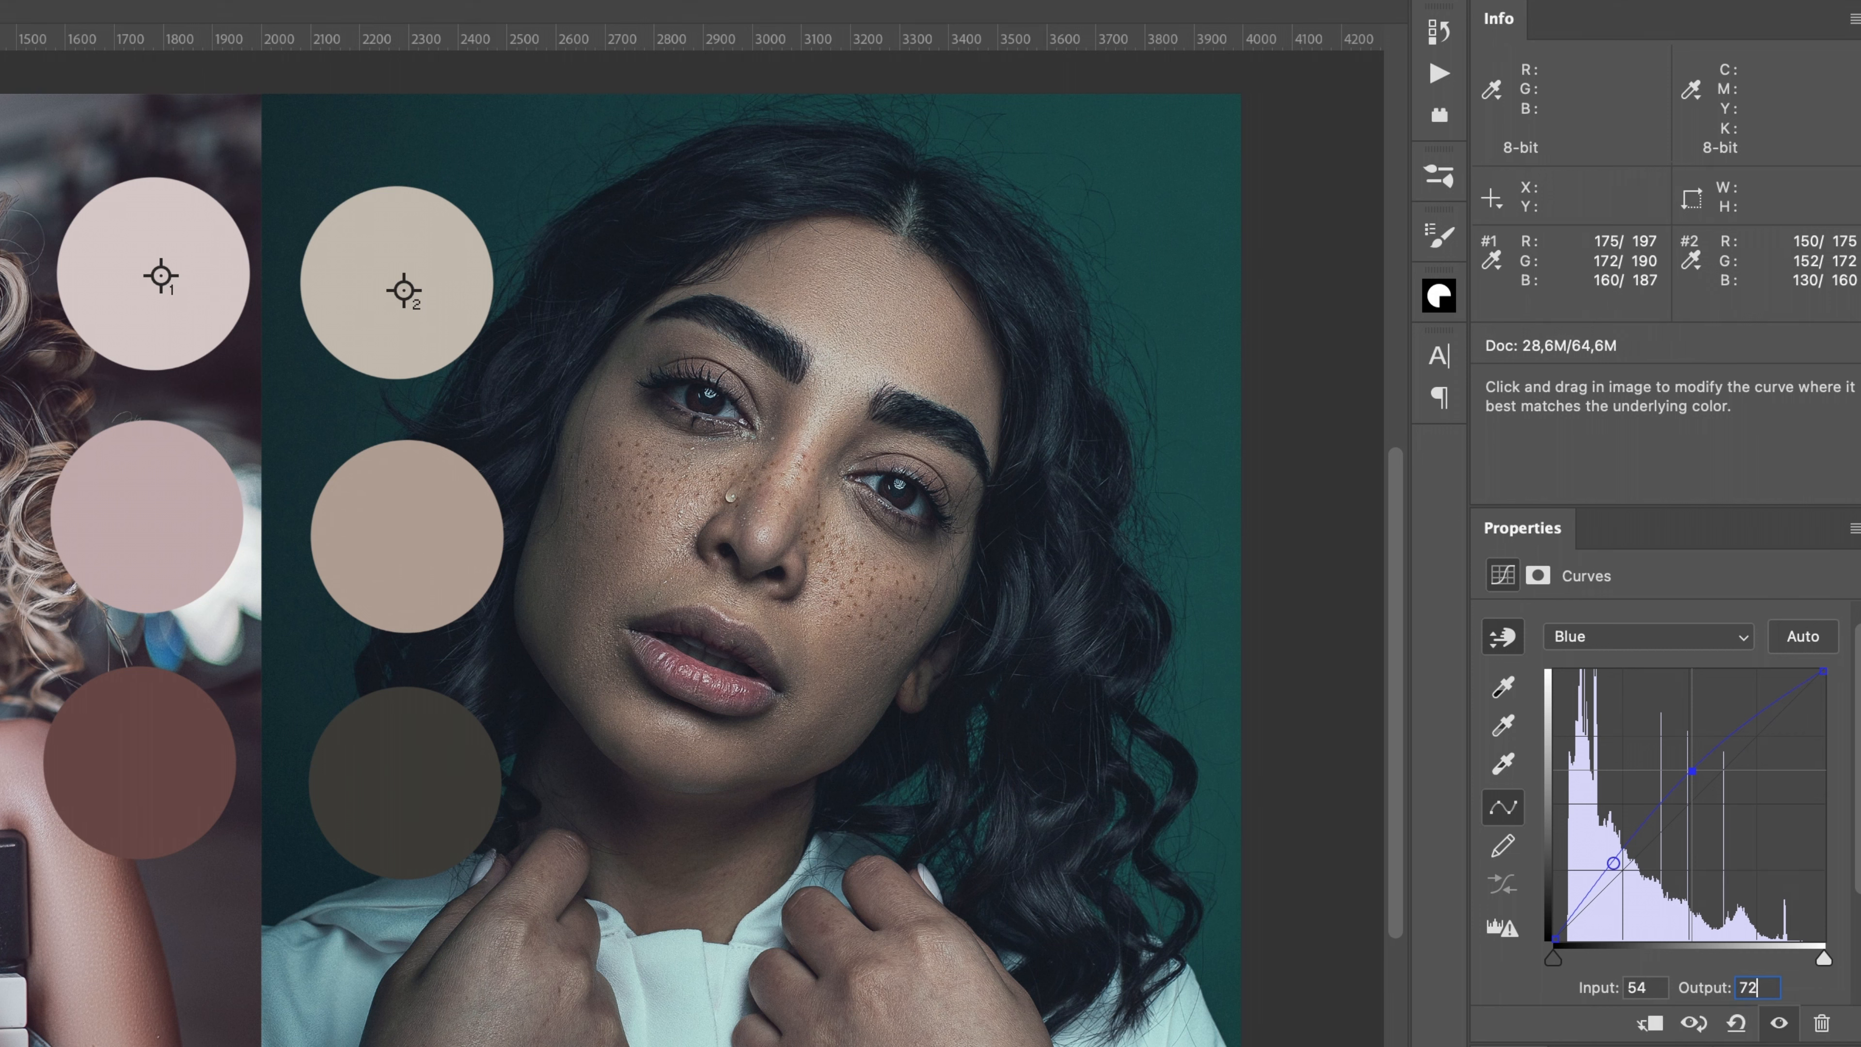
- Move both colour sampler points from the highlight swatches down to the corresponding midtone swatches
text(i)
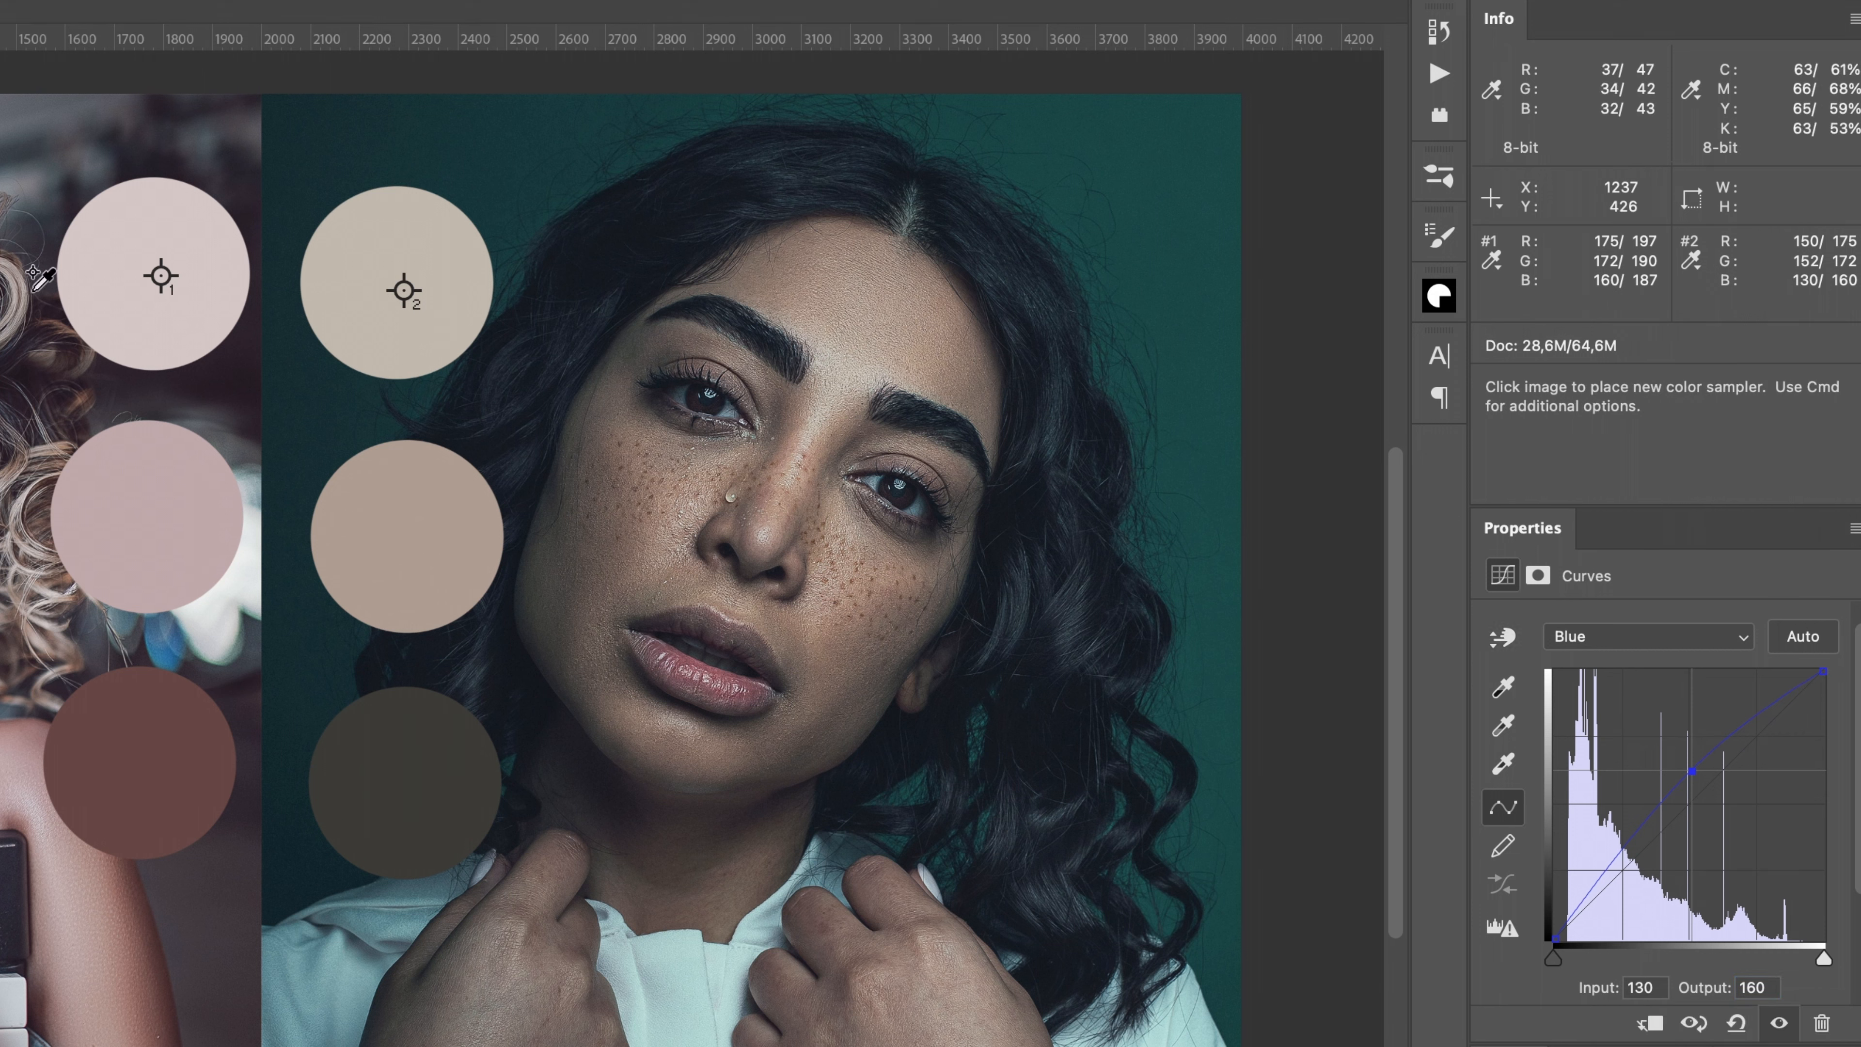
drag(160, 279, 149, 513)
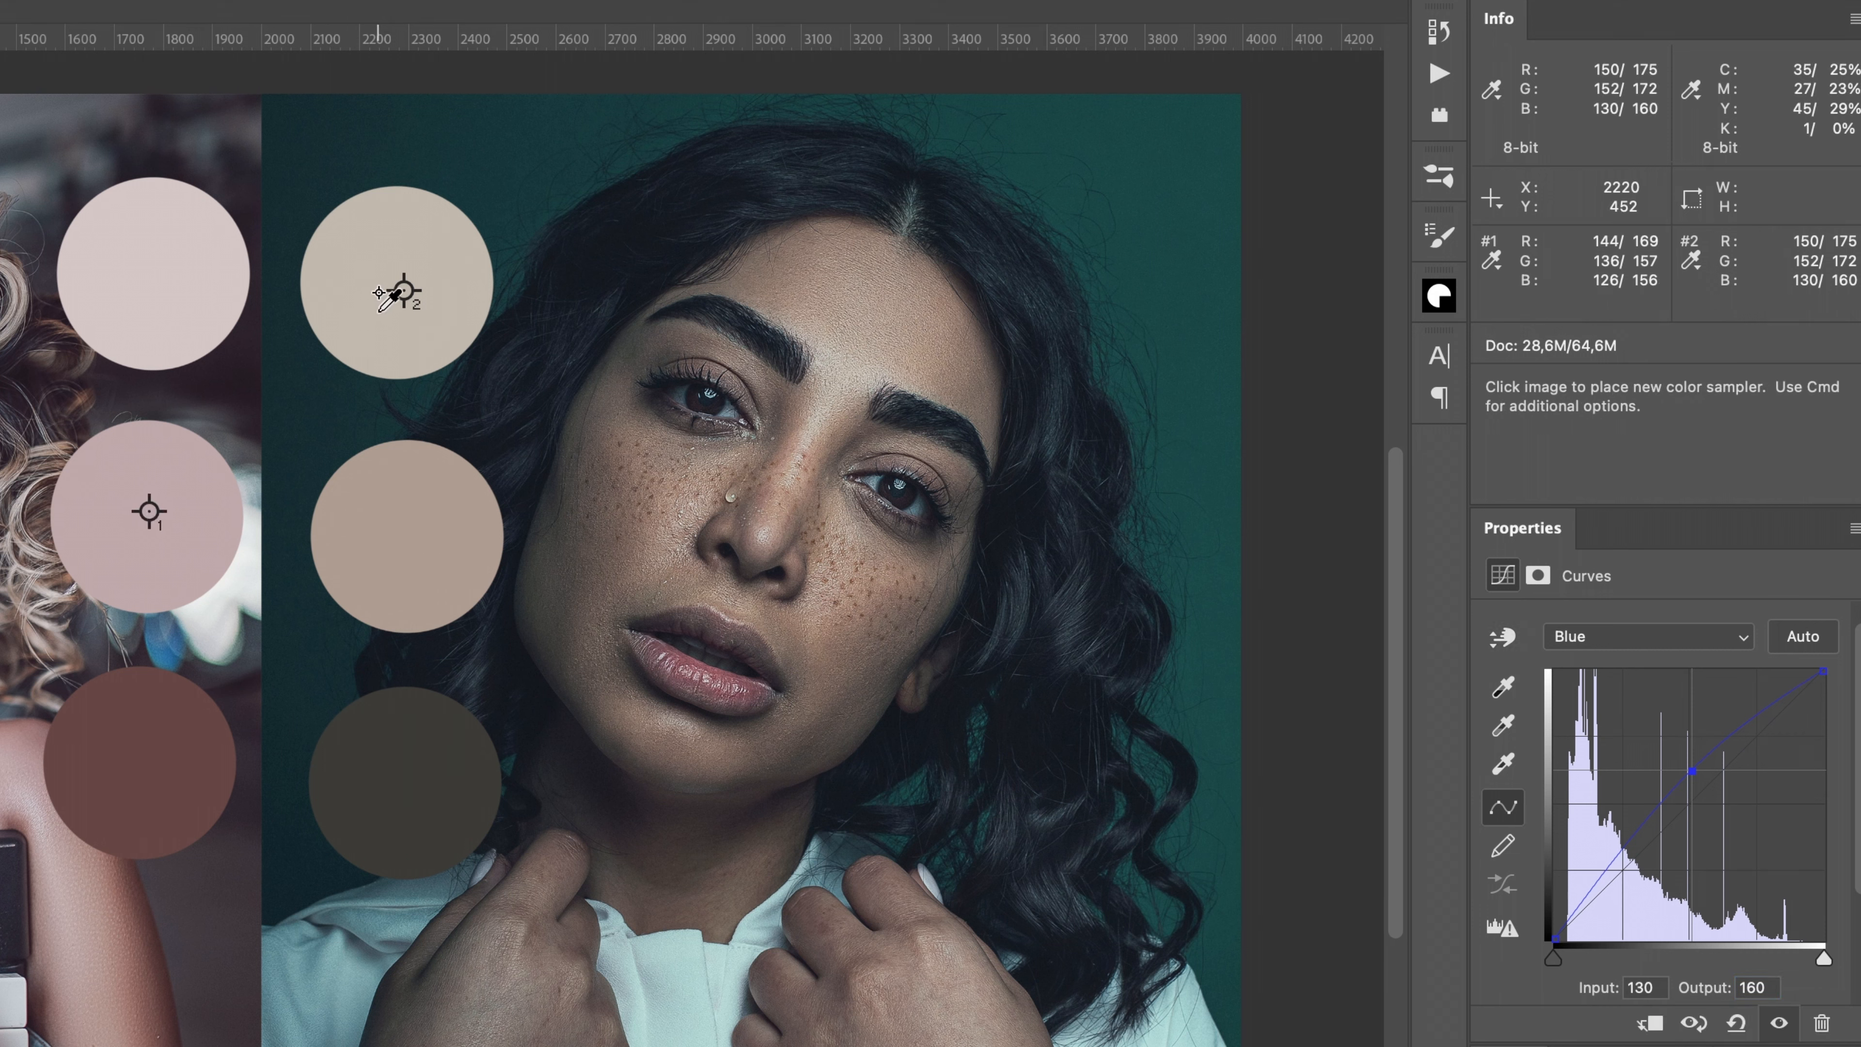
drag(405, 293, 412, 551)
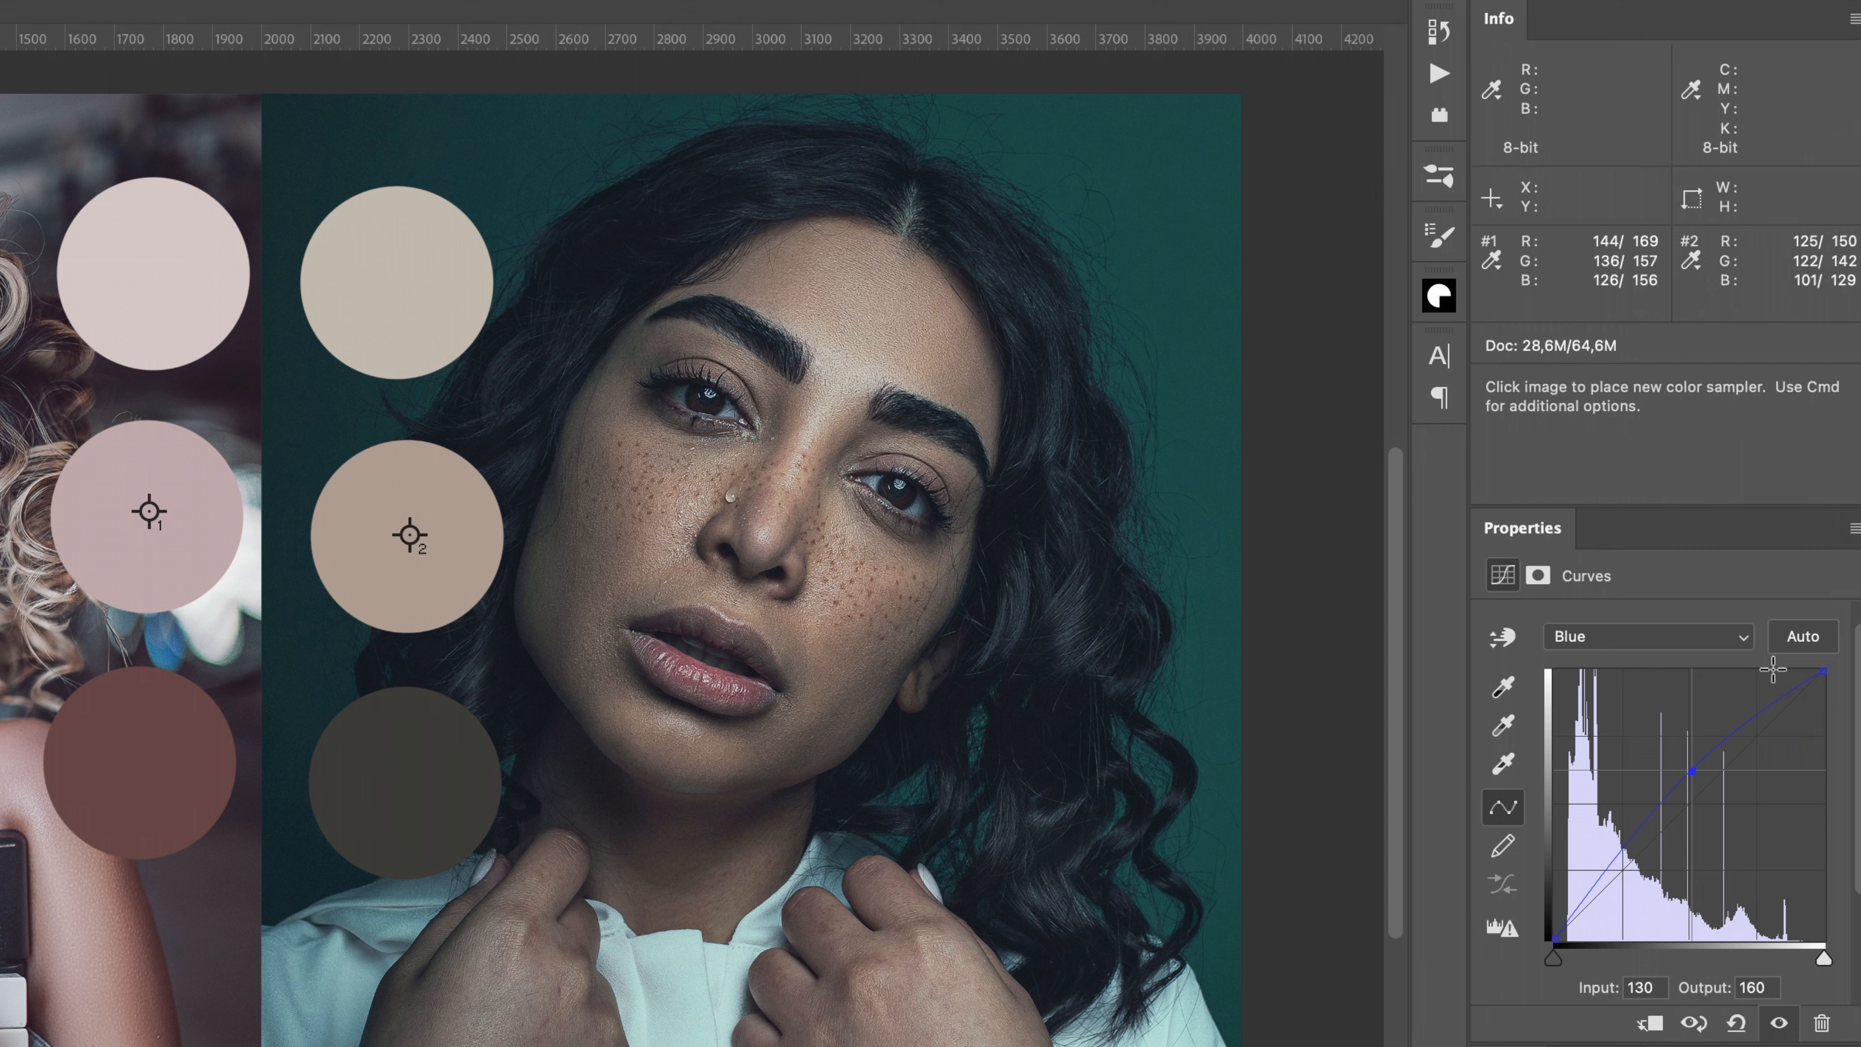
- Add channel curve points from the dark-haired woman's midtone swatch and set the Blue point's output to 126
click(1502, 636)
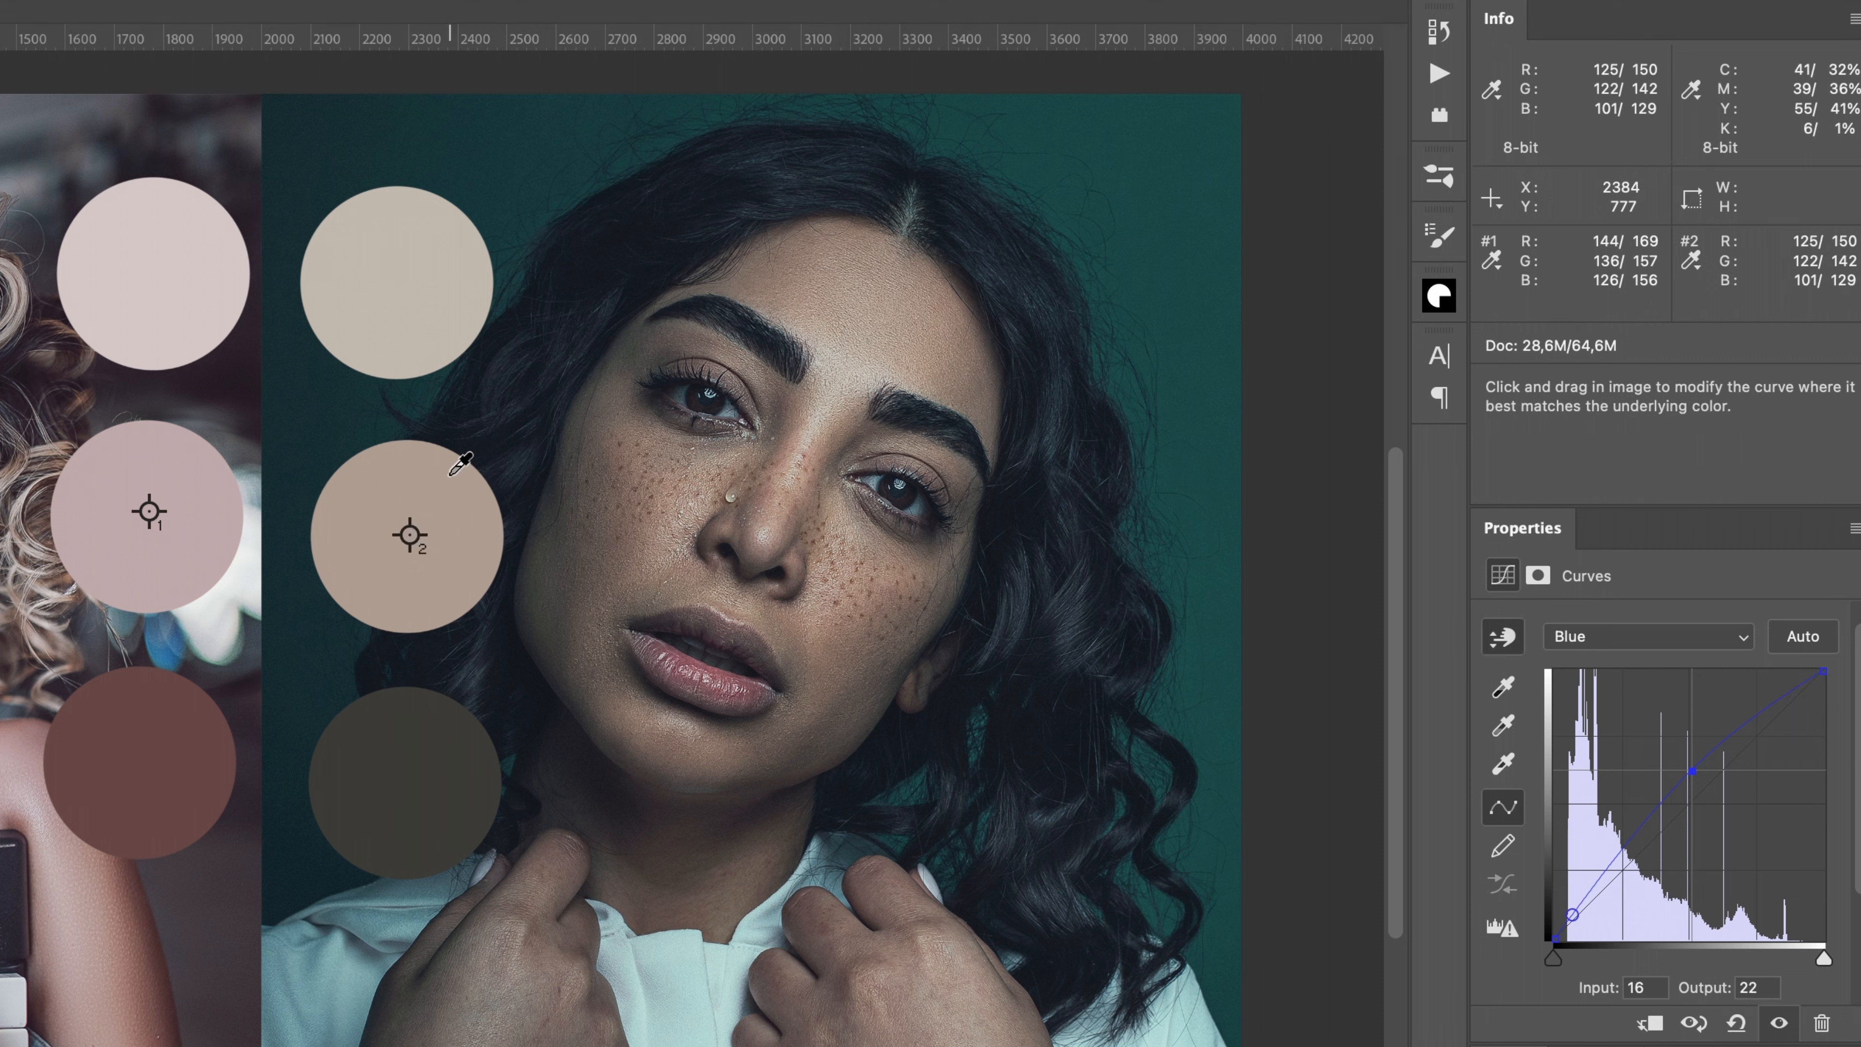
shift+super+click(466, 515)
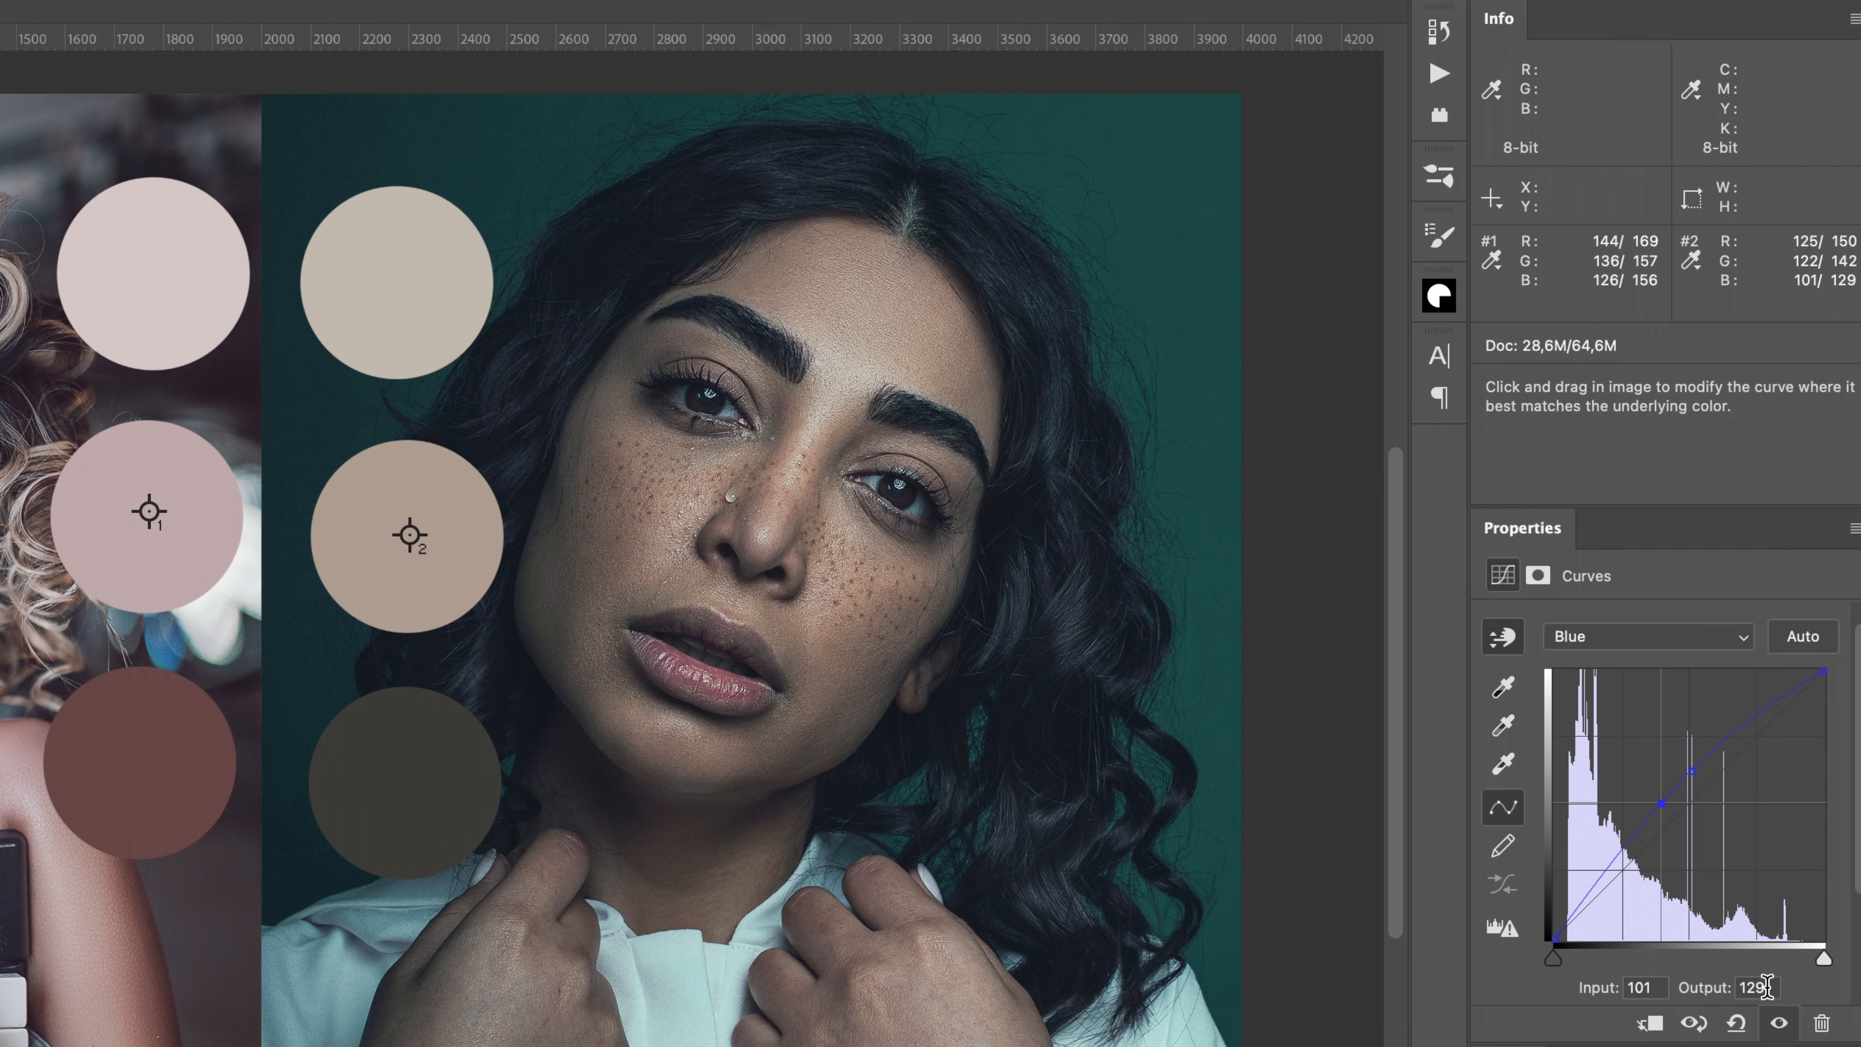
drag(1769, 989, 1709, 993)
text(126)
- Set the midtone point's output on the Green curve to 136
click(1641, 638)
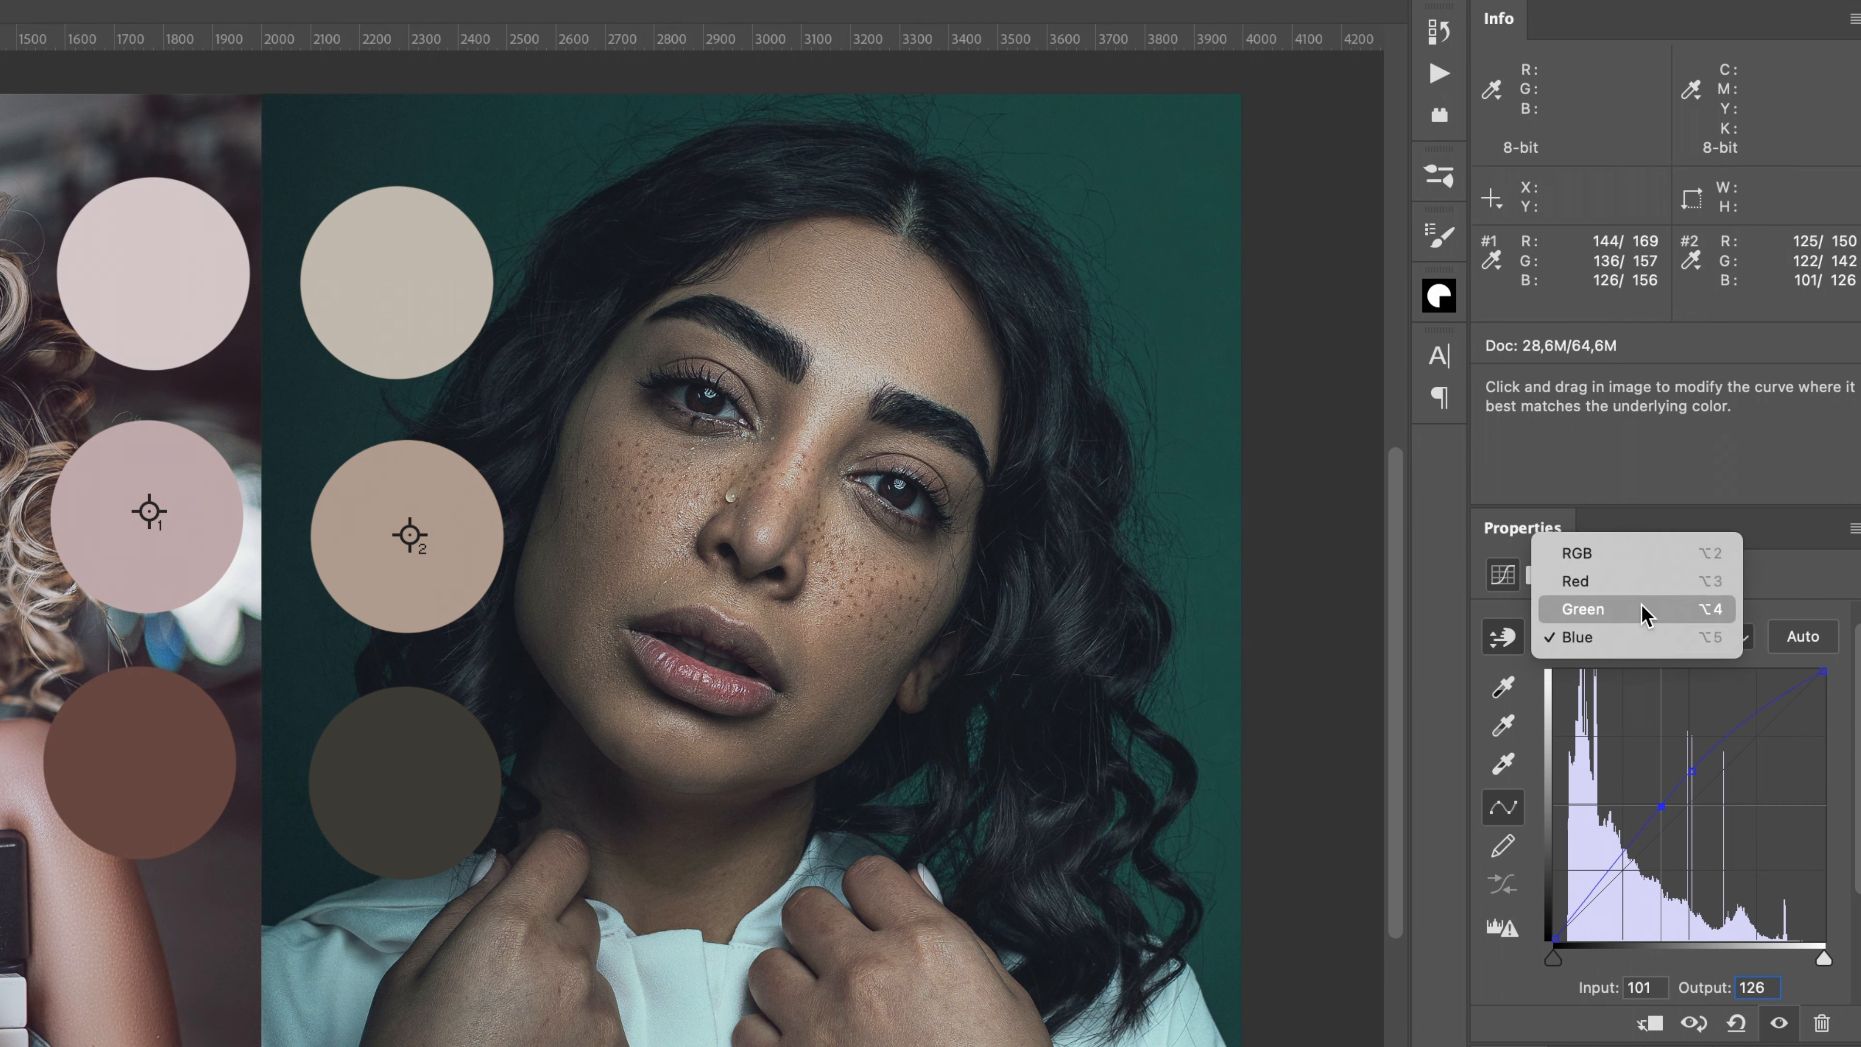
click(1645, 612)
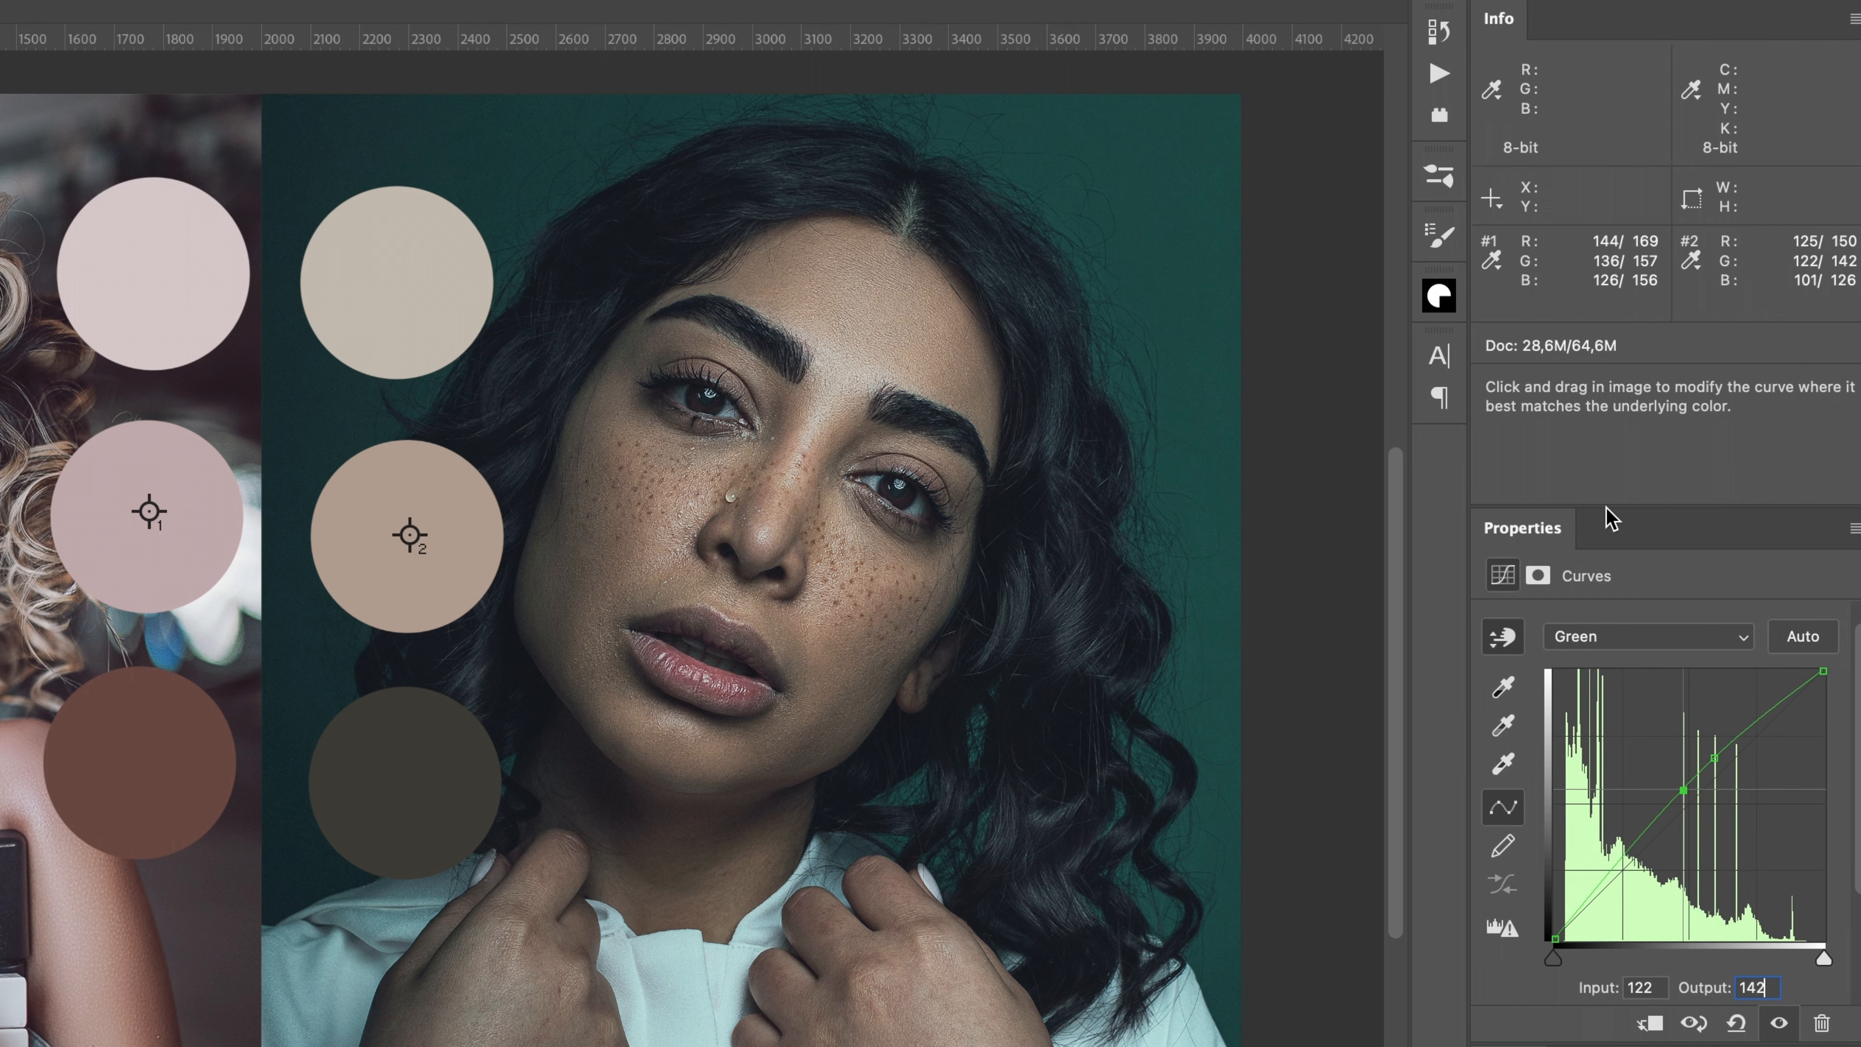
key(BackSpace)
key(BackSpace)
key(BackSpace)
text(13)
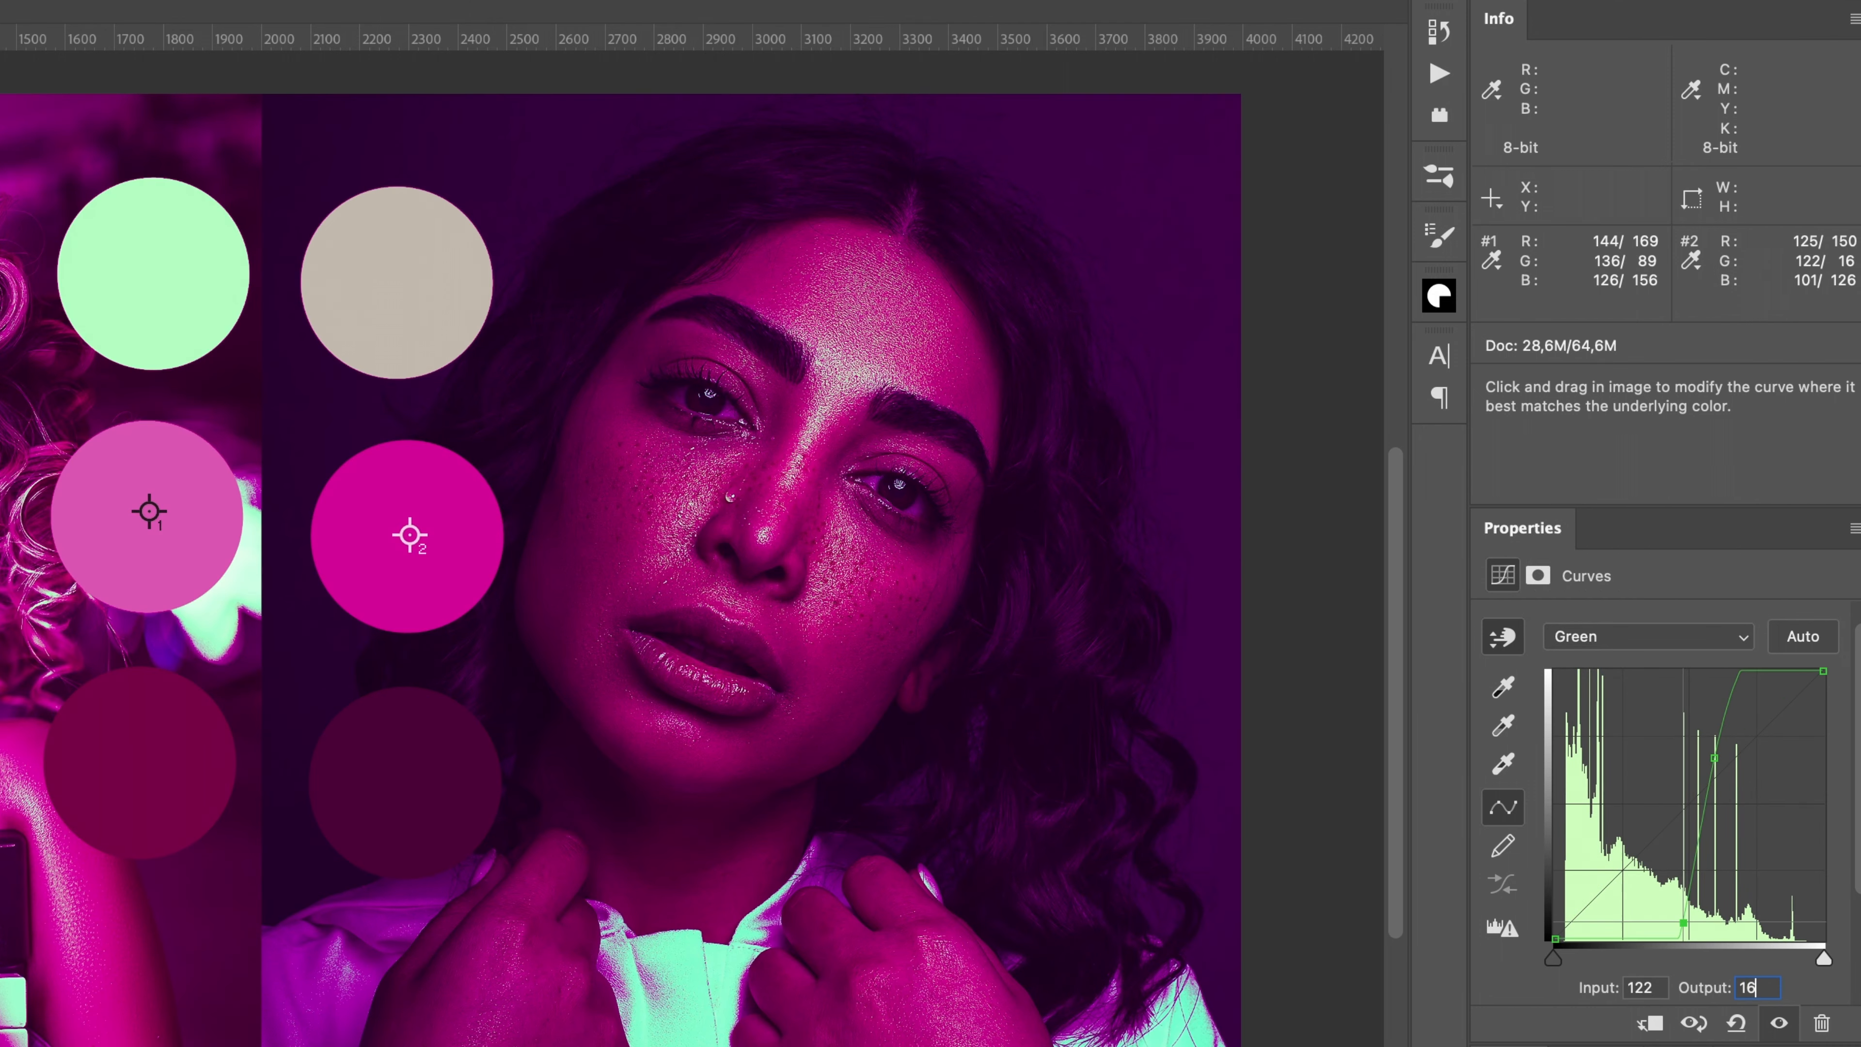
text(6)
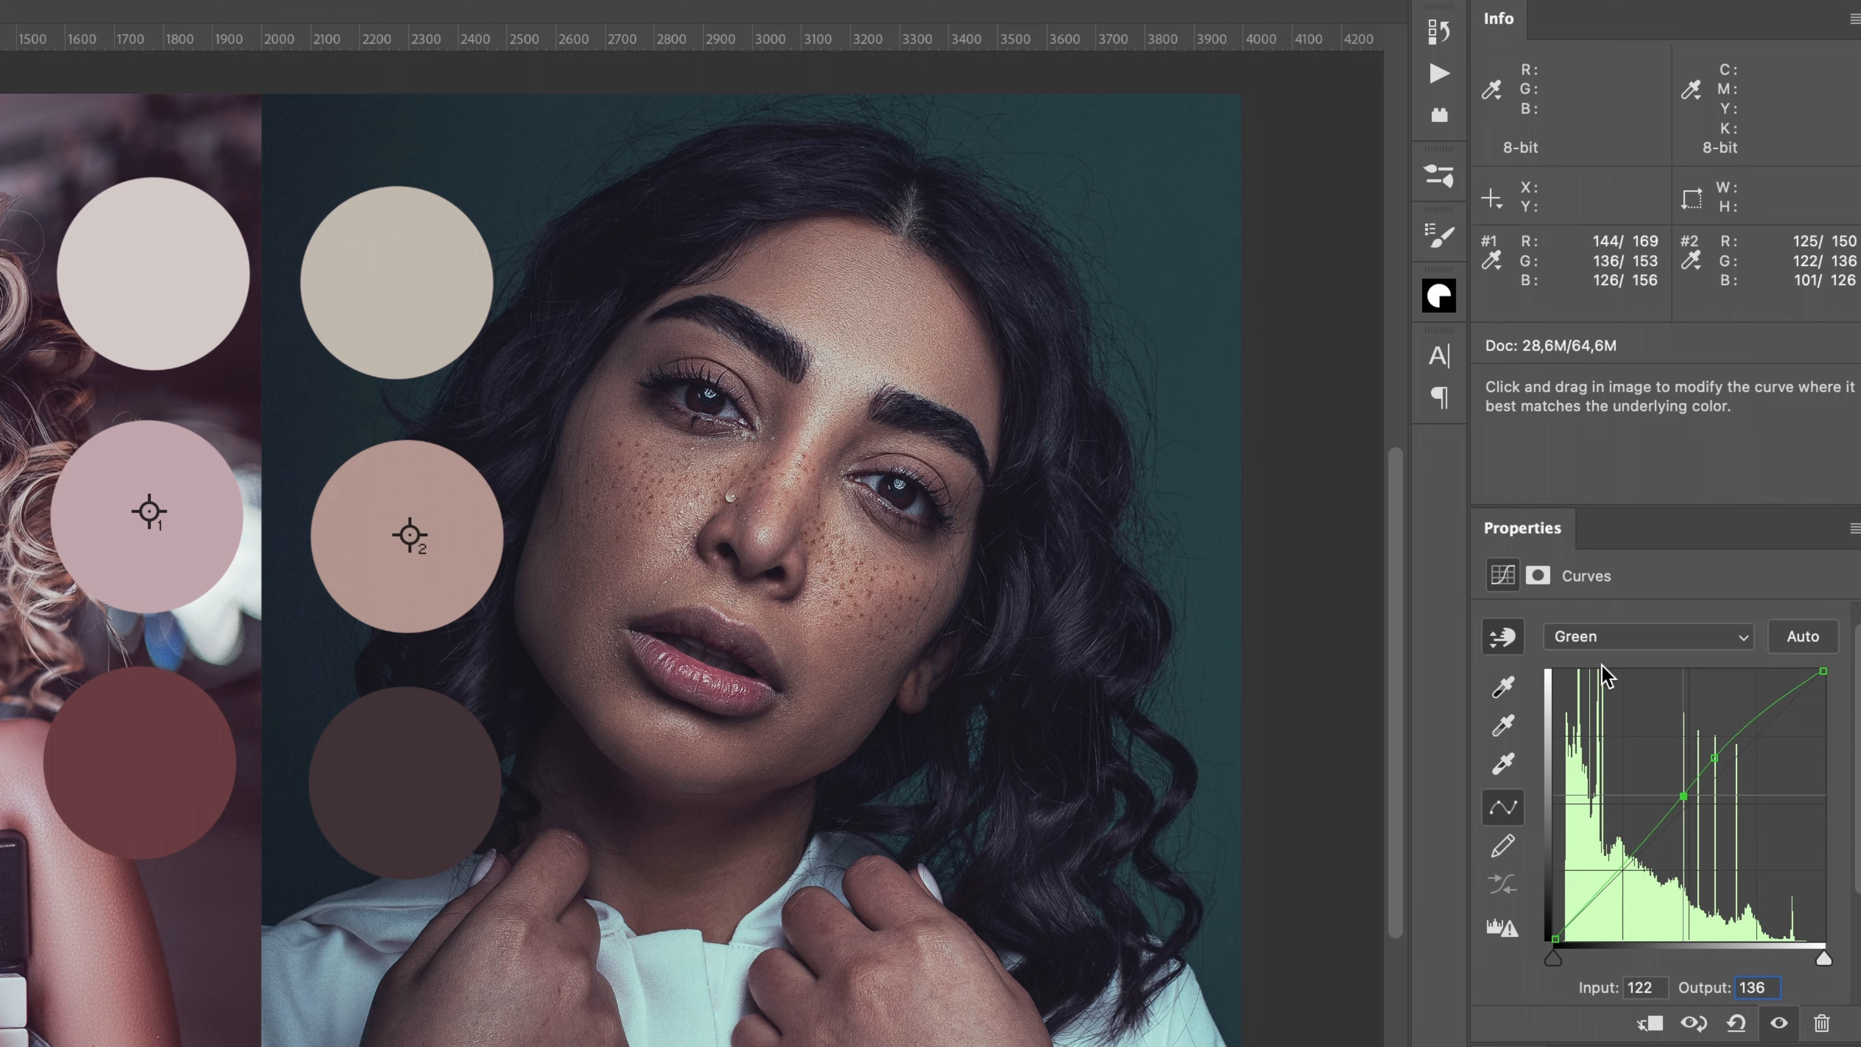
- Set the midtone point's output on the Red curve to 144
click(1612, 639)
click(1617, 612)
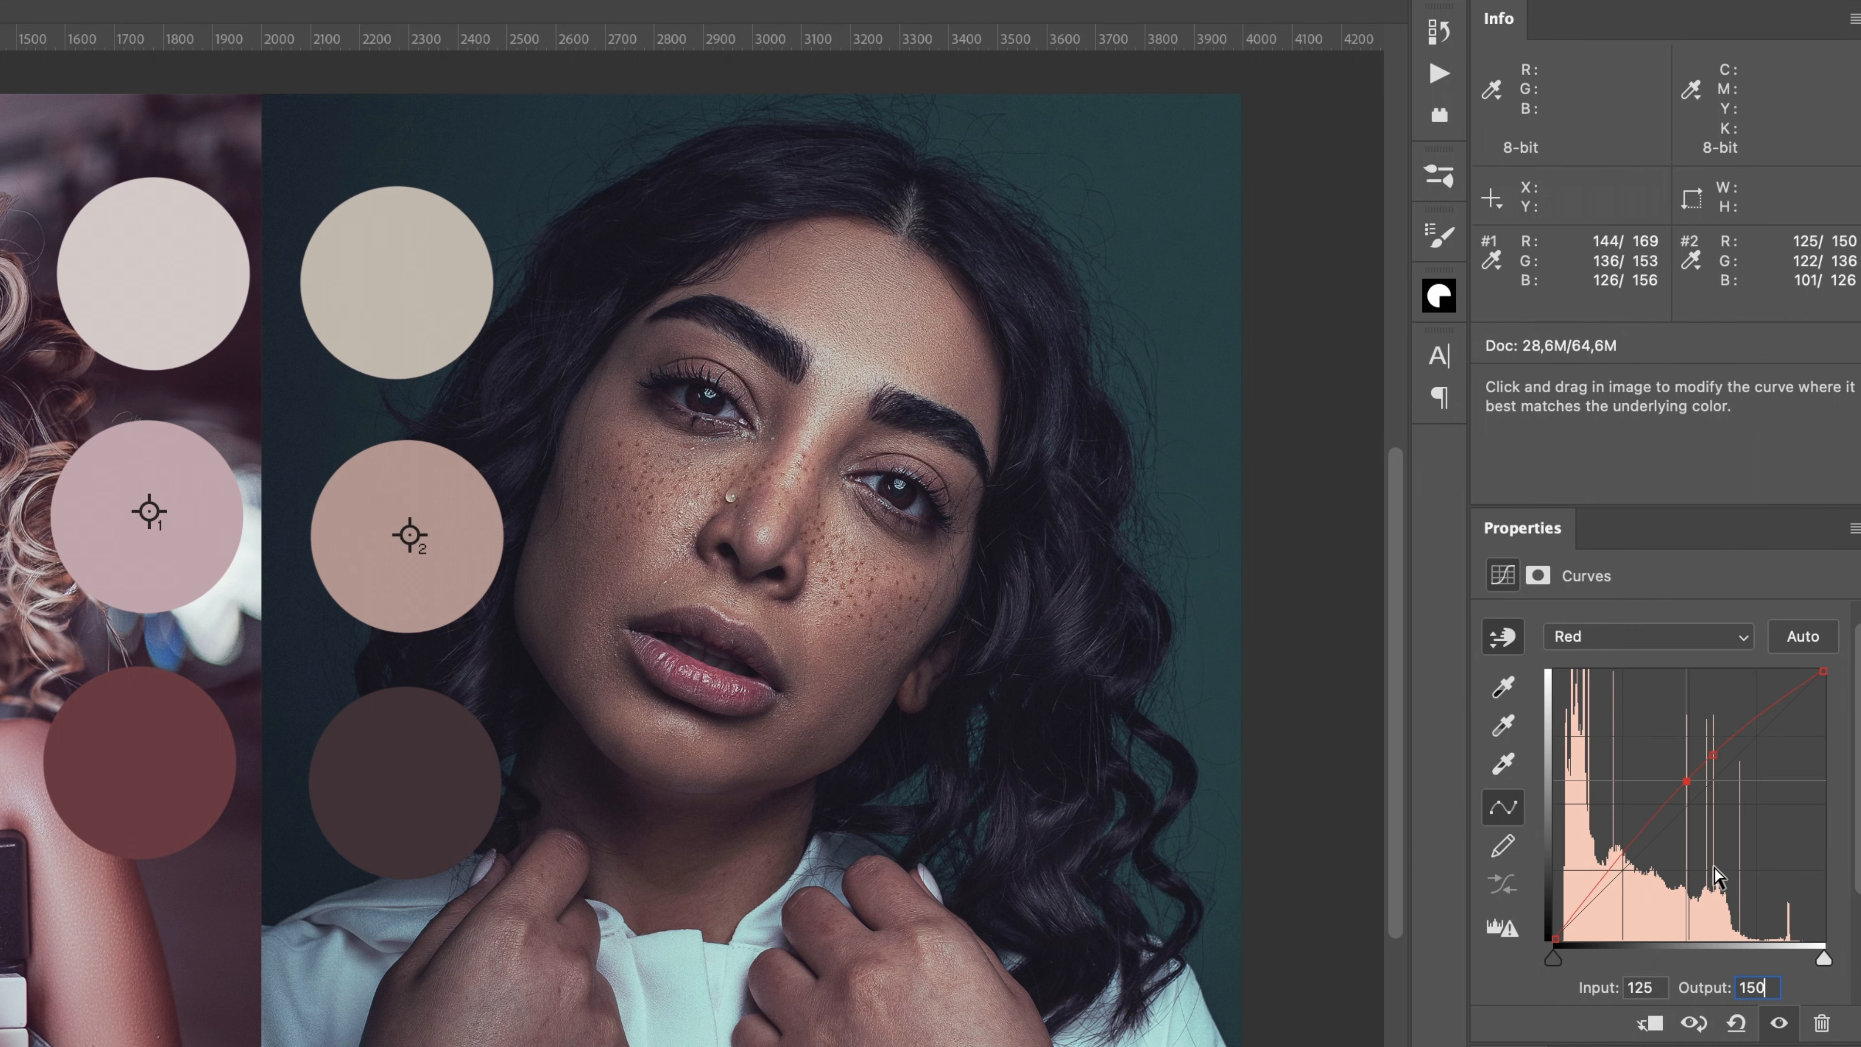
key(BackSpace)
key(BackSpace)
key(BackSpace)
text(144)
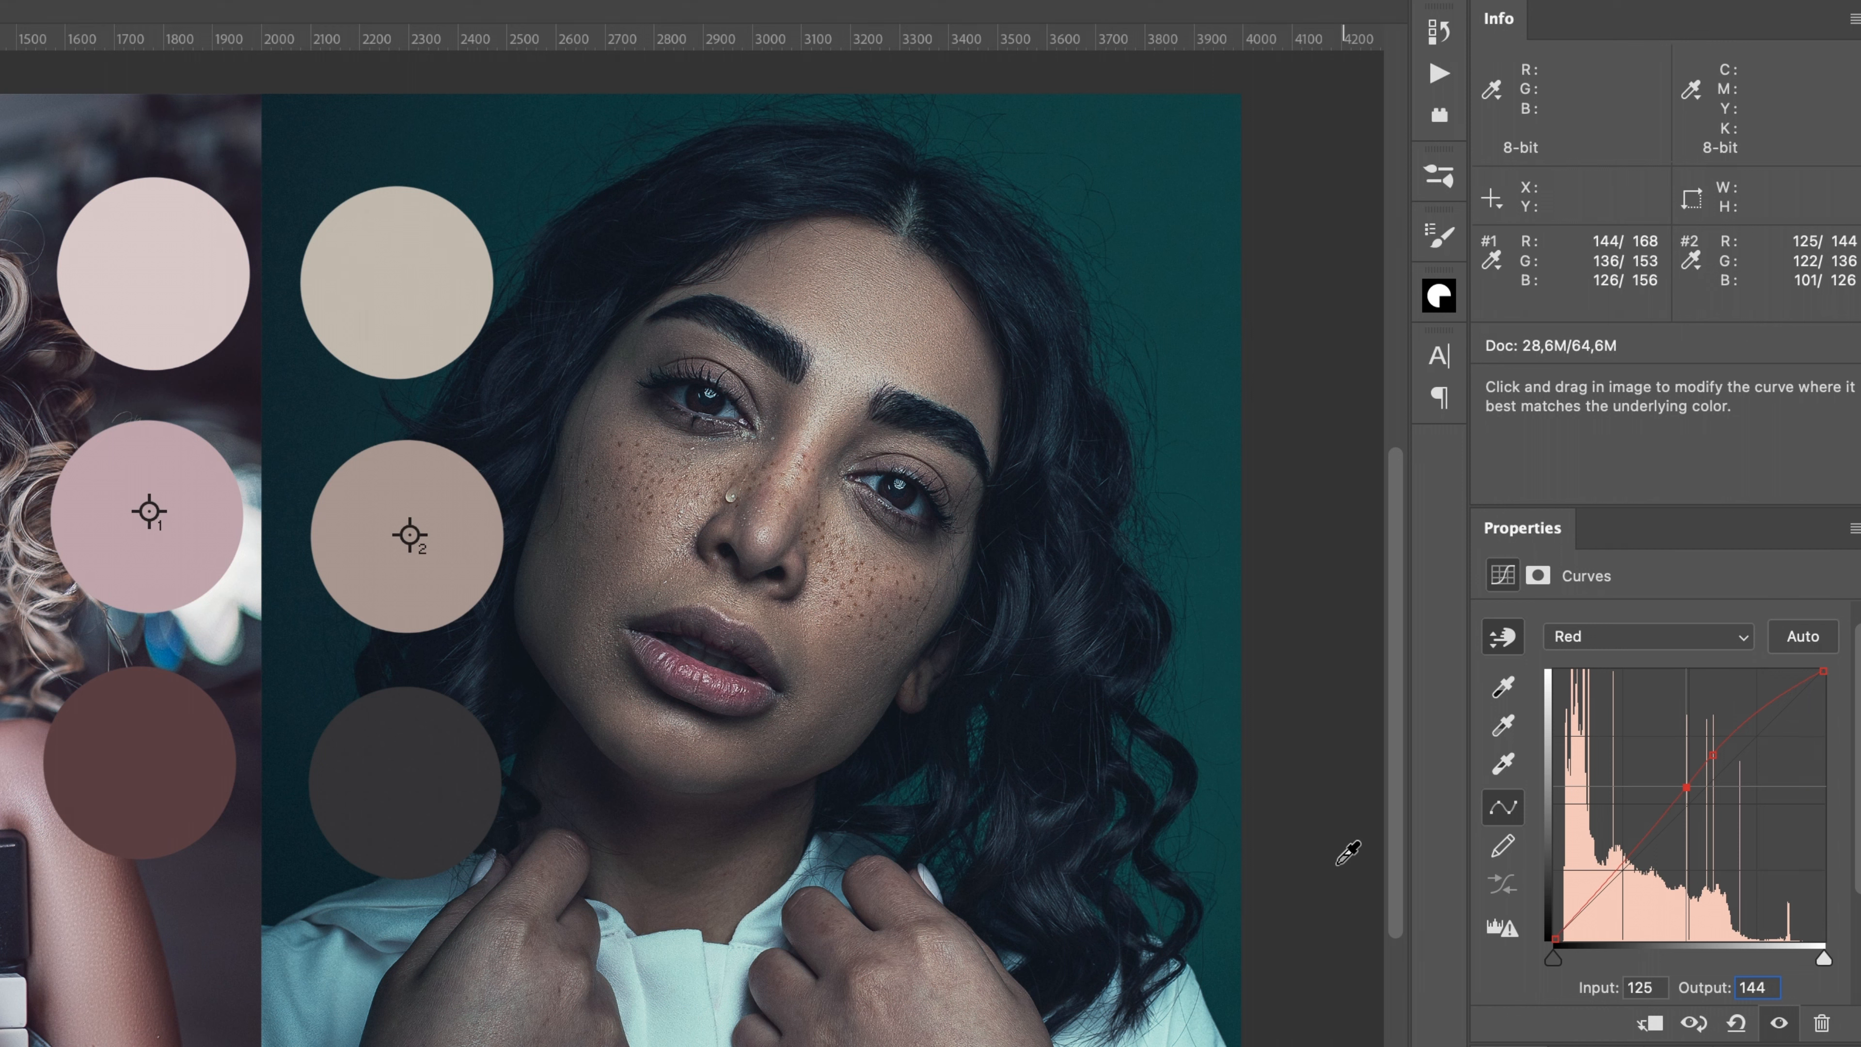
- Move both colour sampler points from the midtone swatches down to the corresponding shadow swatches
text(i)
drag(149, 512, 140, 772)
drag(409, 535, 424, 779)
- Add channel curve points from the dark-haired woman's shadow swatch and set the Red point's output to 56
click(1503, 636)
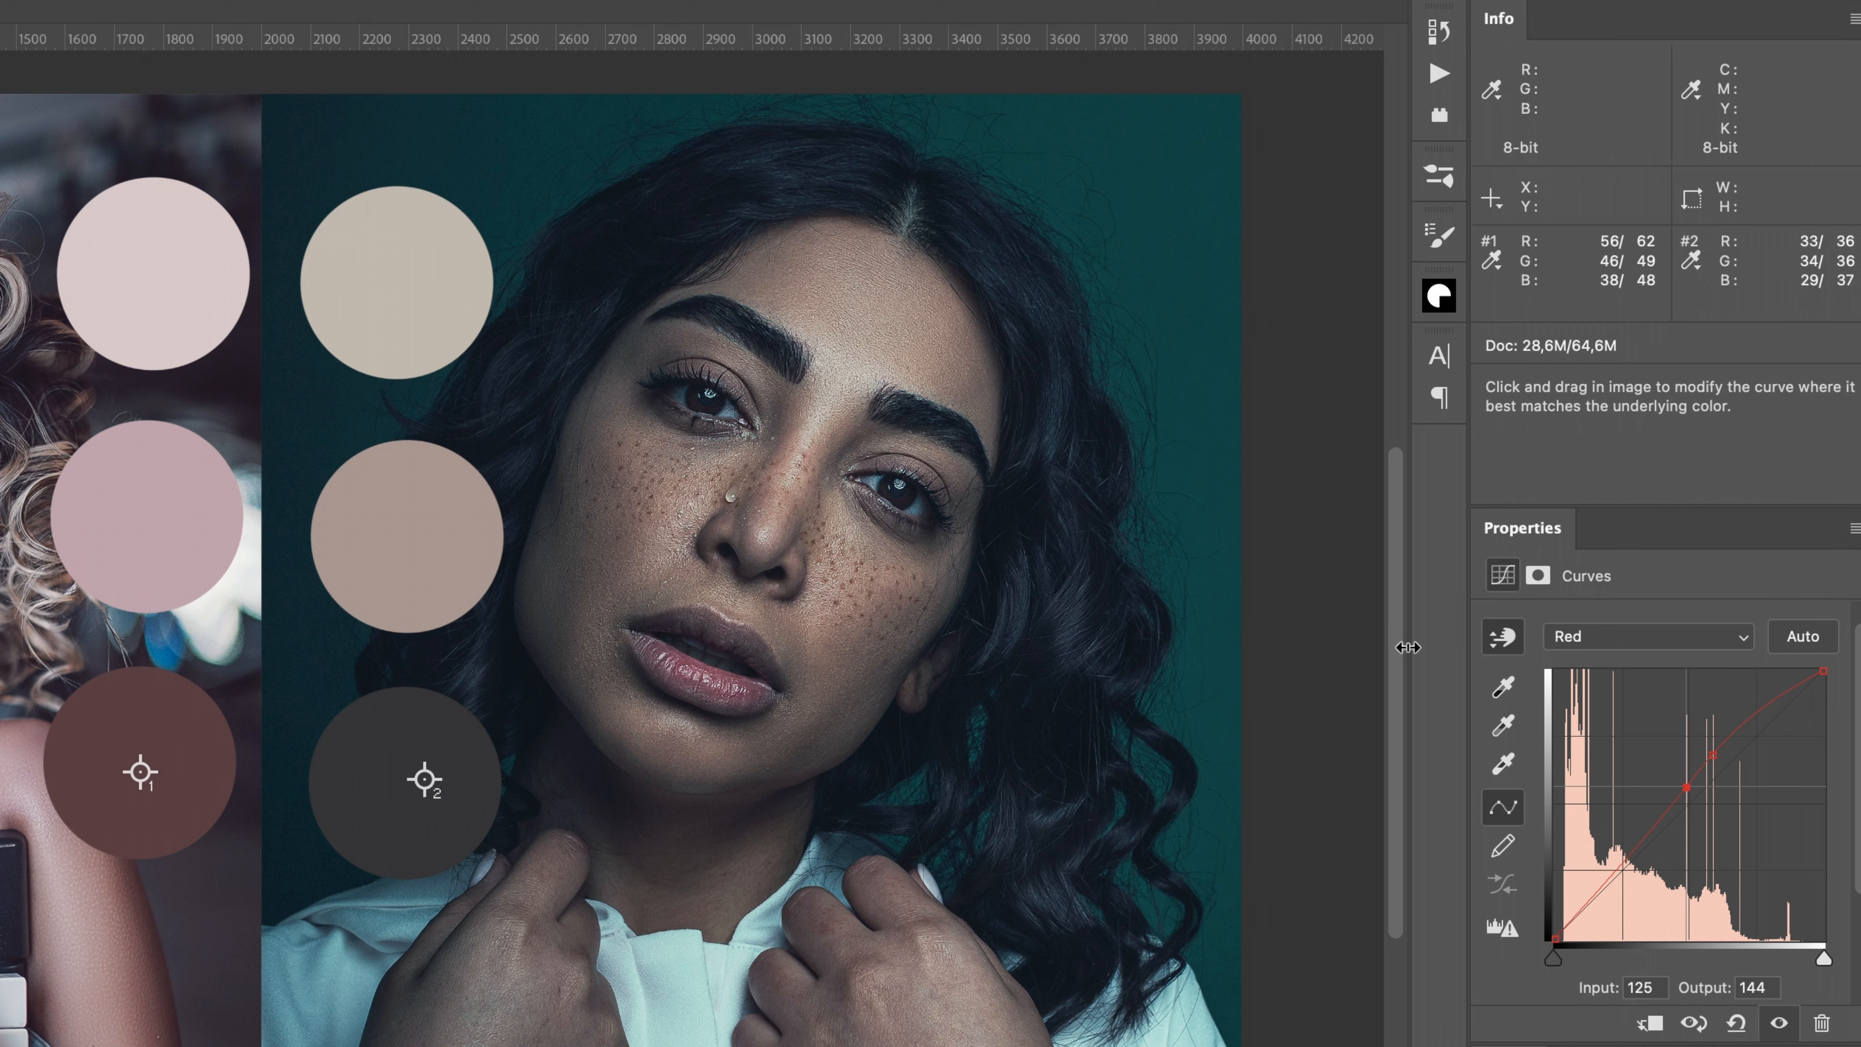
click(386, 801)
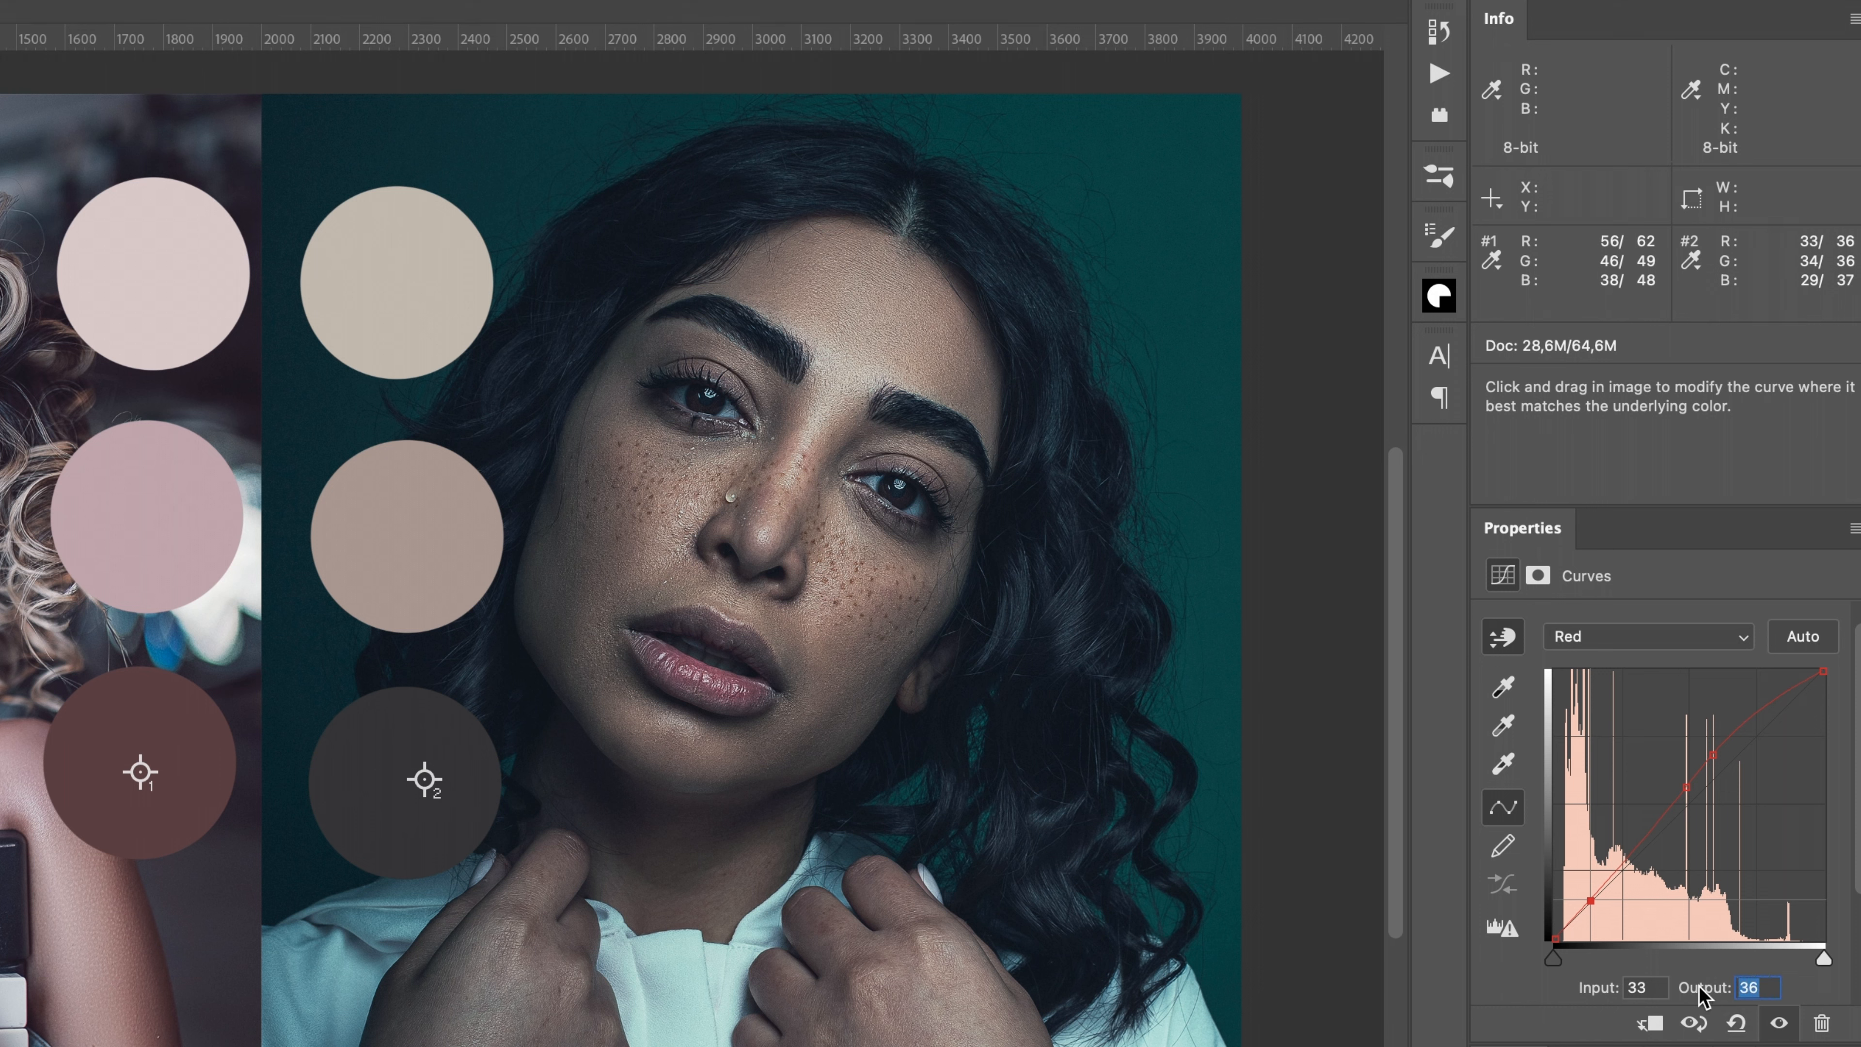
text(56)
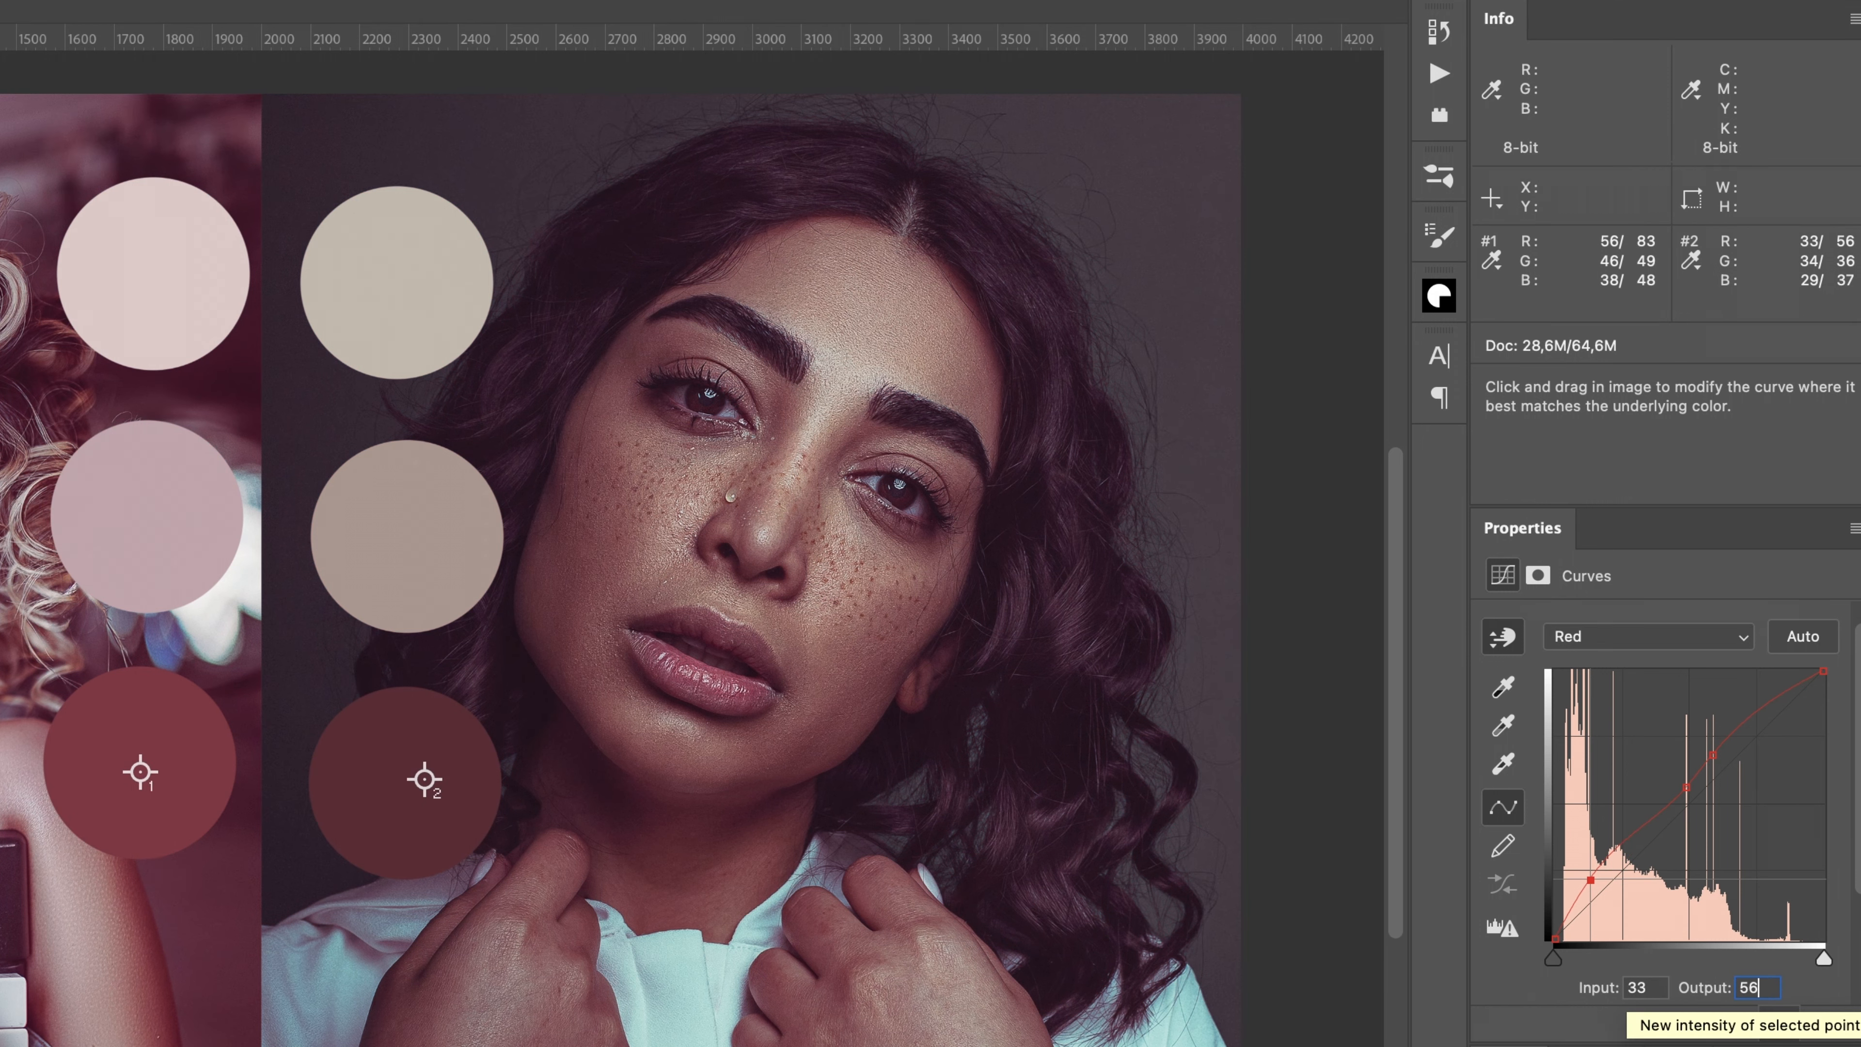
- Set the shadow point's output on the Green curve to 46
click(1640, 646)
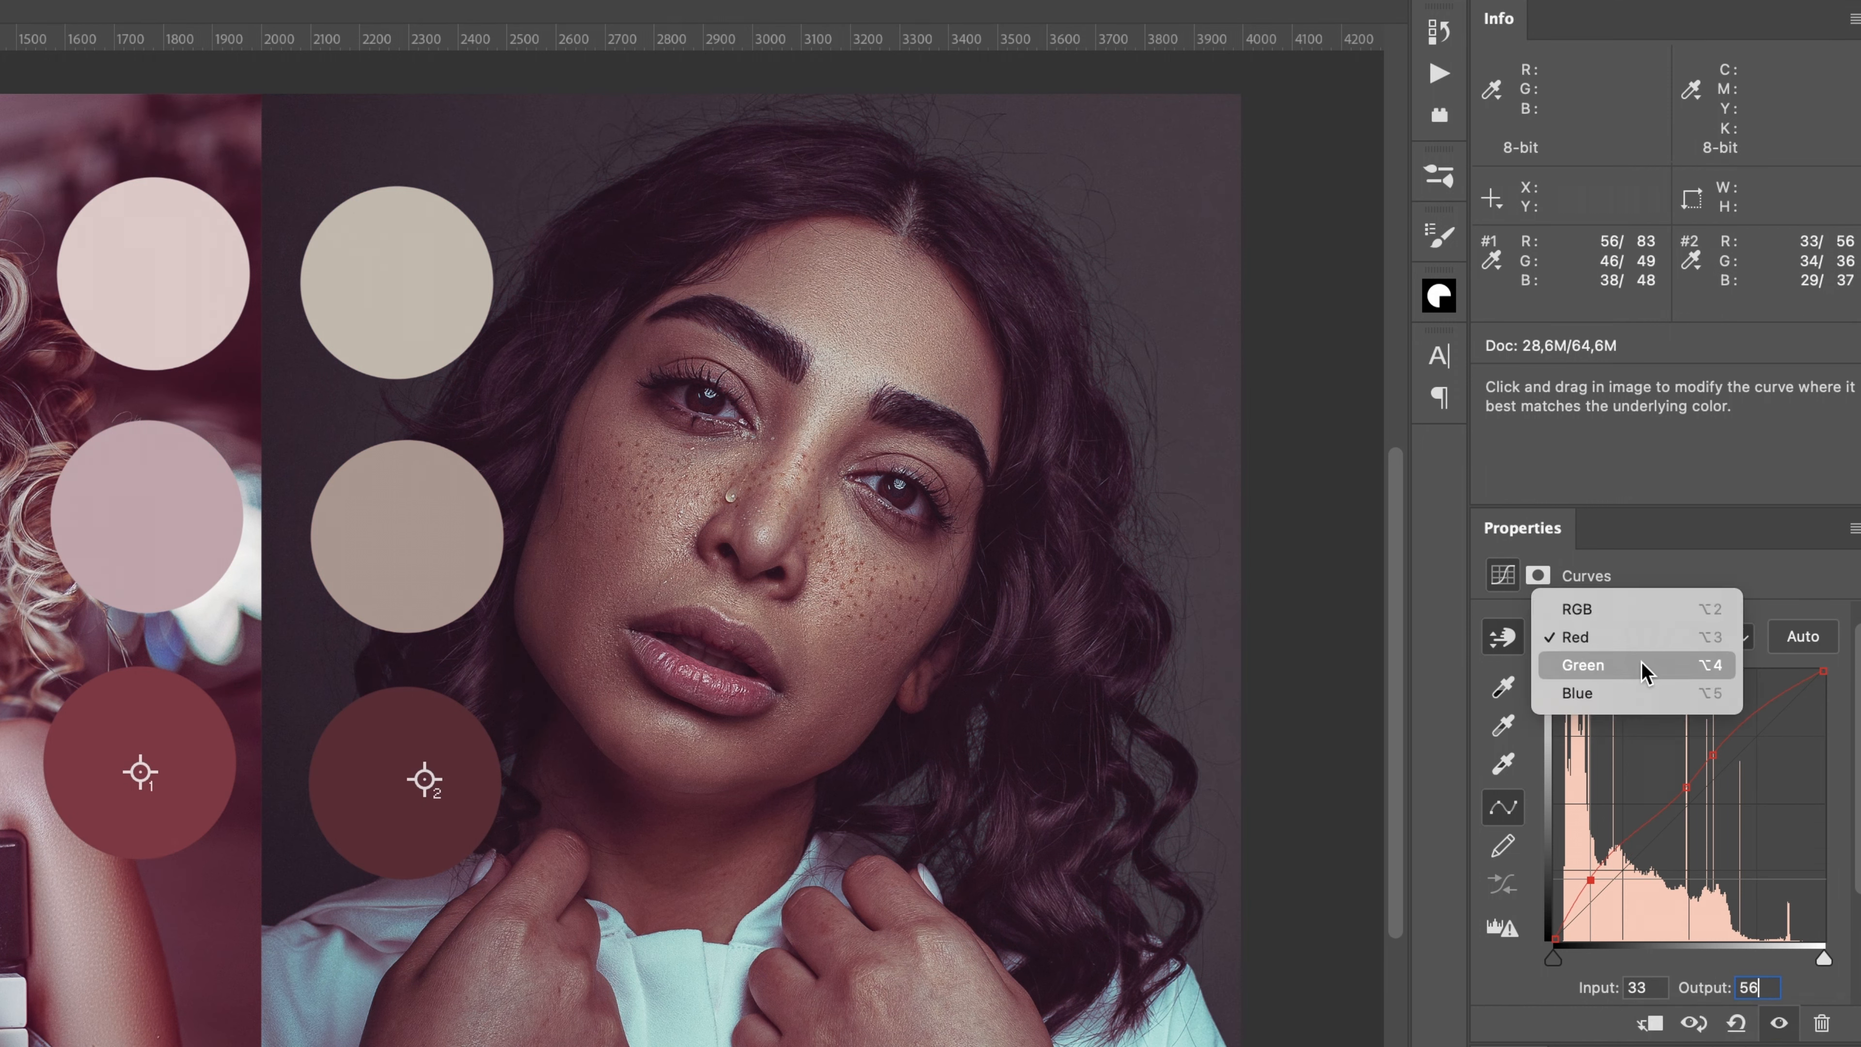
click(1646, 670)
key(BackSpace)
key(BackSpace)
text(46)
- Set the shadow point's output on the Blue curve to 38
click(1649, 636)
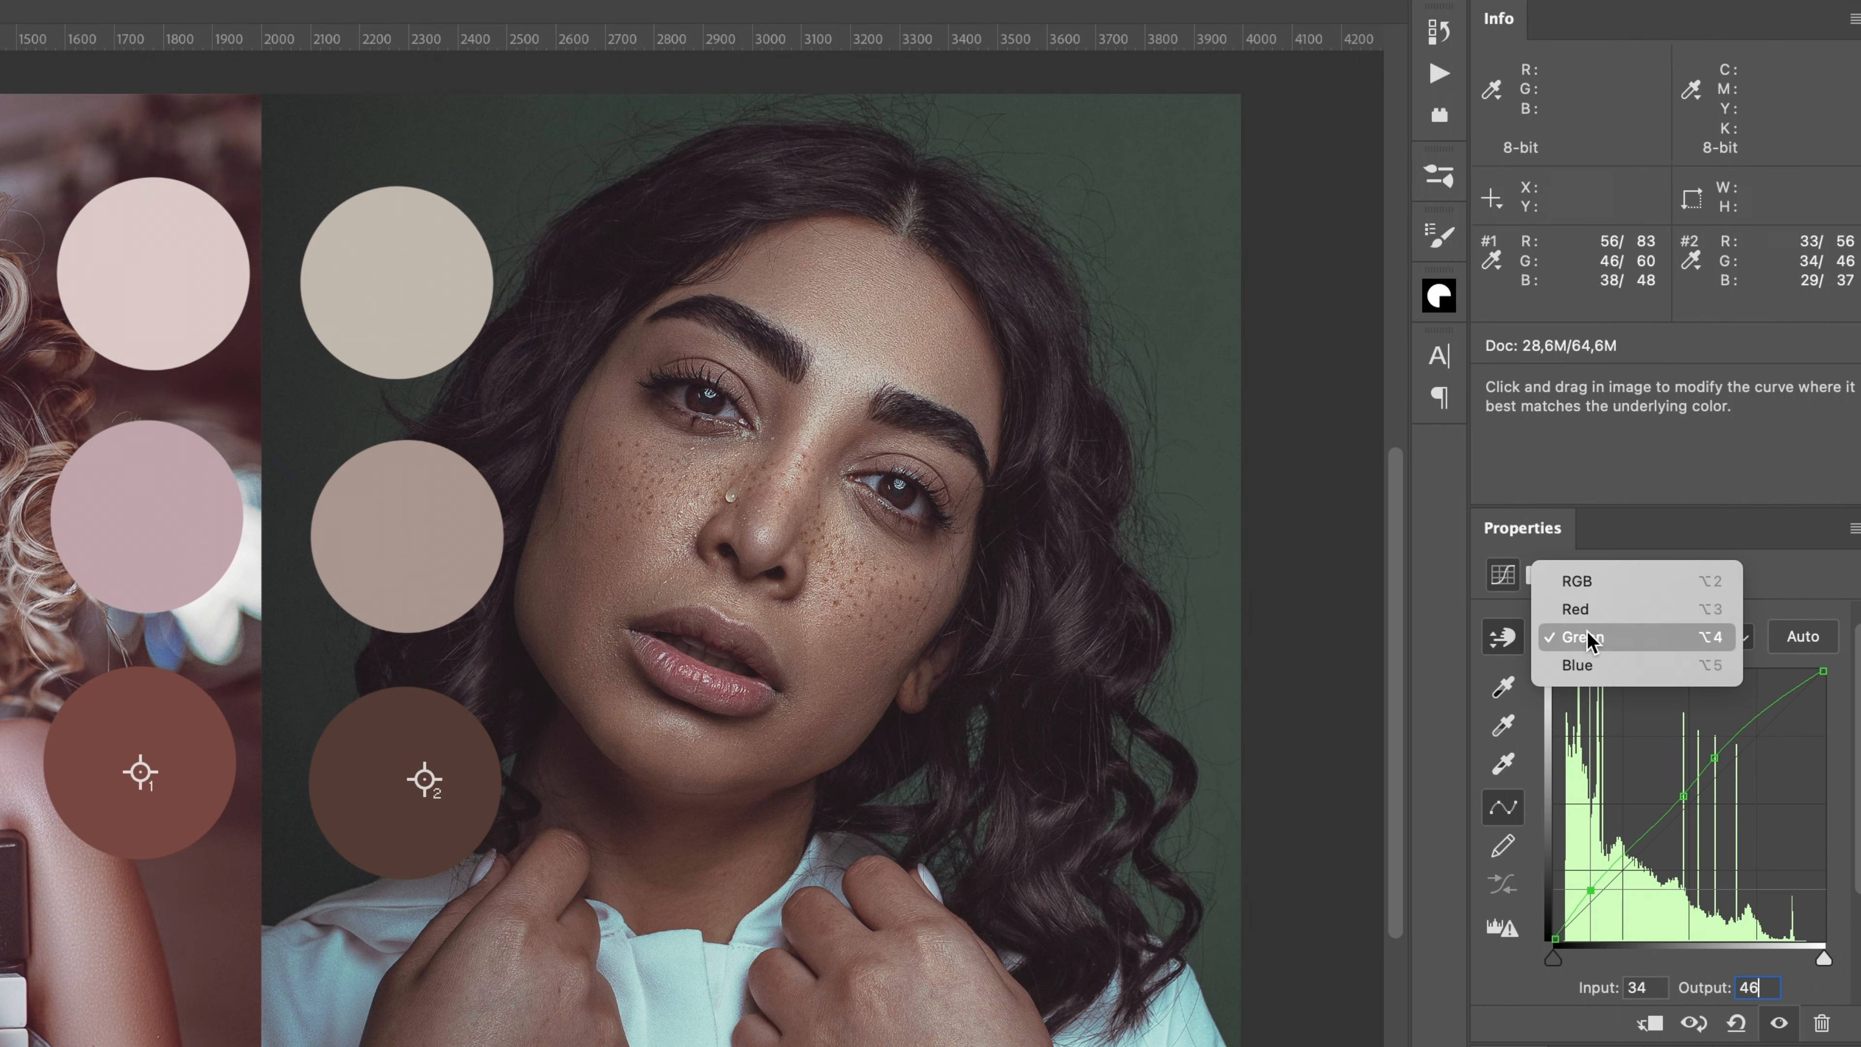
click(1641, 662)
drag(1767, 986, 1664, 979)
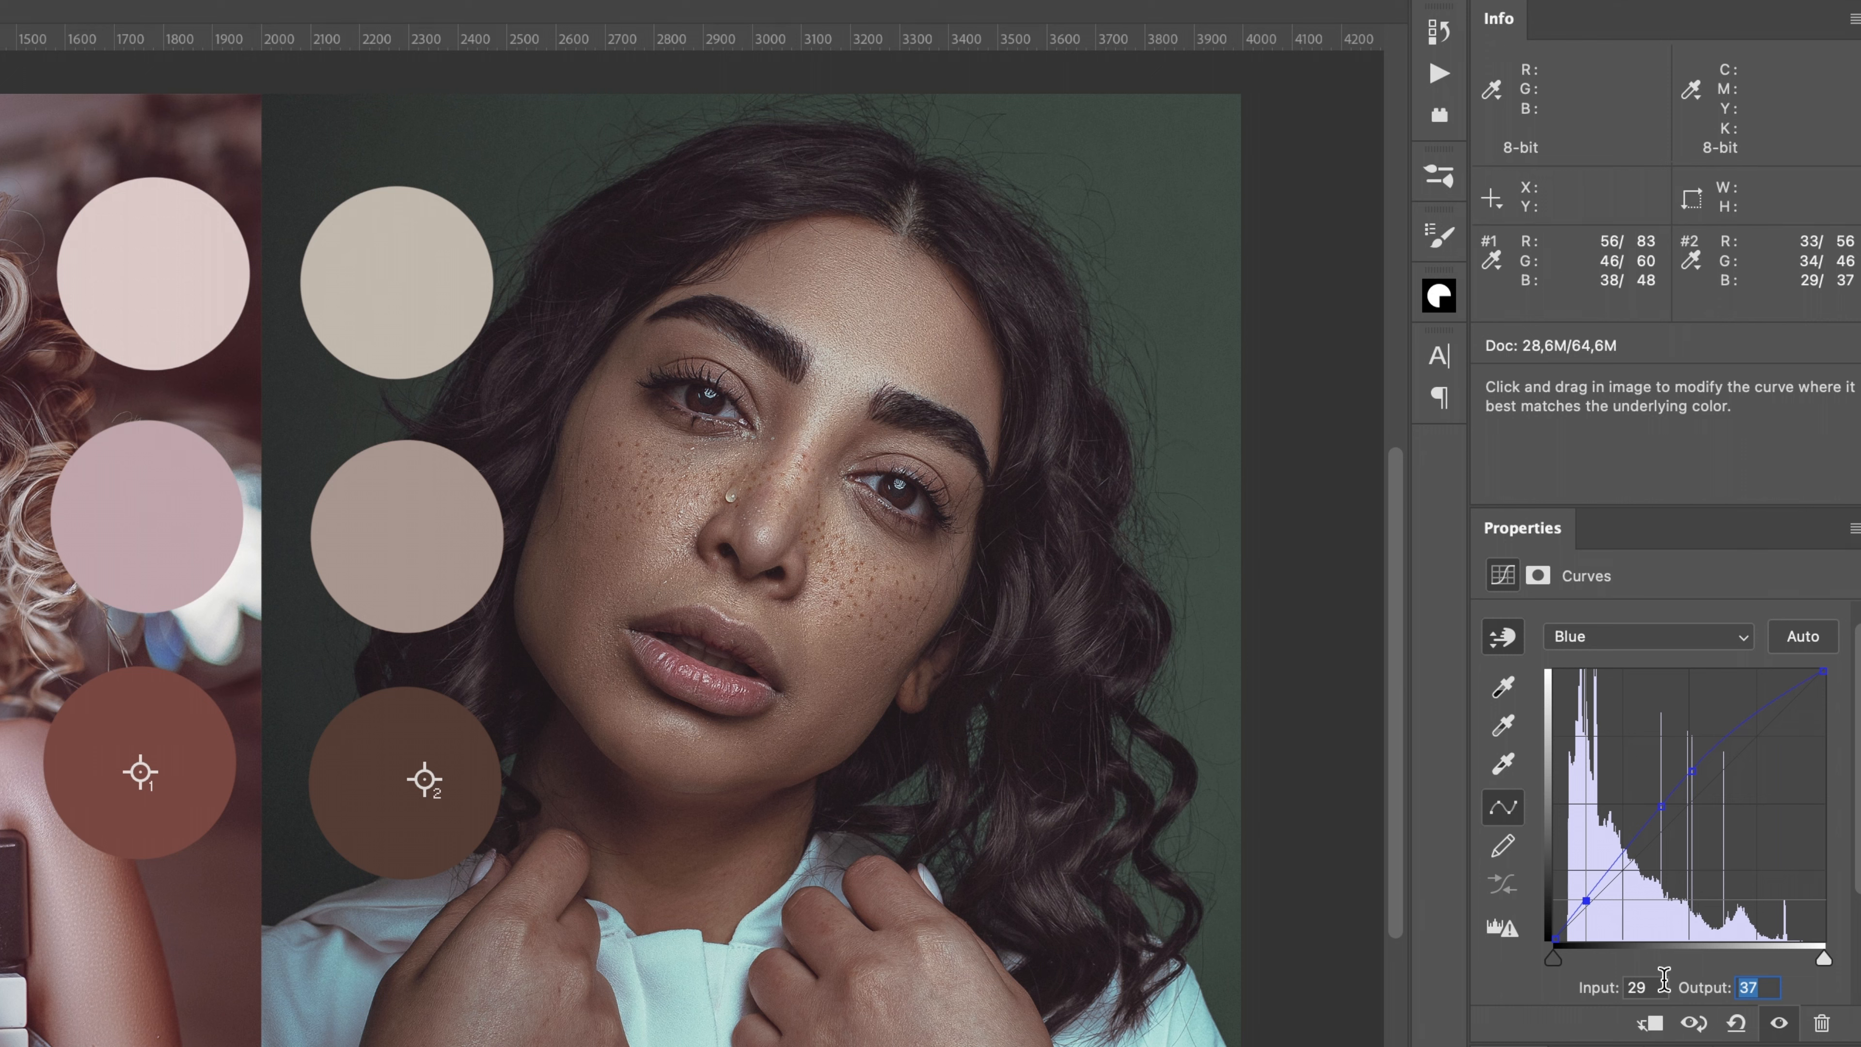
text(38)
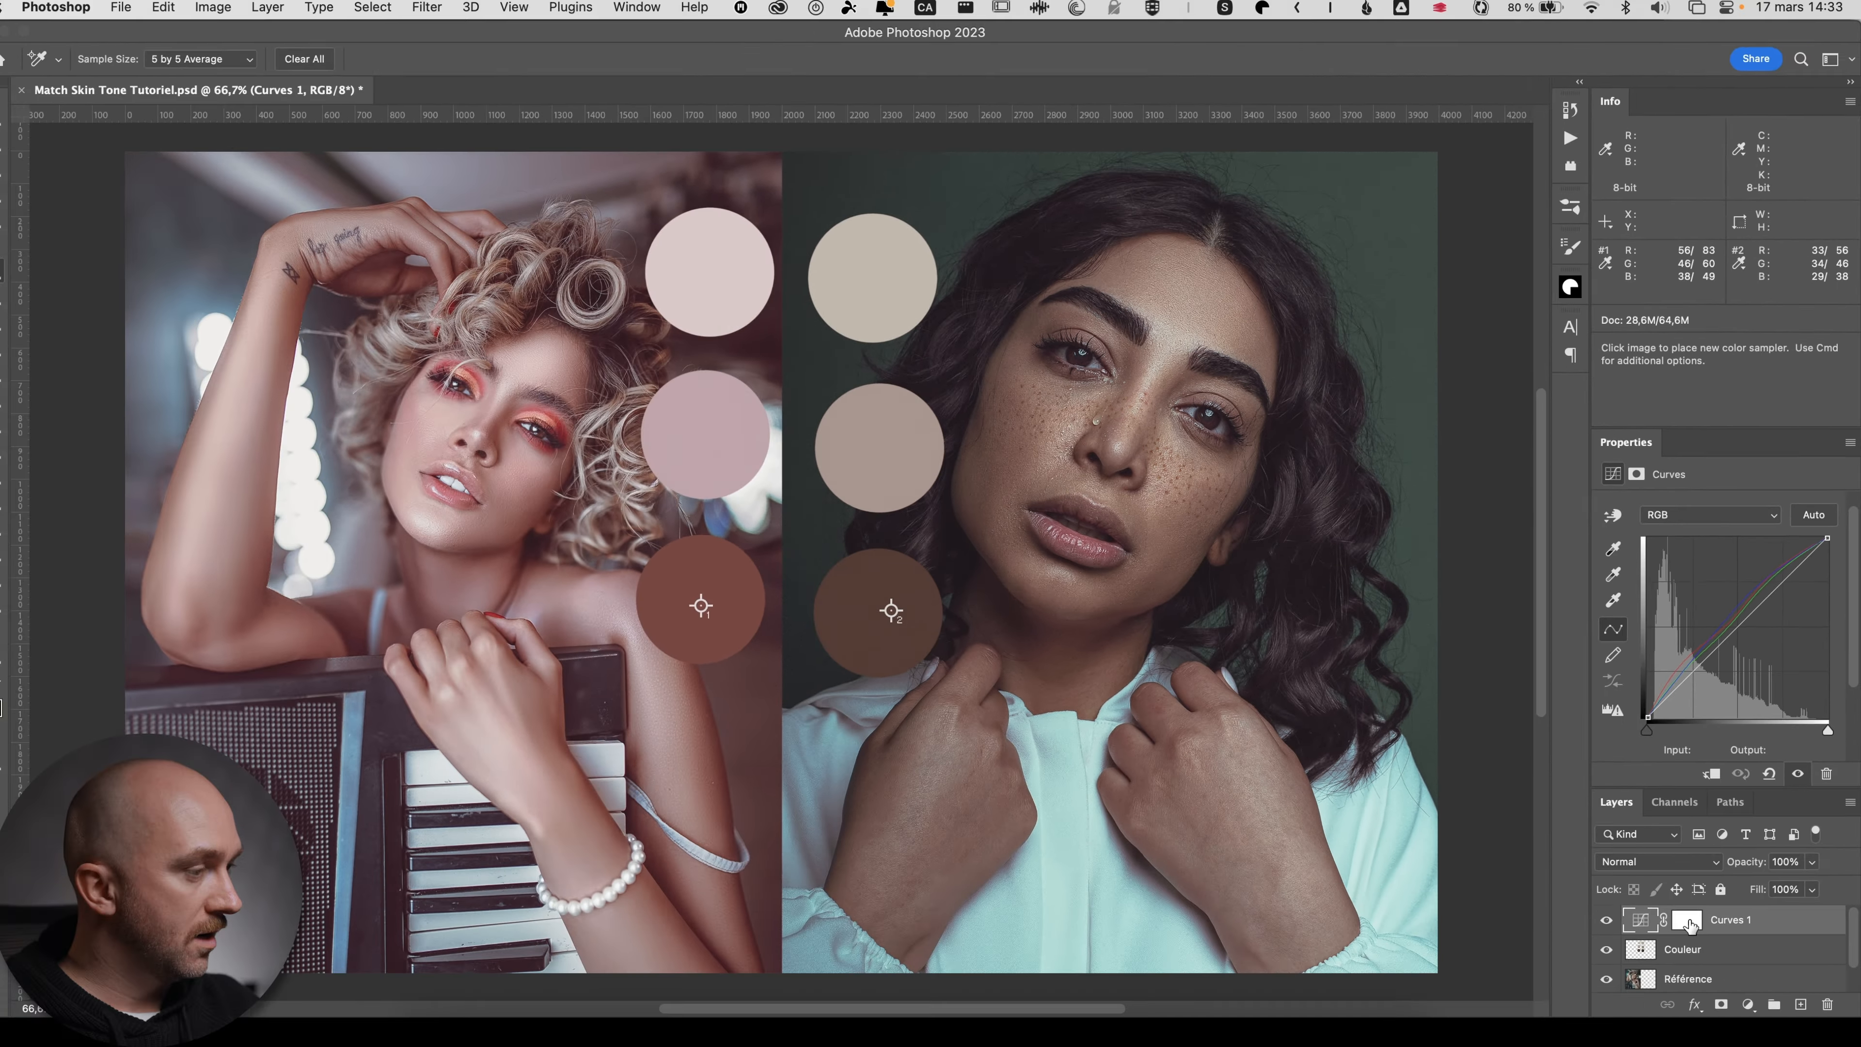
- Invert the Curves 1 layer mask to black and hide the Couleur swatch layer
click(1690, 914)
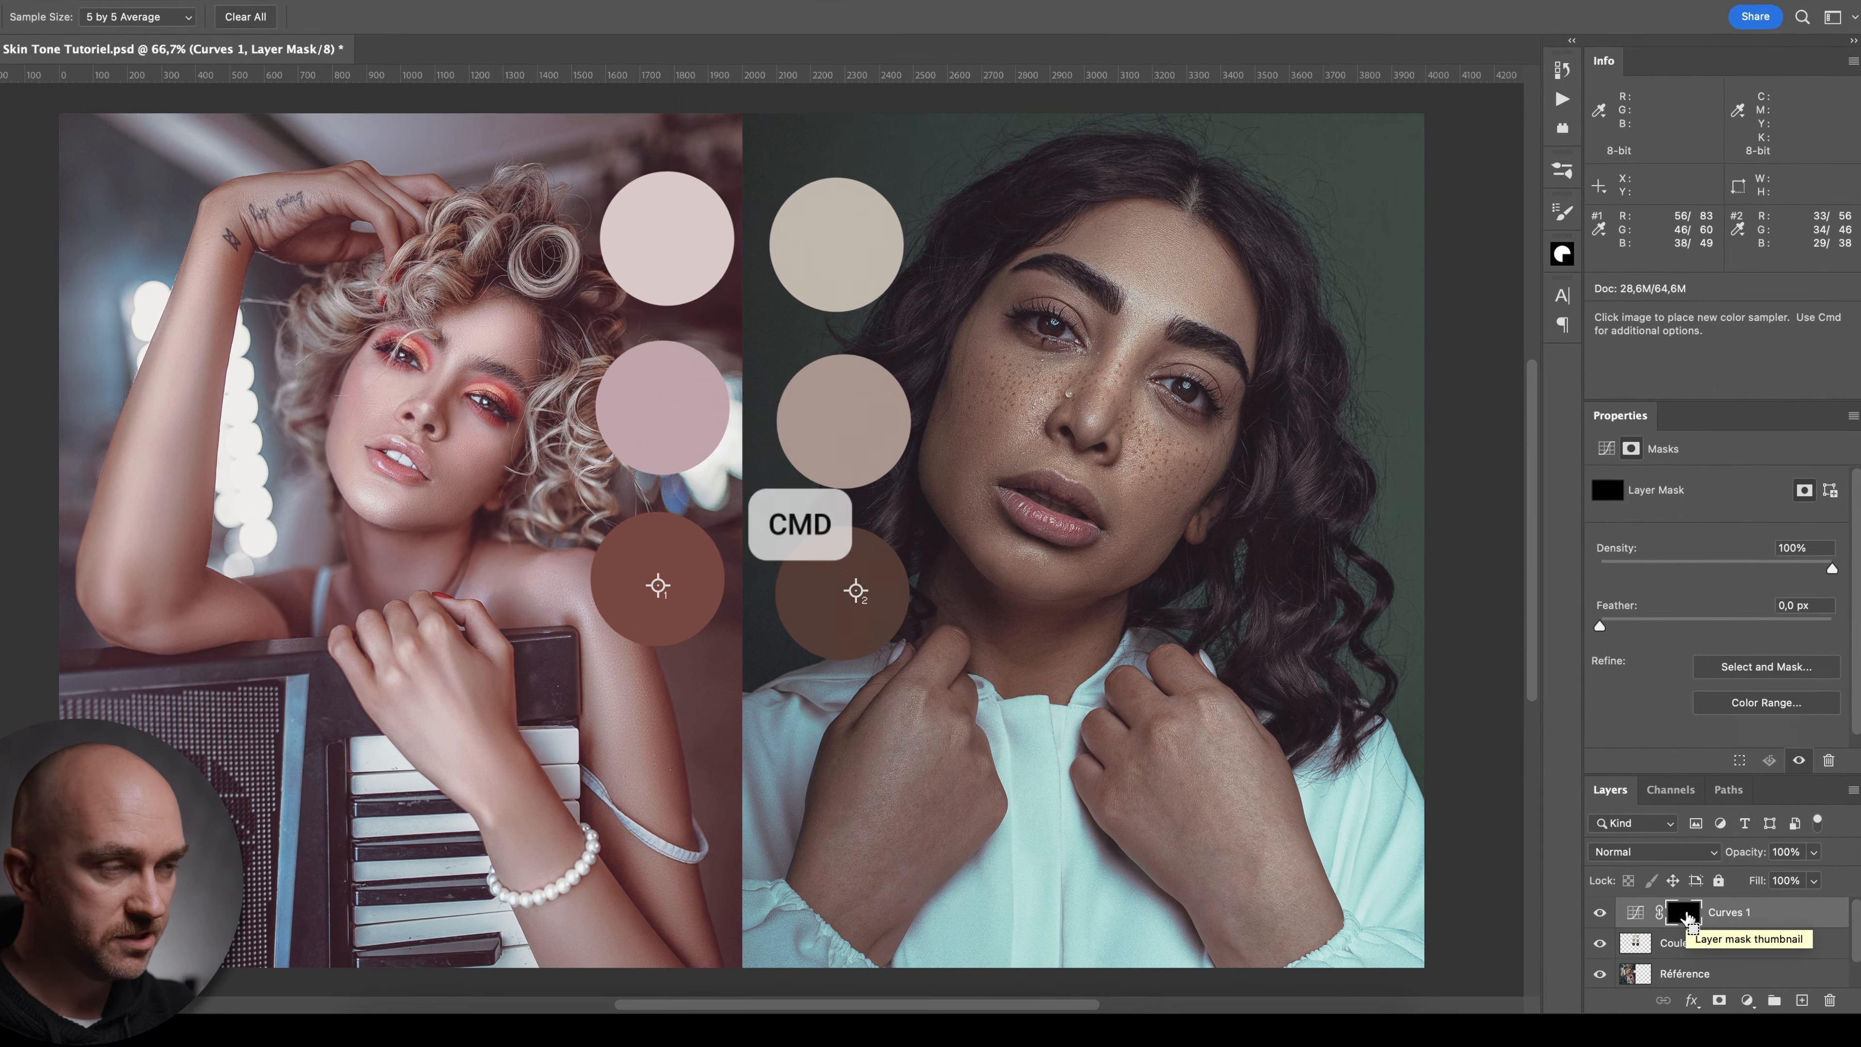
key(super+i)
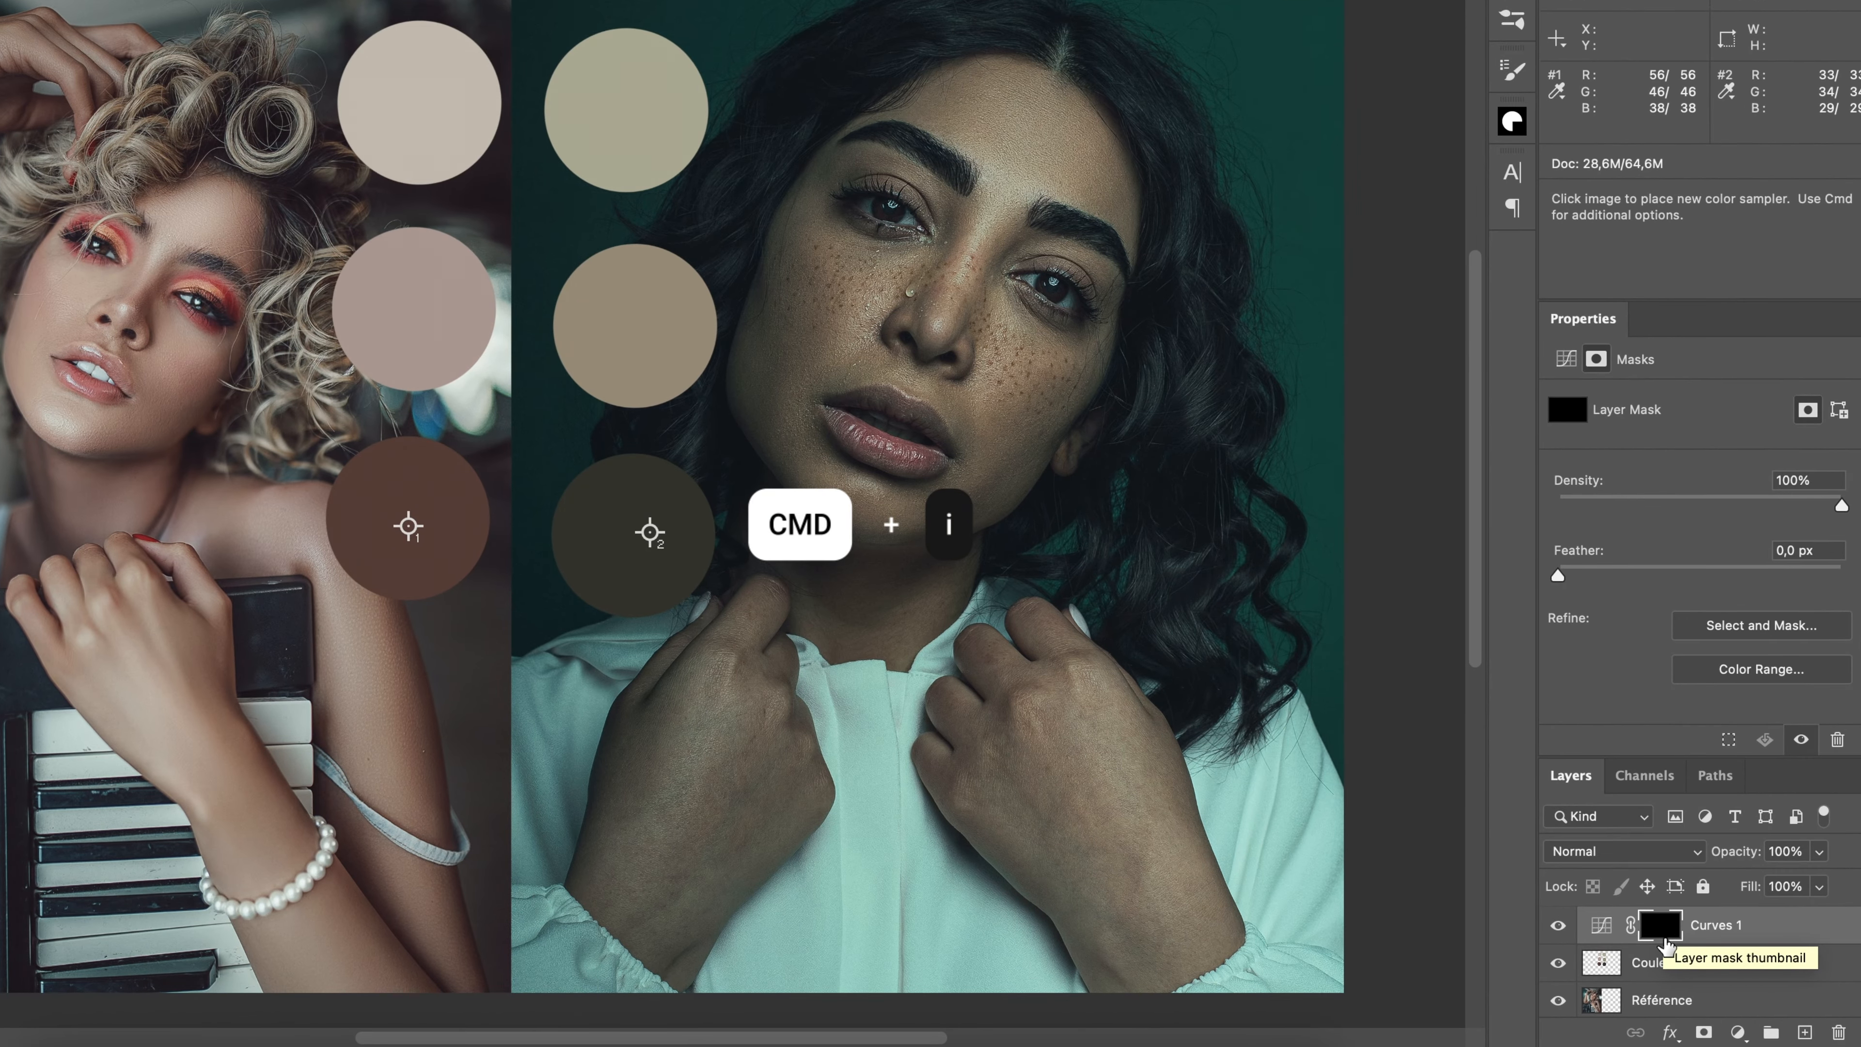
click(1558, 962)
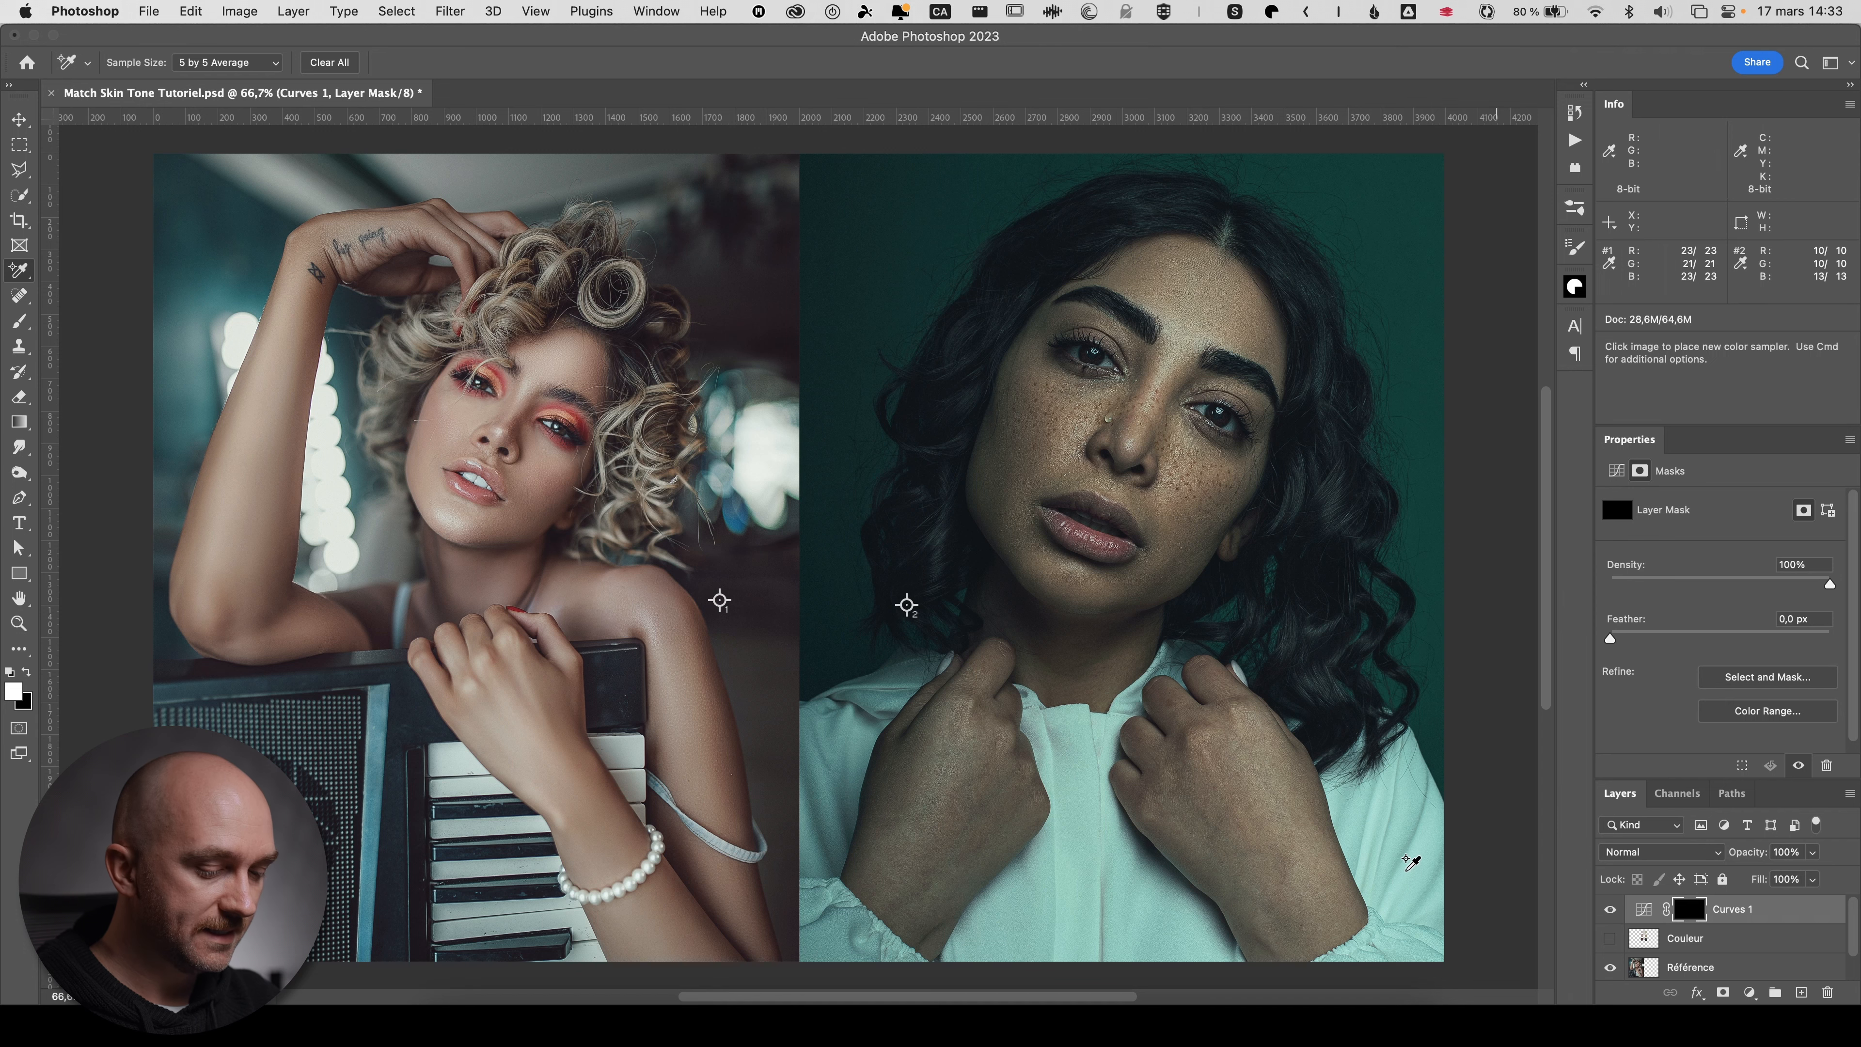
- Paint white on the Curves 1 mask over the dark-haired woman's face with a soft-edged 250 px brush
key(b)
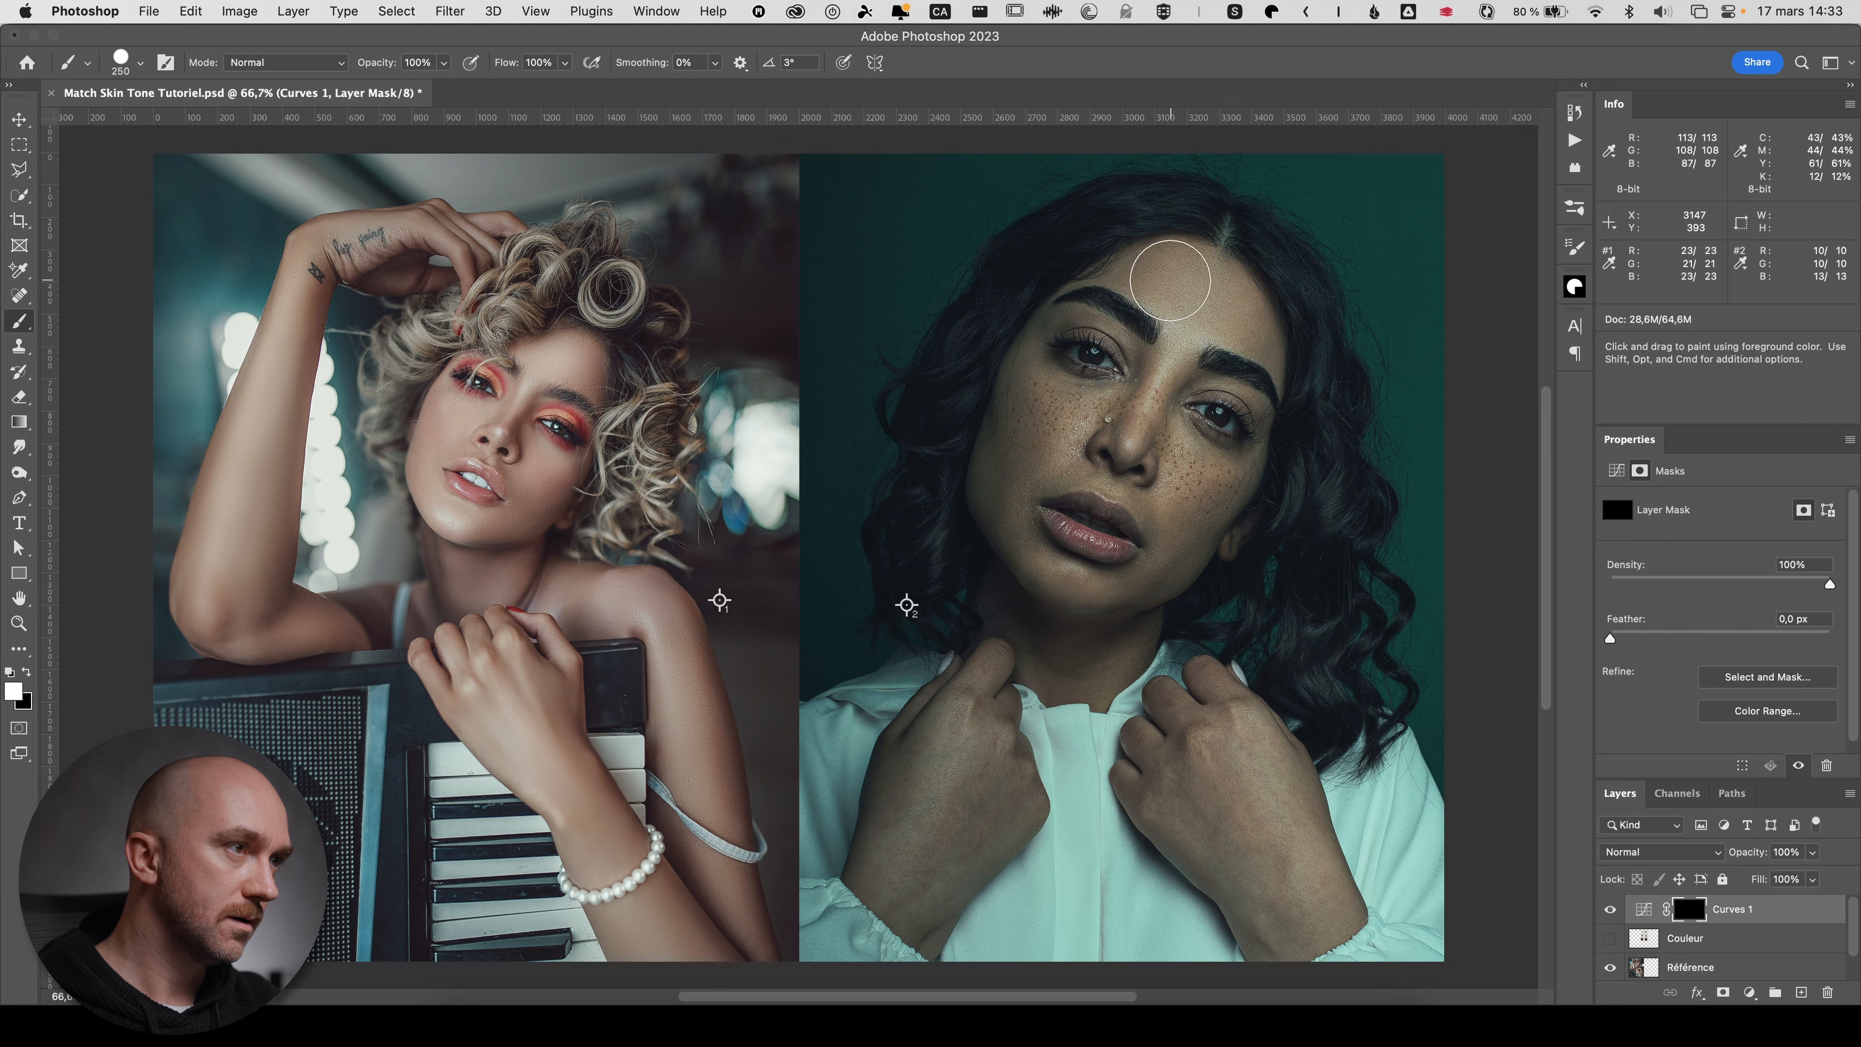
right_click(1176, 325)
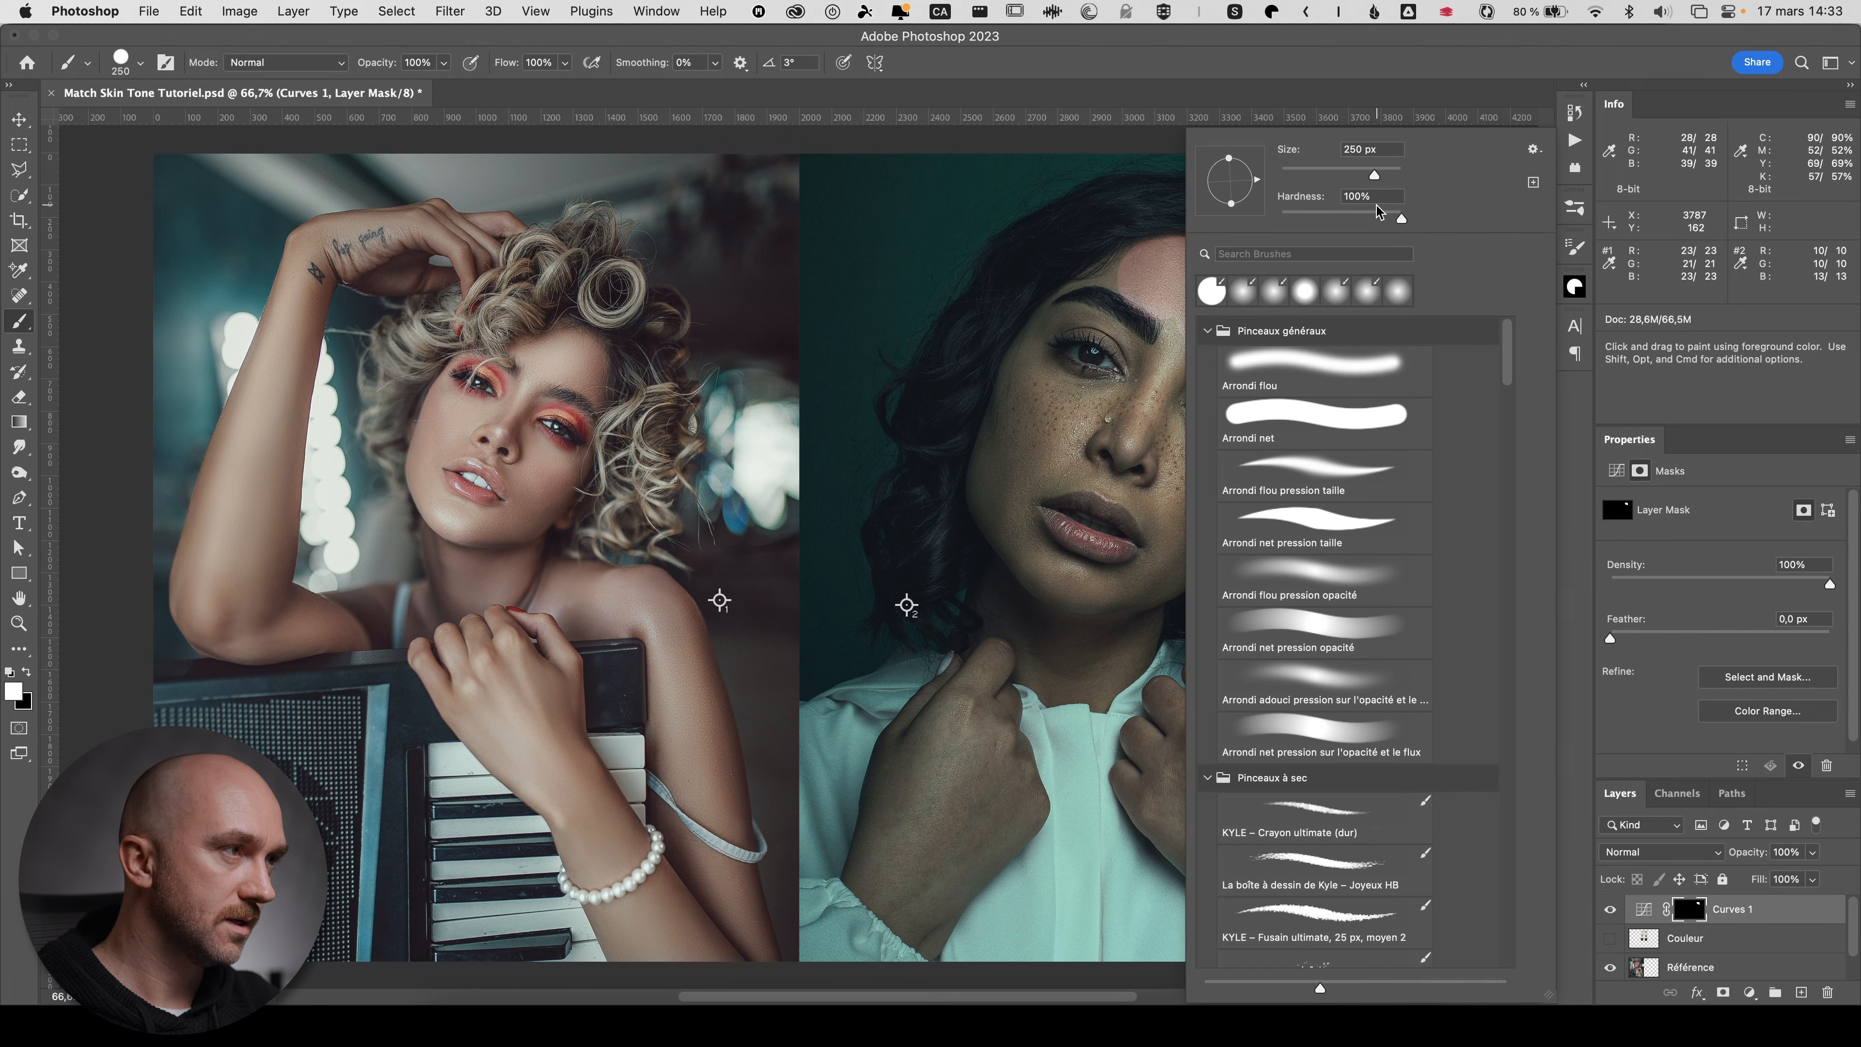
drag(1274, 219, 1273, 219)
mouse_move(1130, 272)
mouse_down()
mouse_move(1055, 325)
mouse_move(1003, 447)
mouse_move(1033, 513)
mouse_move(1150, 352)
mouse_move(1253, 279)
mouse_move(1245, 497)
mouse_move(1161, 469)
mouse_move(1194, 506)
mouse_up()
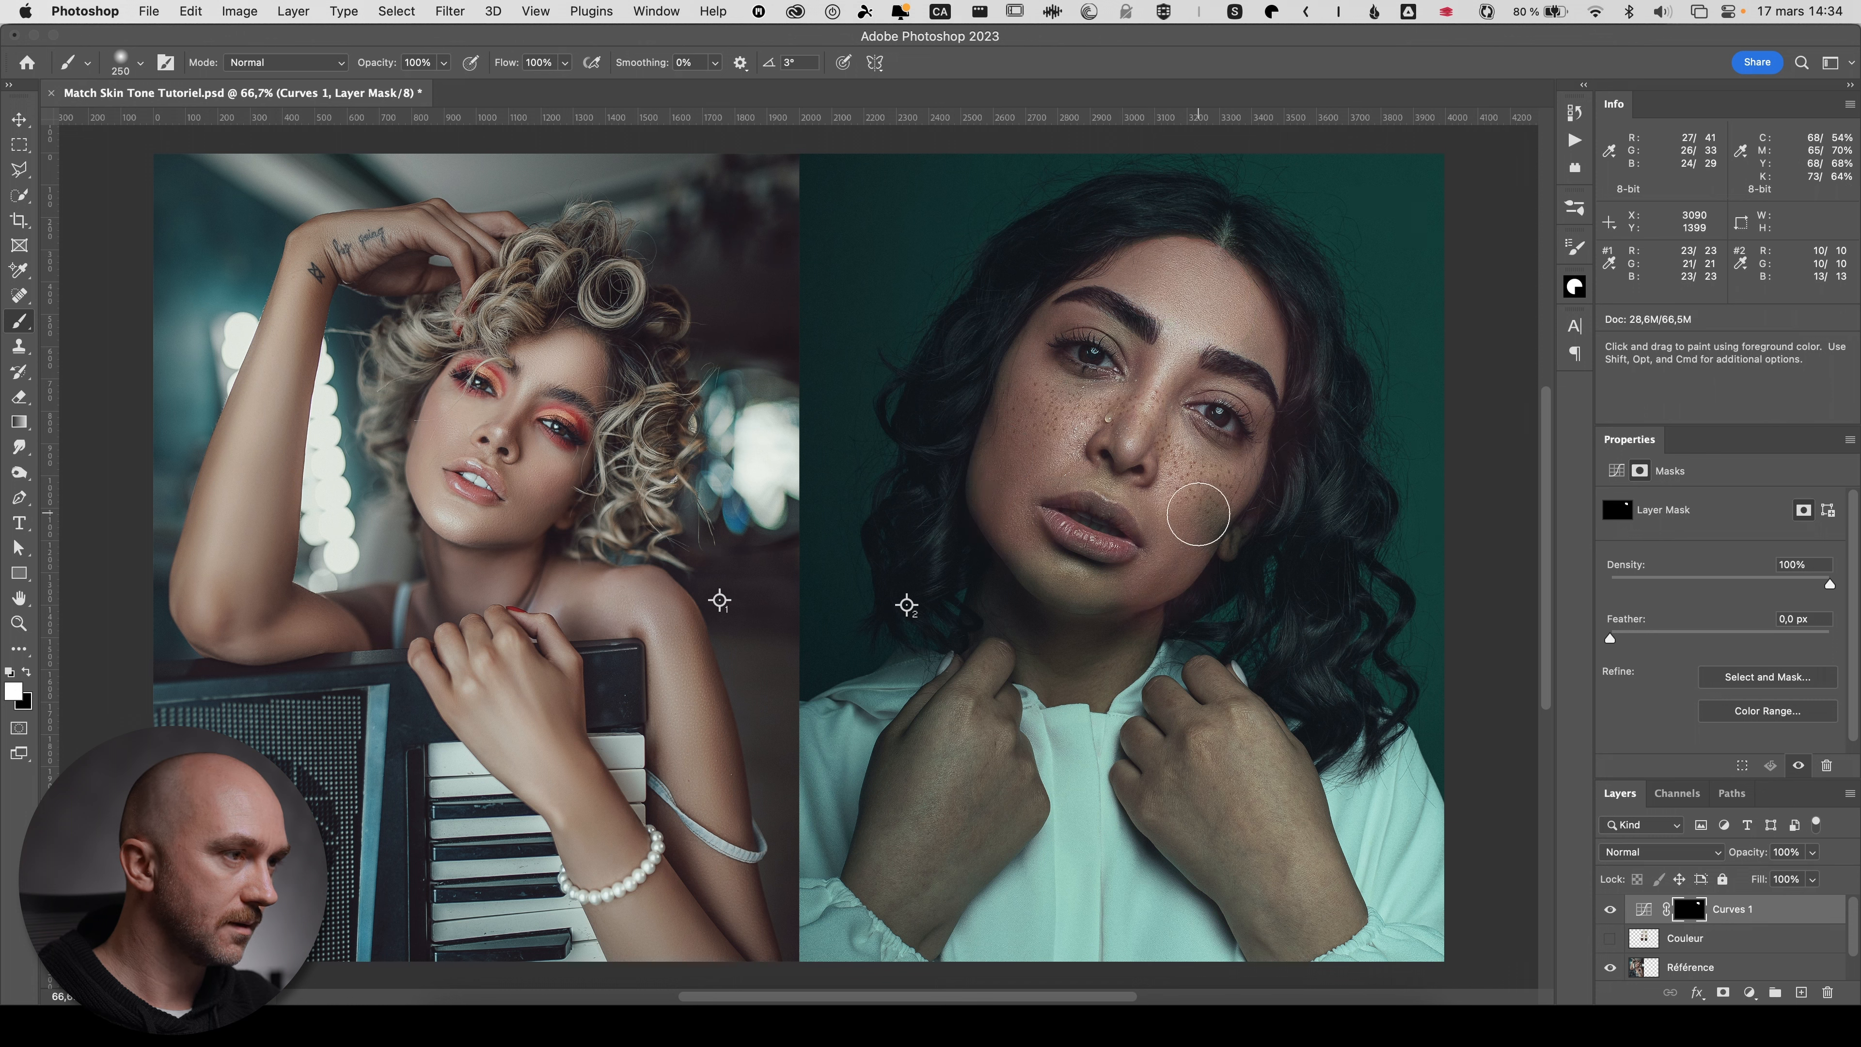
- Enlarge the brush to 300 px and paint the Curves 1 mask over both of the dark-haired woman's hands
key(bracketright)
key(bracketright)
key(bracketright)
key(bracketleft)
key(bracketleft)
mouse_move(925, 747)
mouse_down()
mouse_move(891, 874)
mouse_move(918, 928)
mouse_move(935, 871)
mouse_move(1007, 828)
mouse_move(990, 713)
mouse_move(958, 800)
mouse_up()
mouse_move(1238, 774)
mouse_down()
mouse_move(1176, 789)
mouse_move(1207, 686)
mouse_move(1329, 891)
mouse_move(1323, 924)
mouse_move(1272, 918)
mouse_move(1192, 756)
mouse_up()
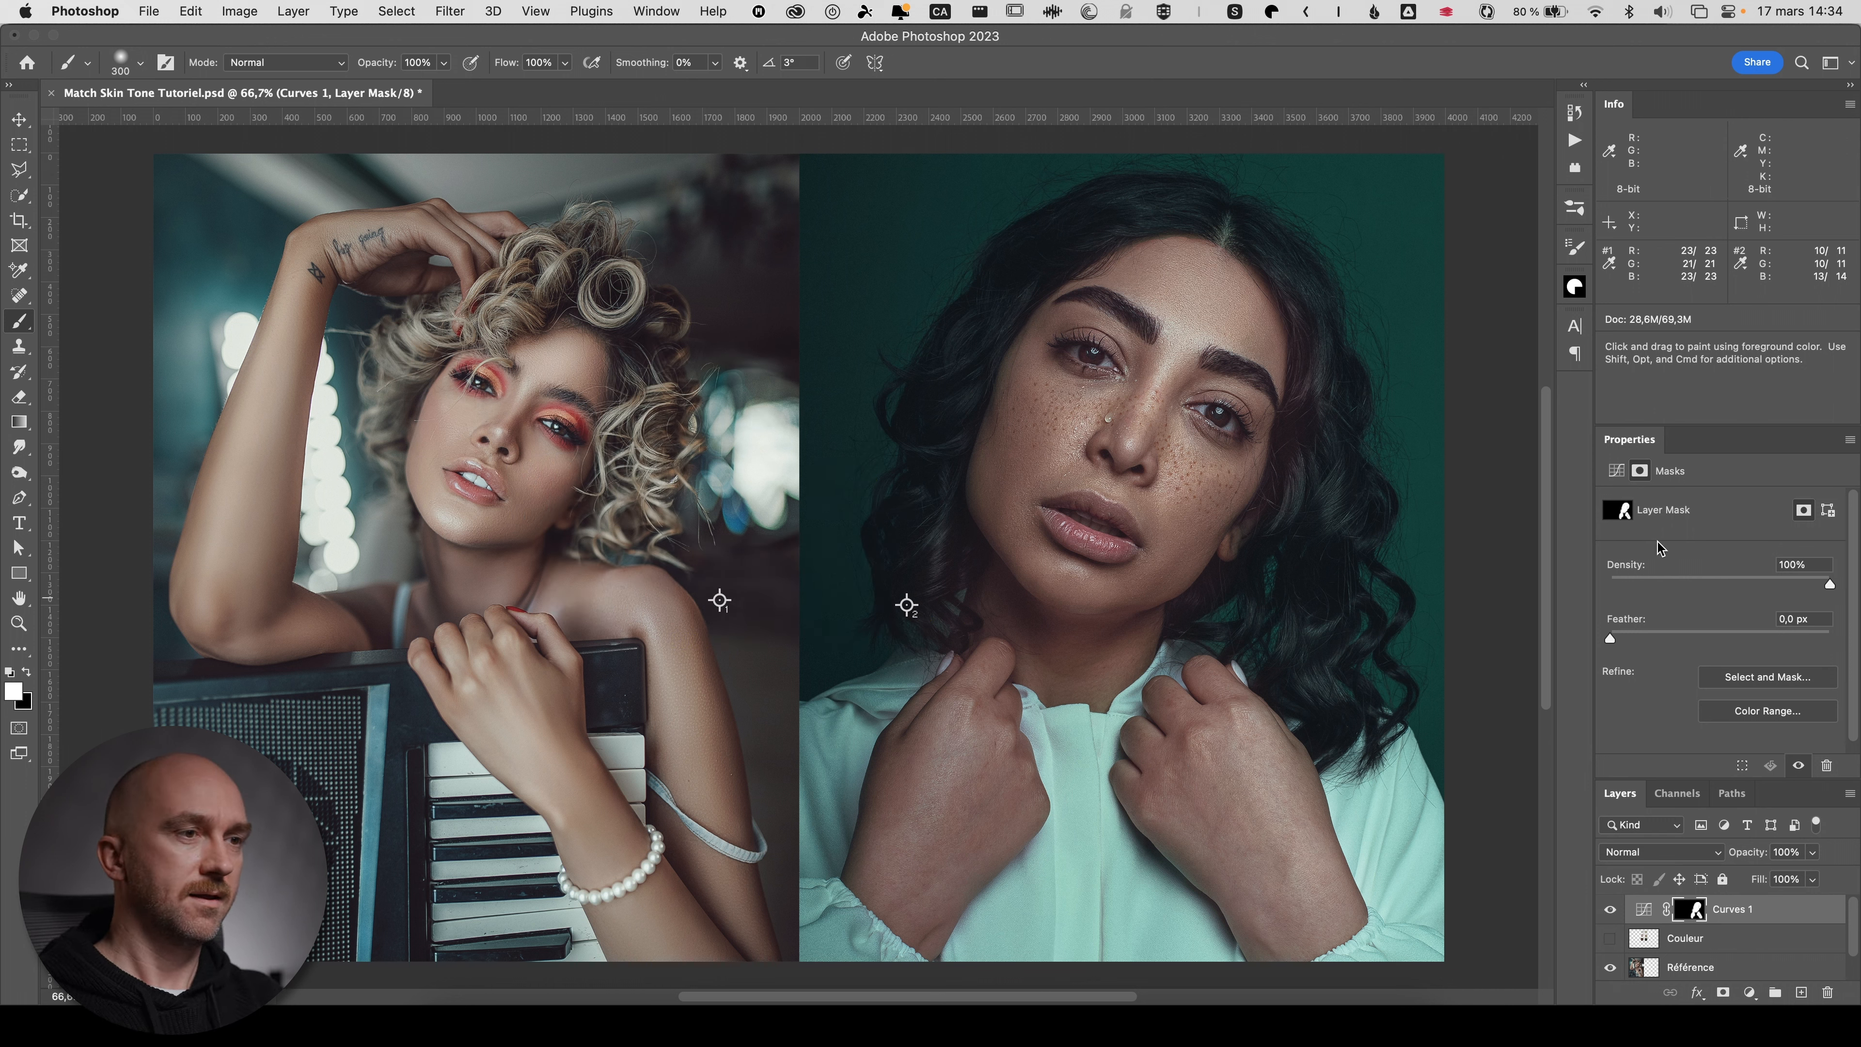
- Compare the portrait with Curves 1 hidden and shown, and slightly lift the midtones on its combined RGB curve
click(1611, 909)
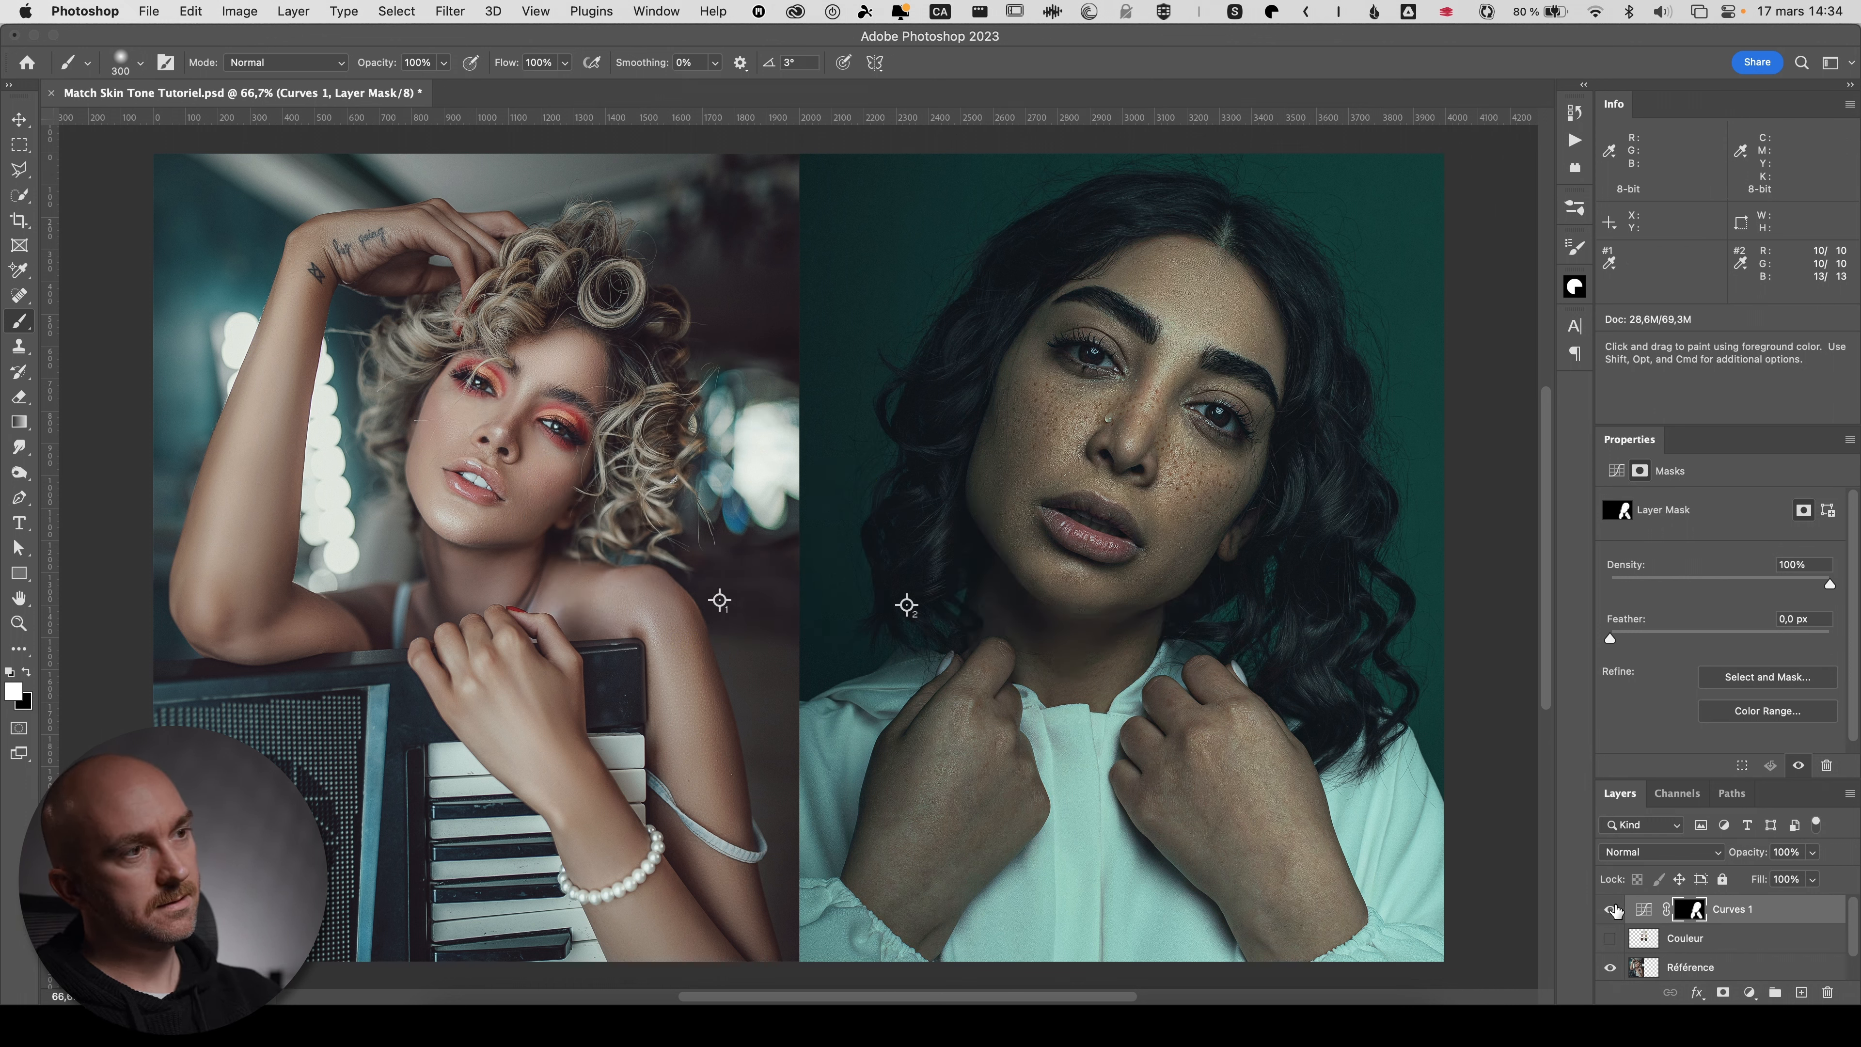
click(1612, 909)
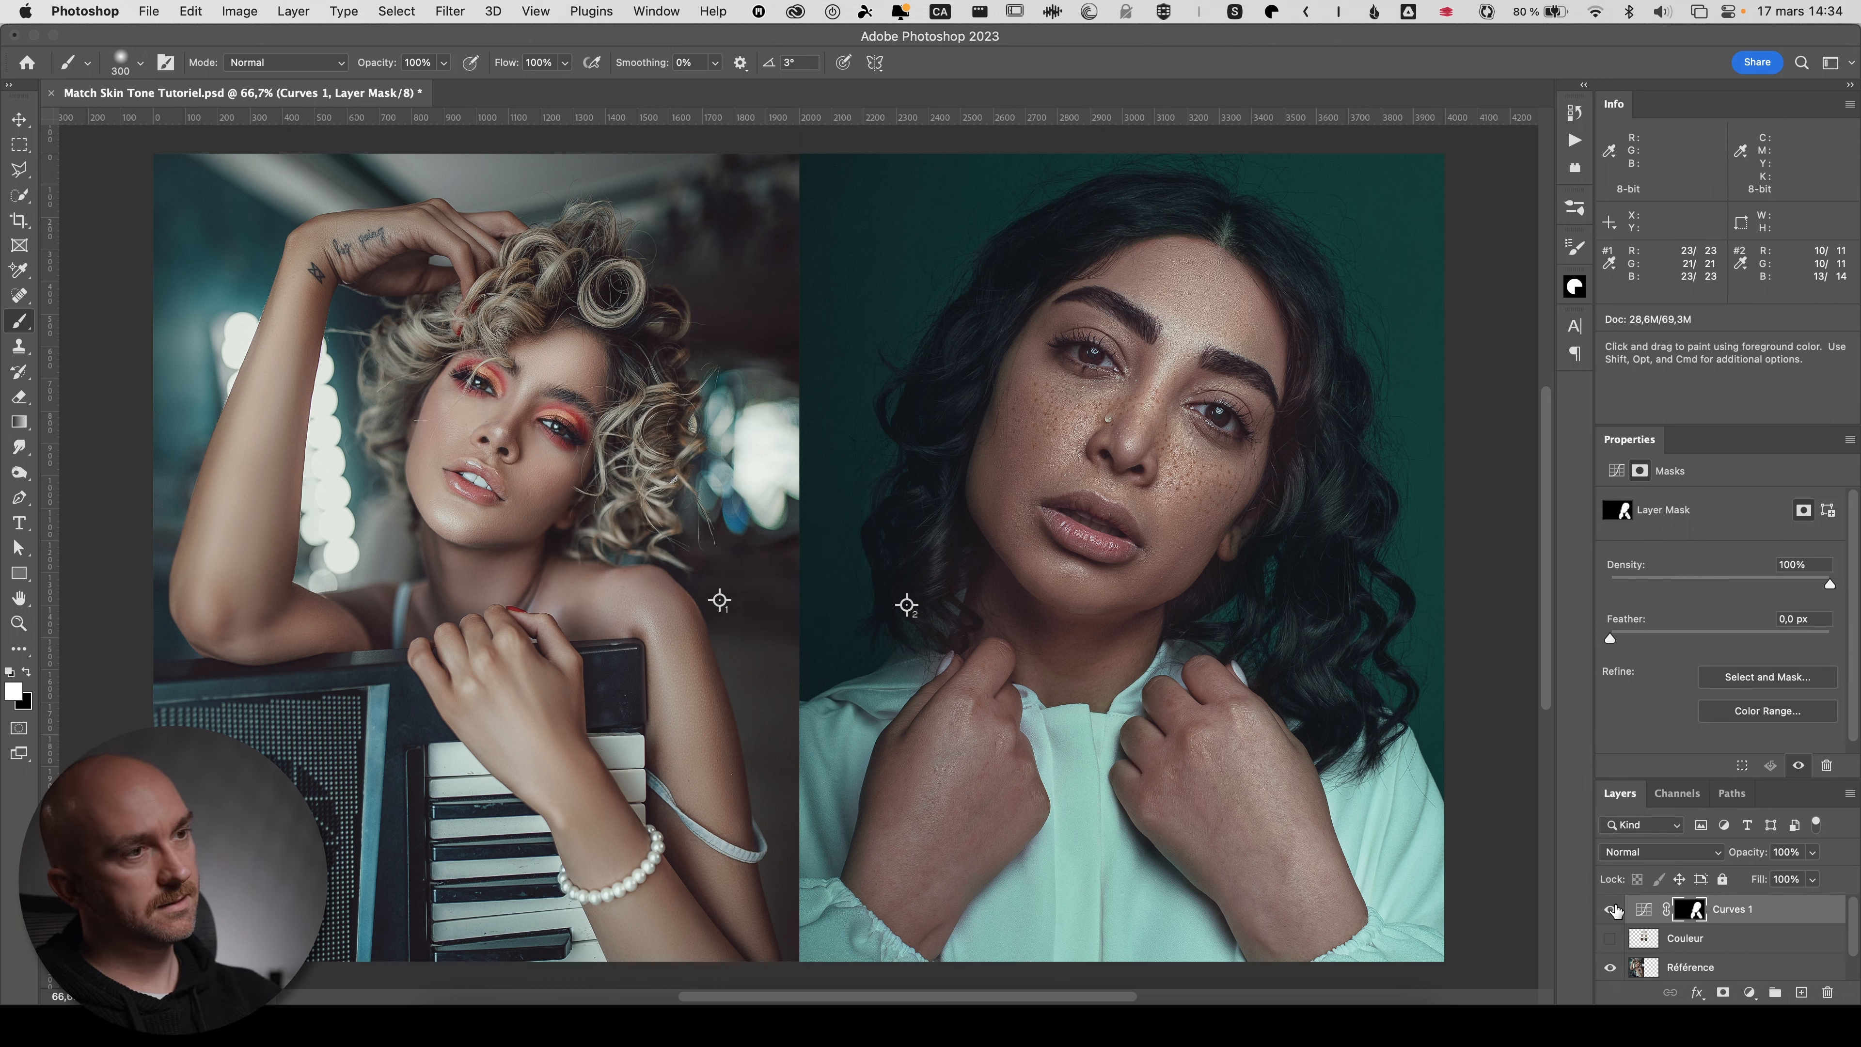
click(1645, 909)
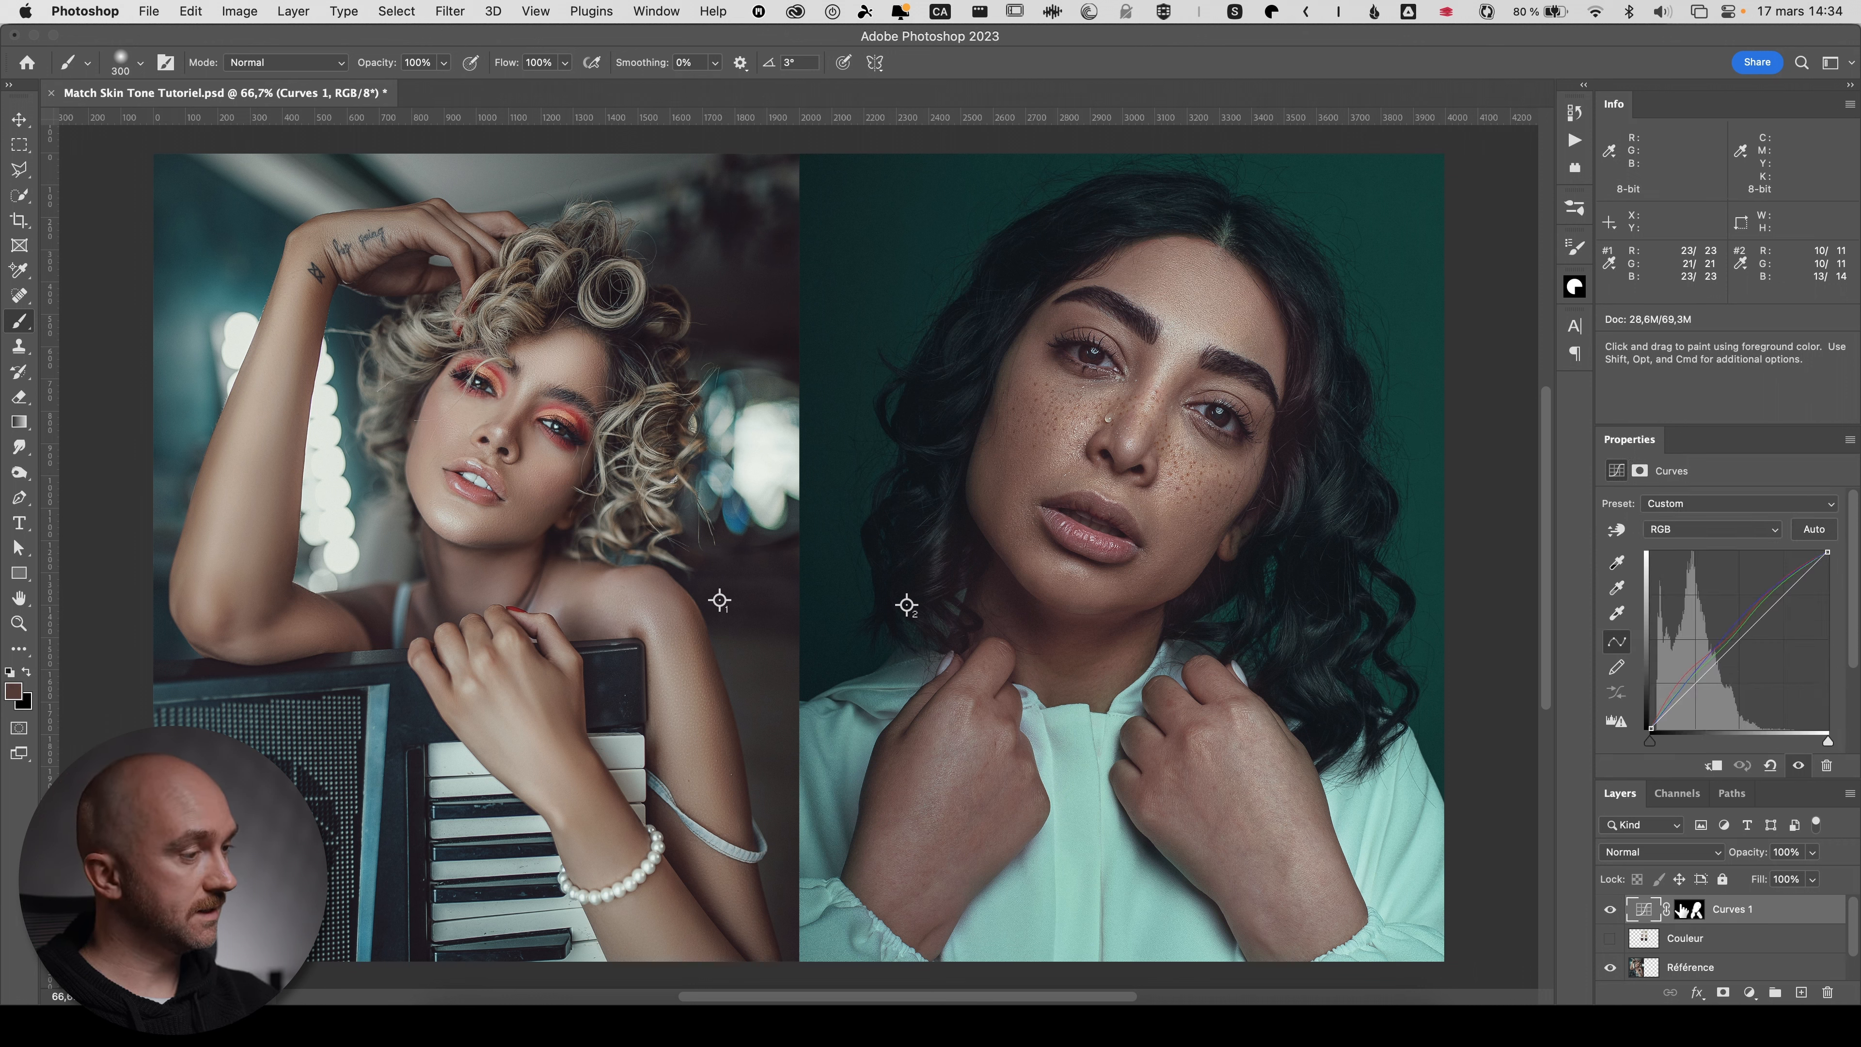
click(1685, 529)
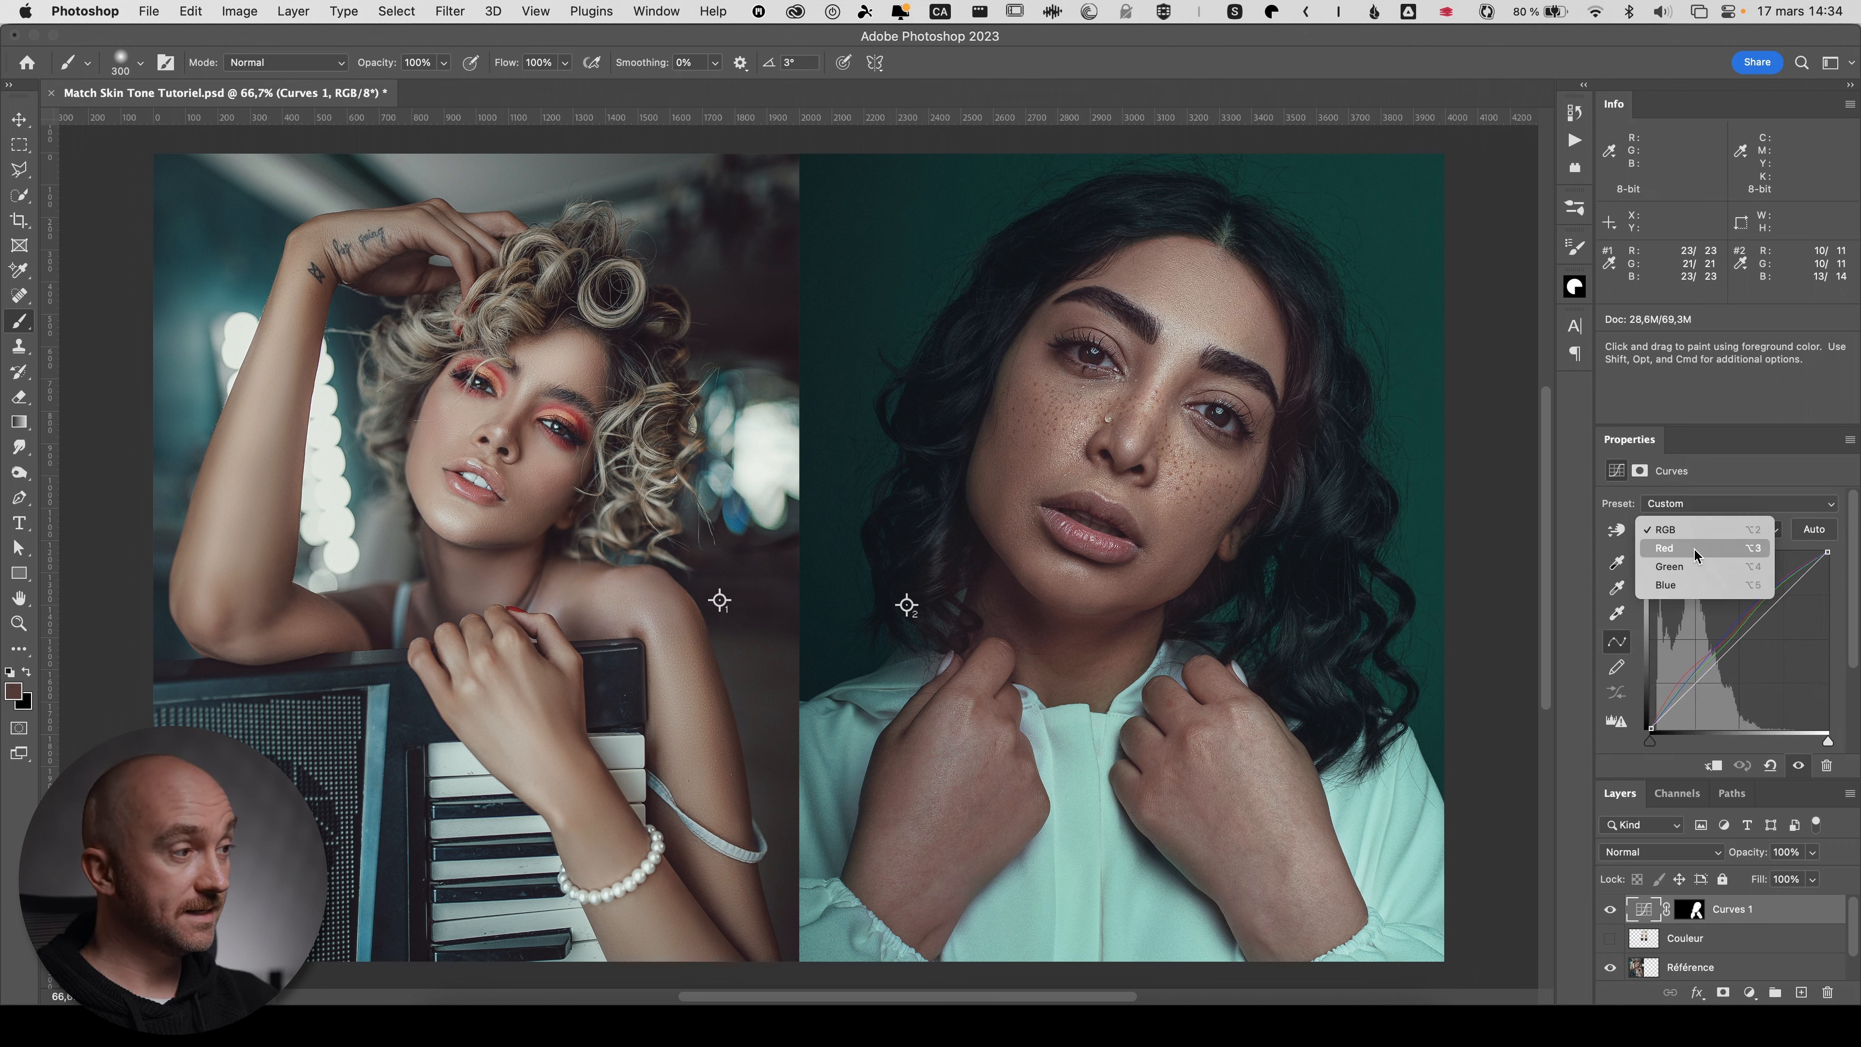
click(1710, 530)
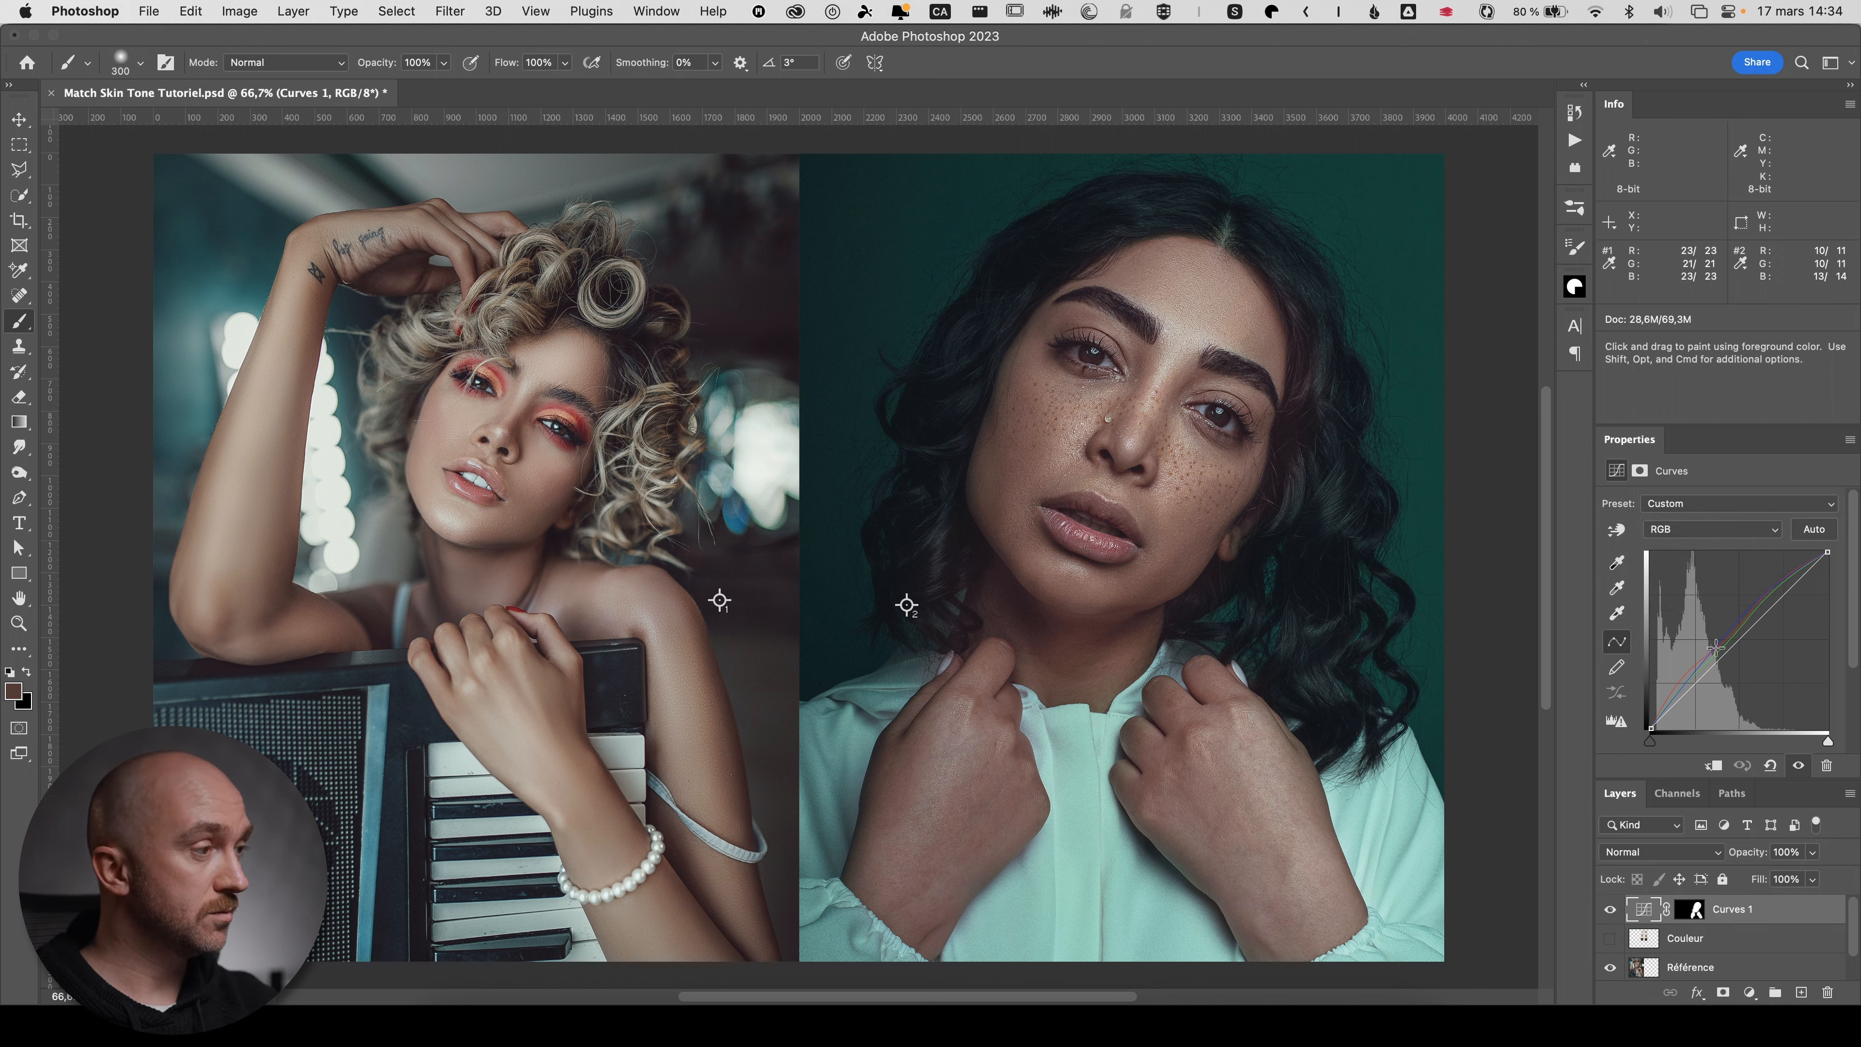
click(1736, 643)
drag(1734, 641, 1732, 638)
- Fine-tune the shadow point on the Red curve by shifting it slightly toward a higher input
click(1712, 529)
click(1685, 546)
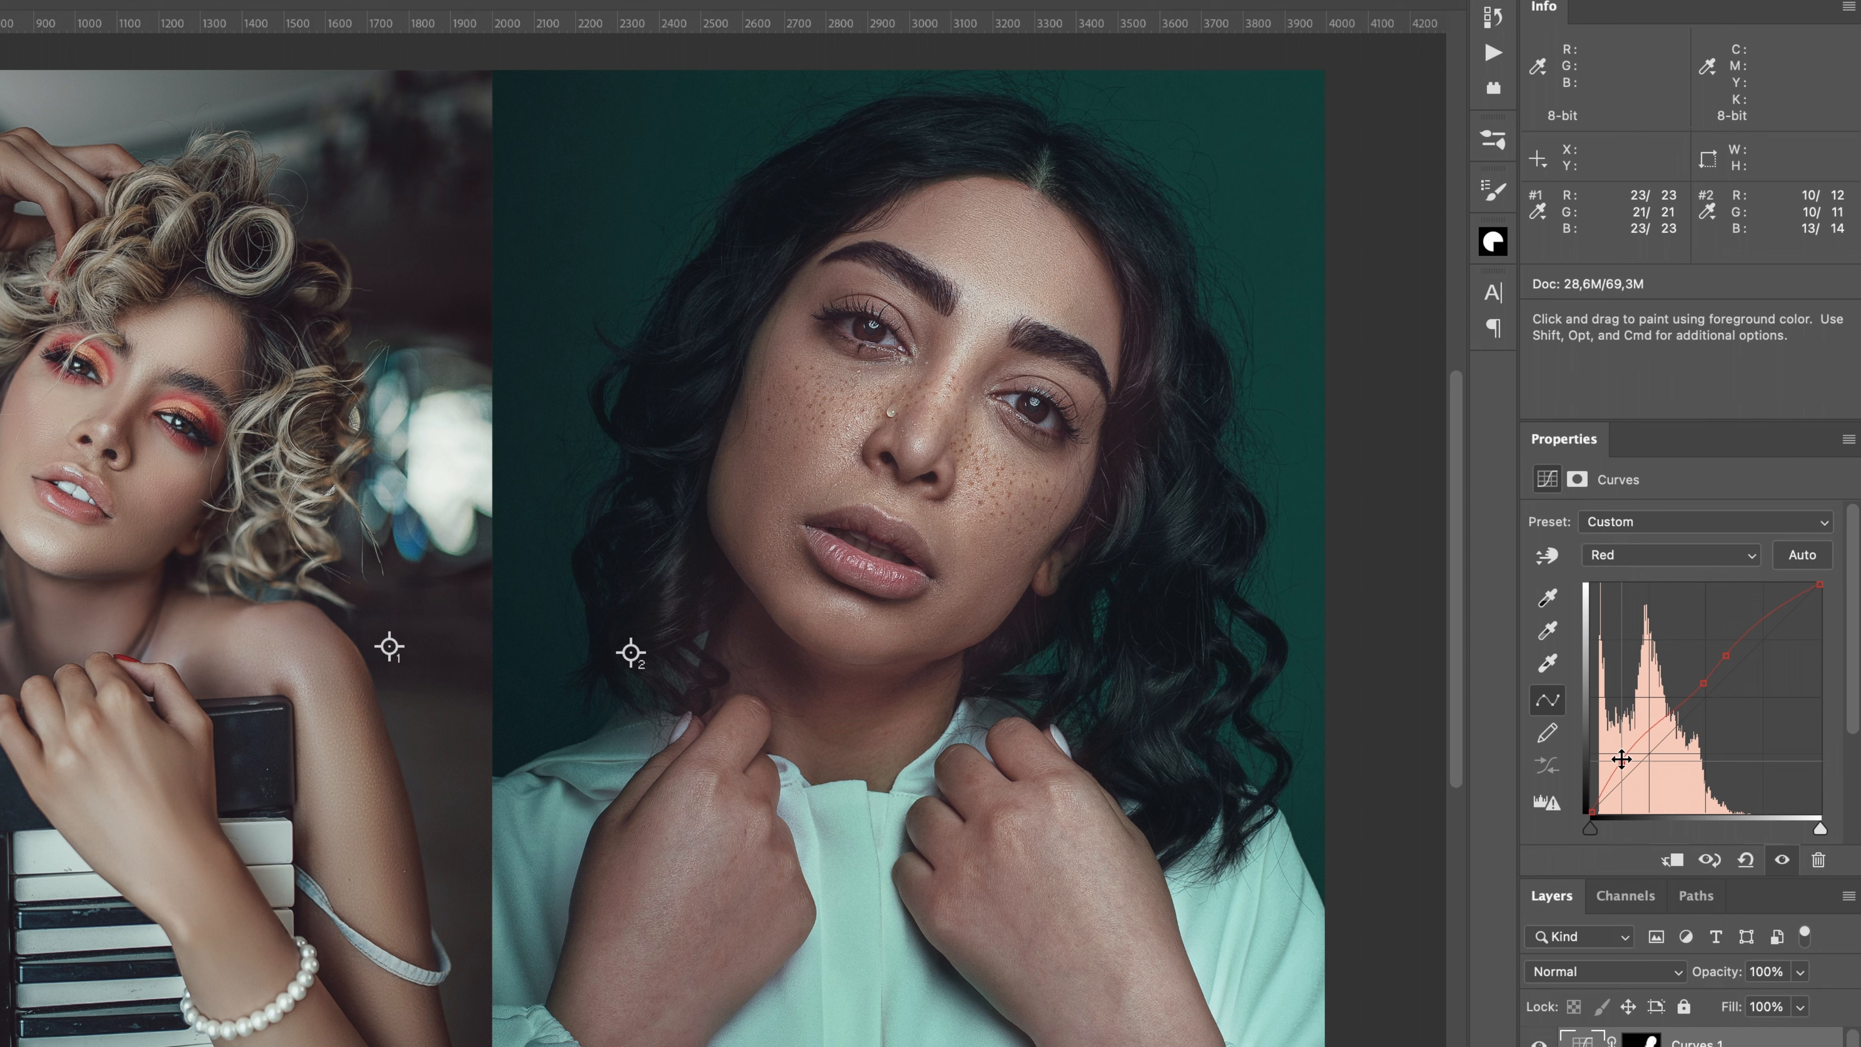
drag(1622, 760, 1625, 761)
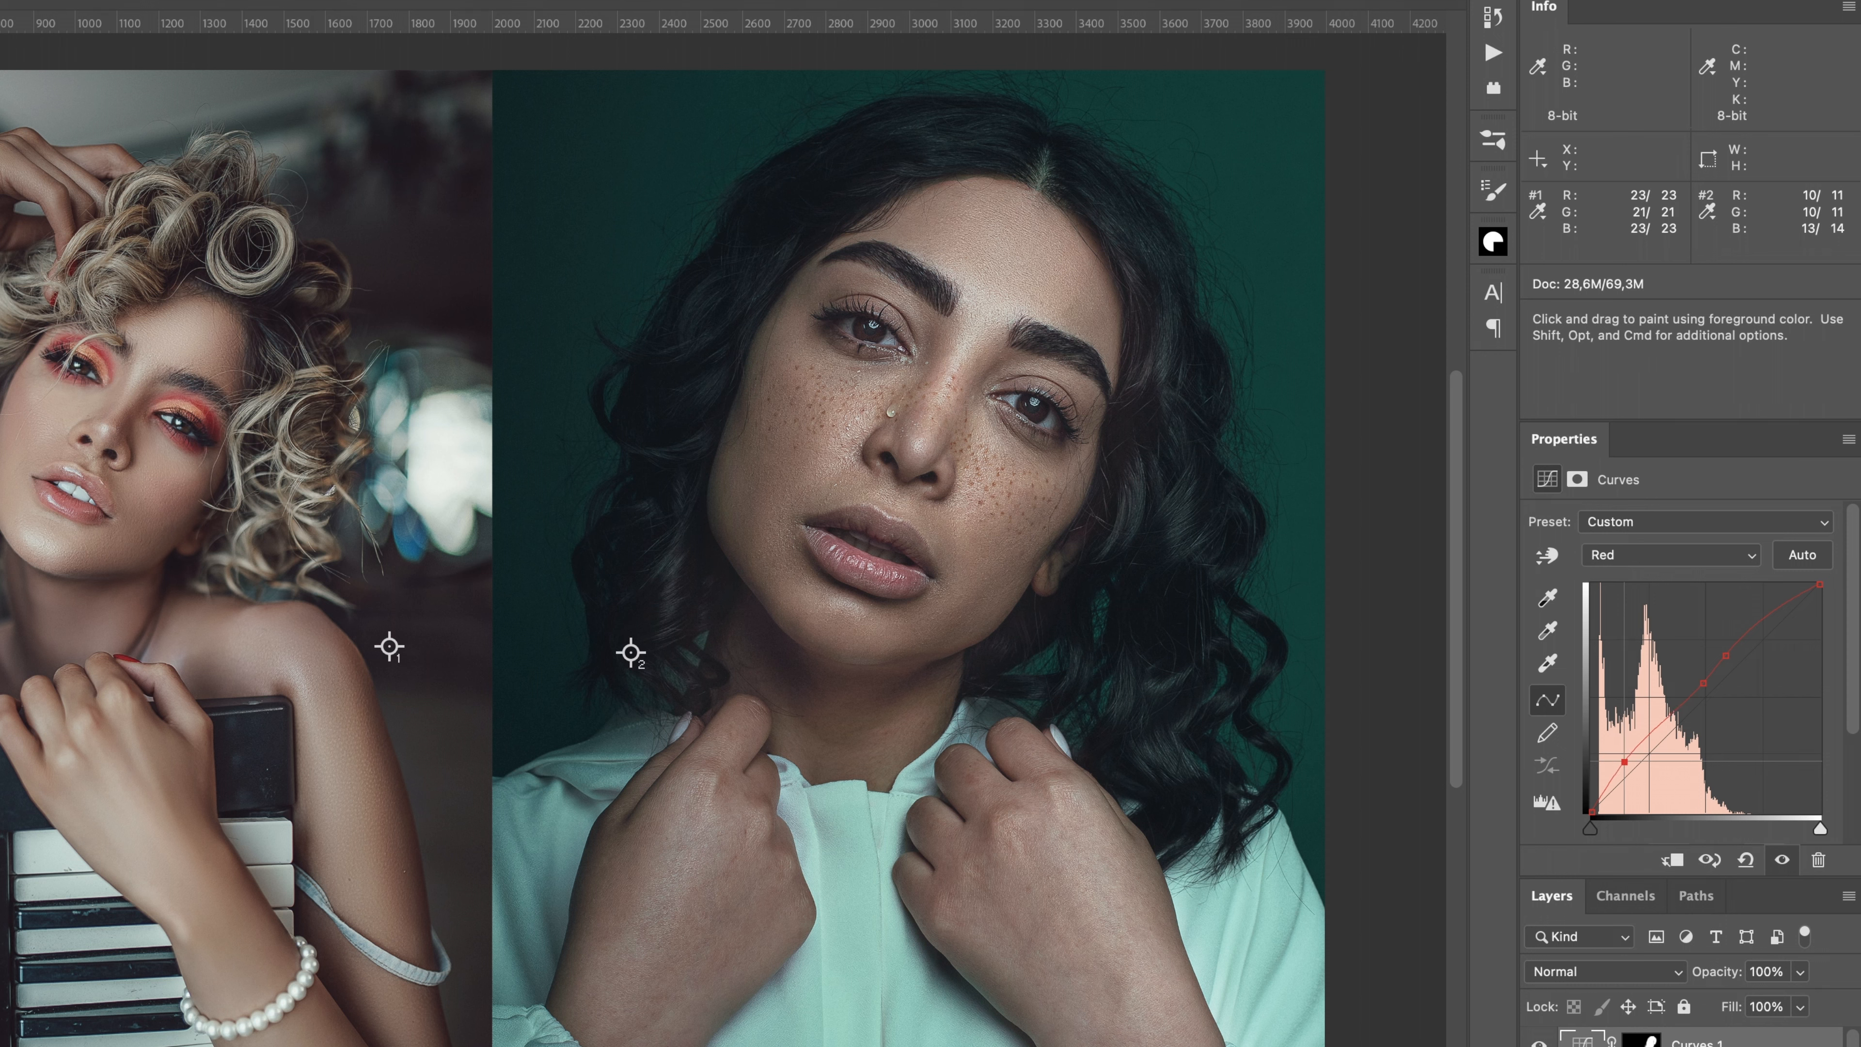
drag(1625, 761, 1626, 760)
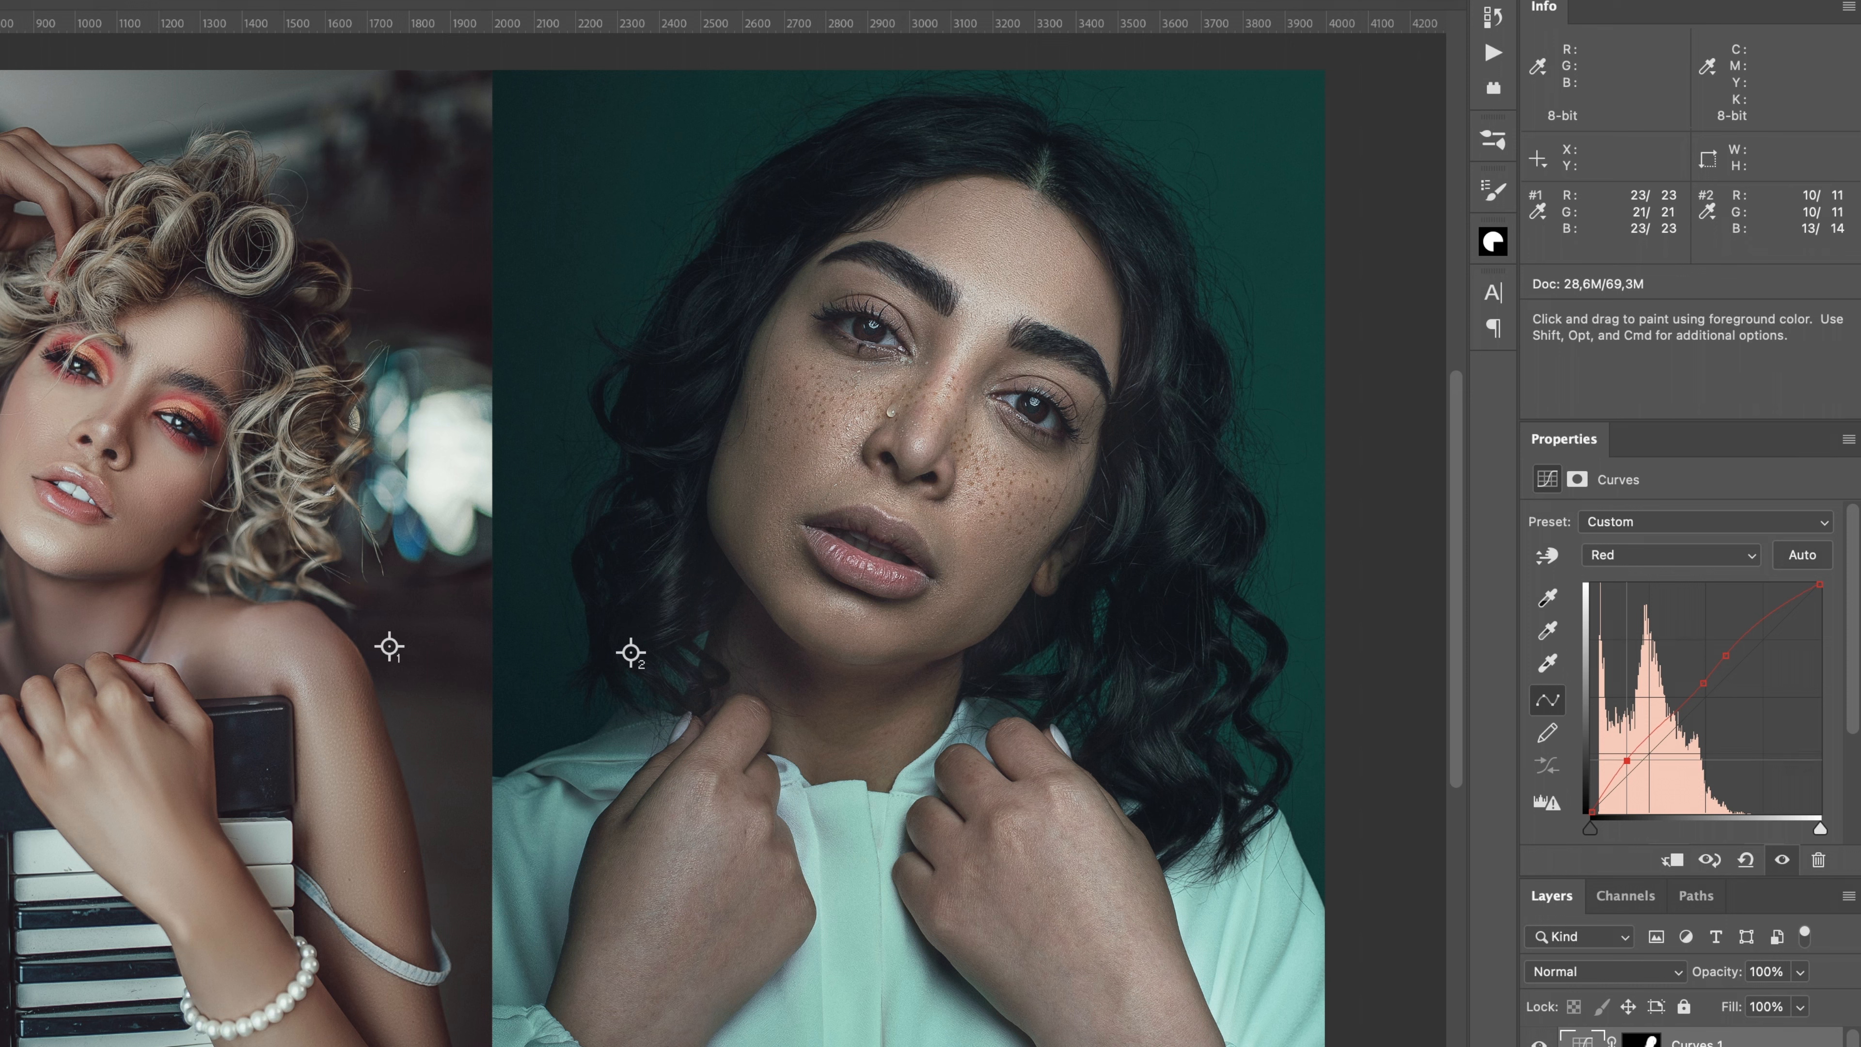